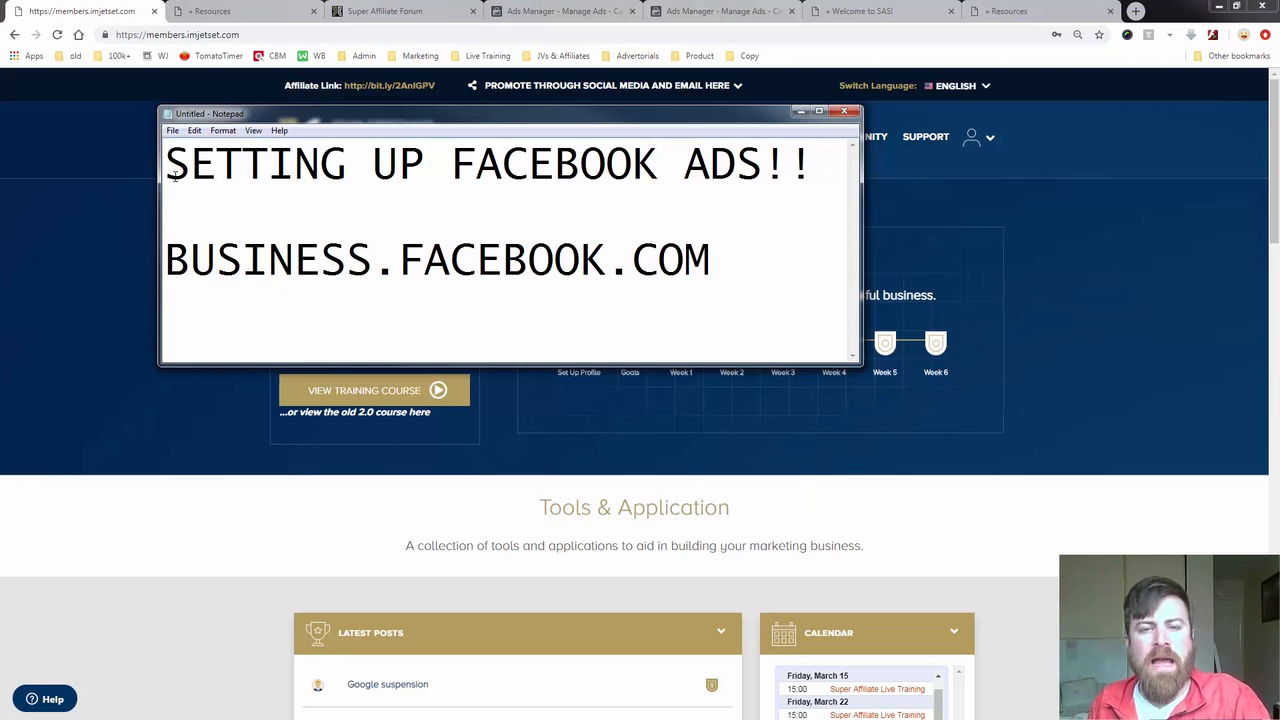
Add the line "facebook ads" in quotation marks directly below BUSINESS.FACEBOOK.COM in the note
mouse_move(712, 260)
mouse_down()
mouse_move(214, 262)
mouse_move(128, 284)
mouse_move(712, 265)
mouse_up()
click(295, 262)
click(712, 275)
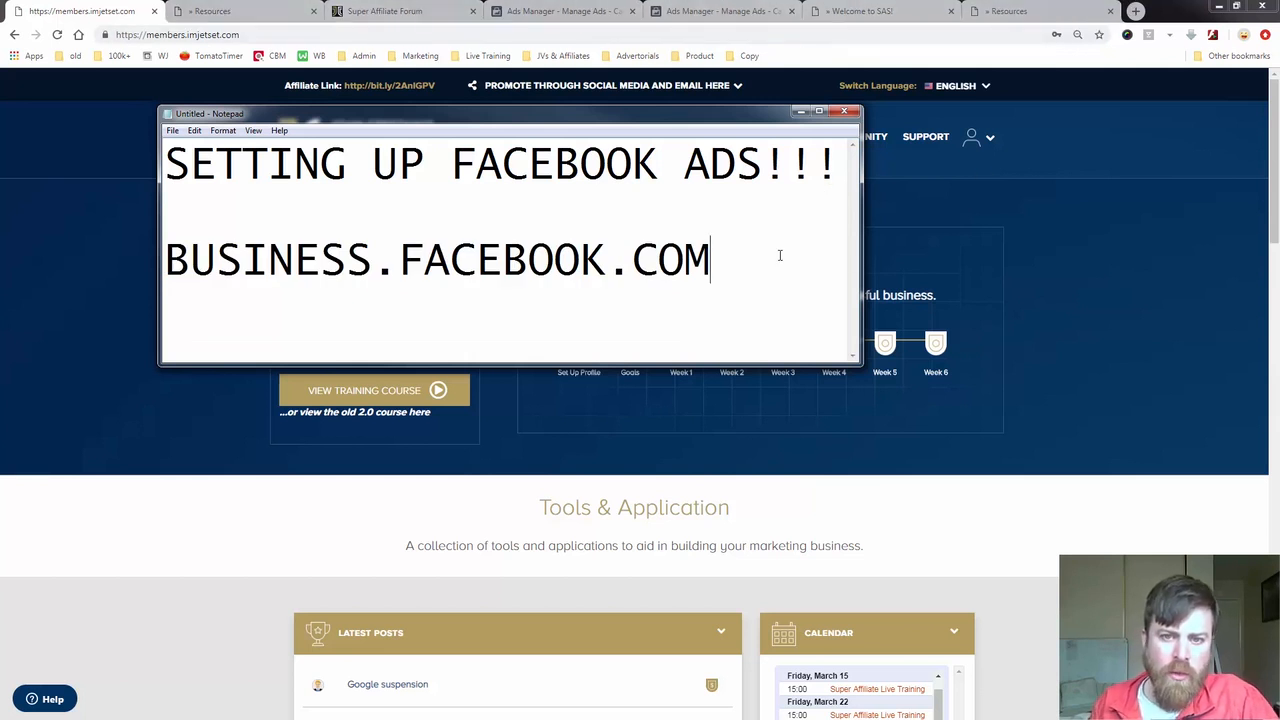
key(Return)
text("facebo)
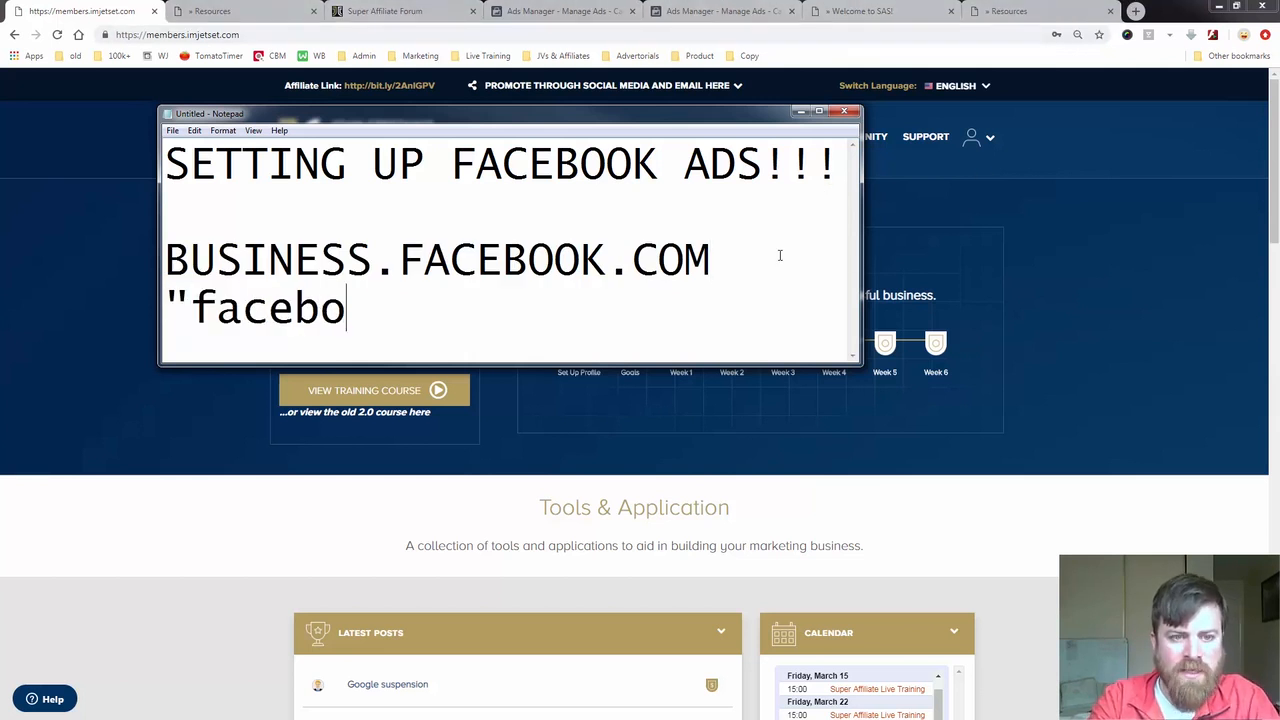
text(ok ads")
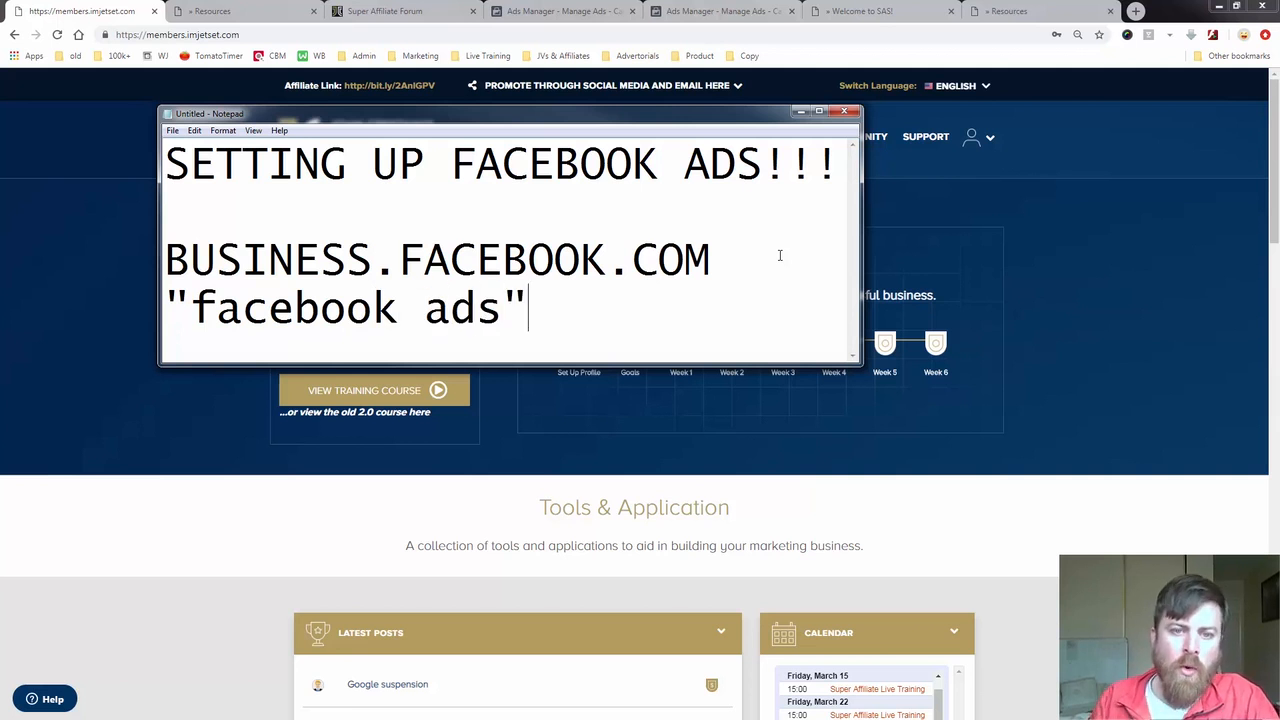
Hide the note and annotate the Resources link on the members page with a red circle and arrow, clearing the marks at the end
click(119, 230)
mouse_move(793, 116)
mouse_down()
mouse_move(898, 194)
mouse_move(737, 116)
mouse_up()
drag(576, 260, 733, 184)
mouse_move(733, 184)
mouse_down()
mouse_move(689, 182)
mouse_move(704, 220)
mouse_up()
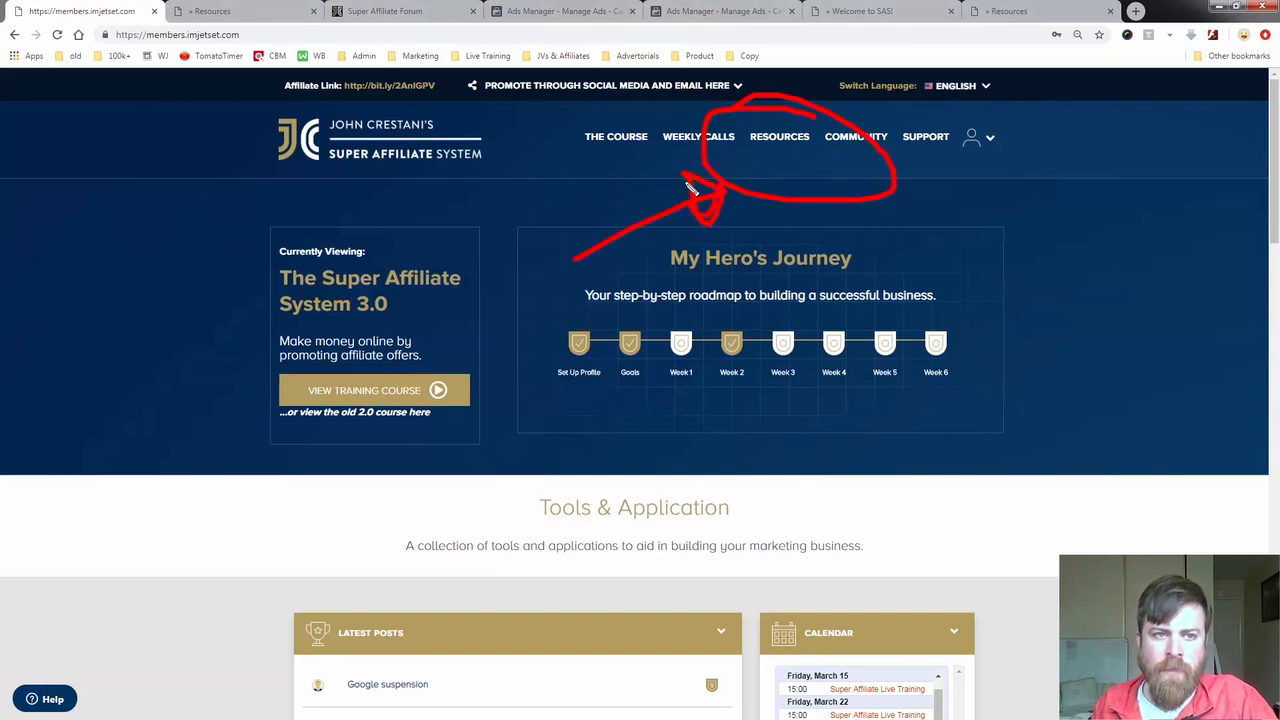
key(Escape)
On the open Resources page, collapse the expanded list and point out the Advertising Networks entry with a red line and arrow, clearing the marks
click(230, 10)
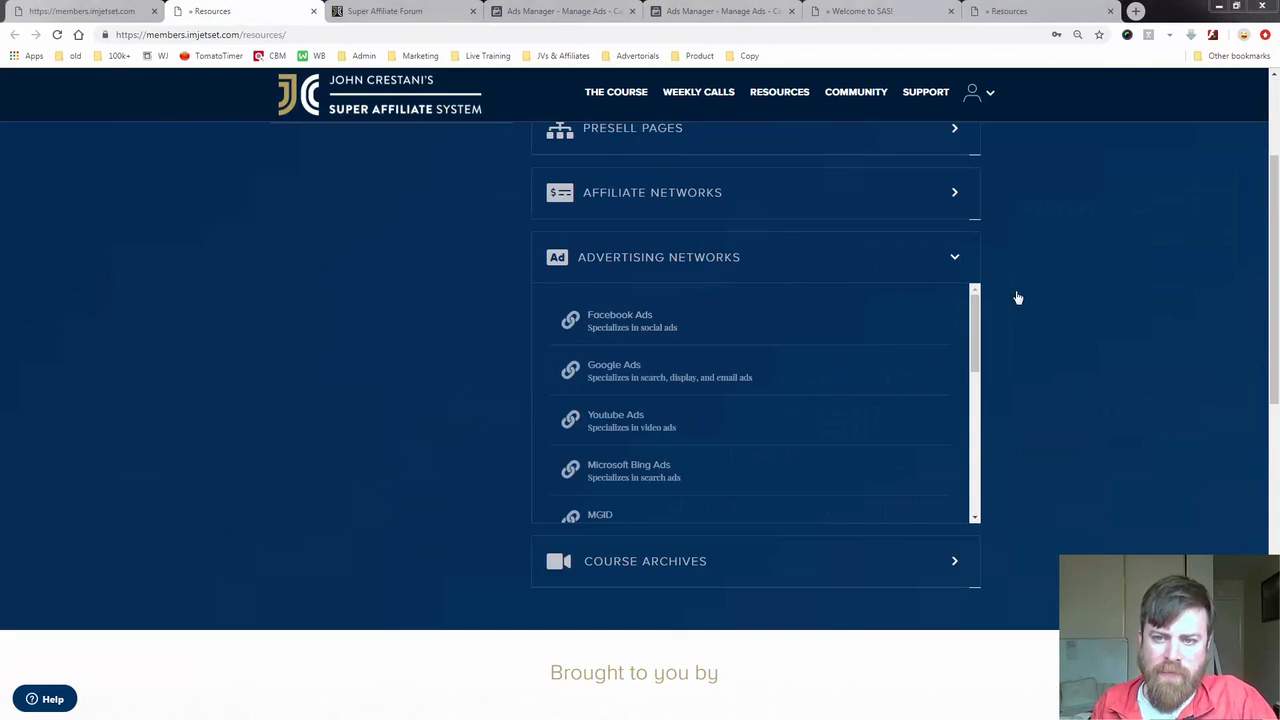
click(978, 256)
scroll(995, 285, up, 4)
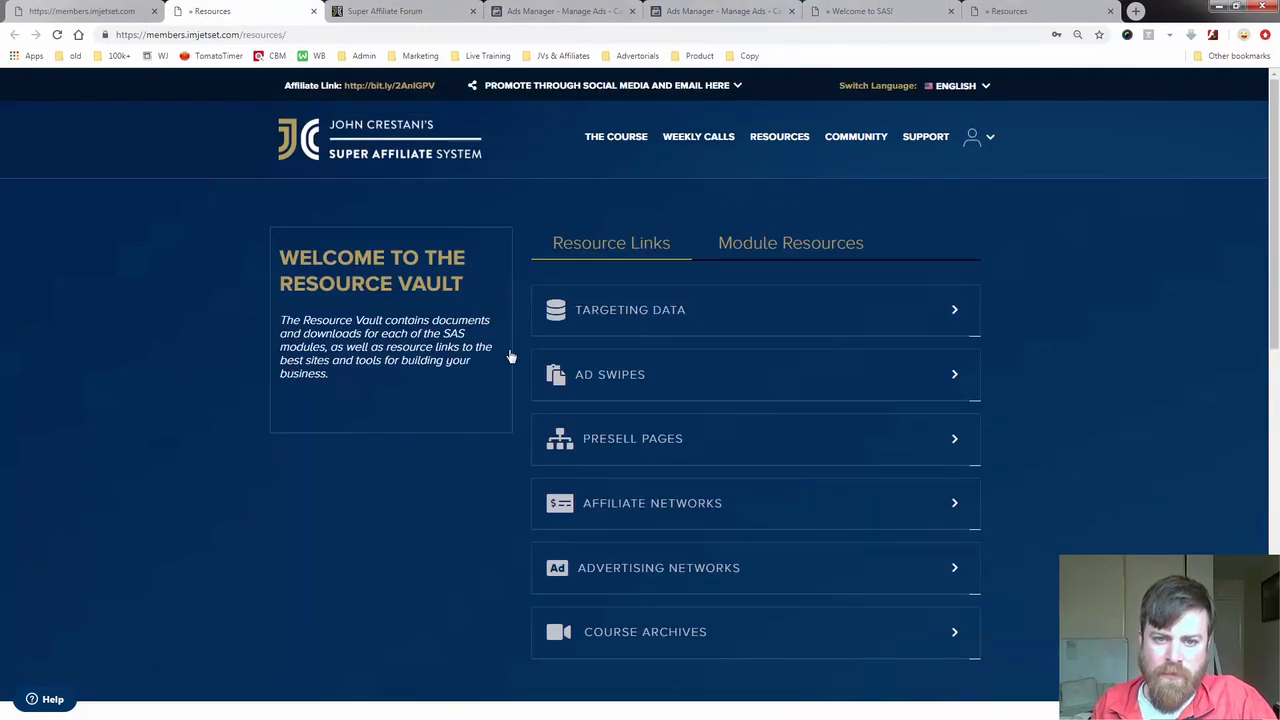
drag(513, 280, 490, 652)
mouse_move(363, 567)
mouse_down()
mouse_move(546, 567)
mouse_move(533, 555)
mouse_up()
key(Escape)
Expand Advertising Networks and point out its Facebook Ads link with a red circle and two arrows, clearing the marks
drag(722, 549, 740, 571)
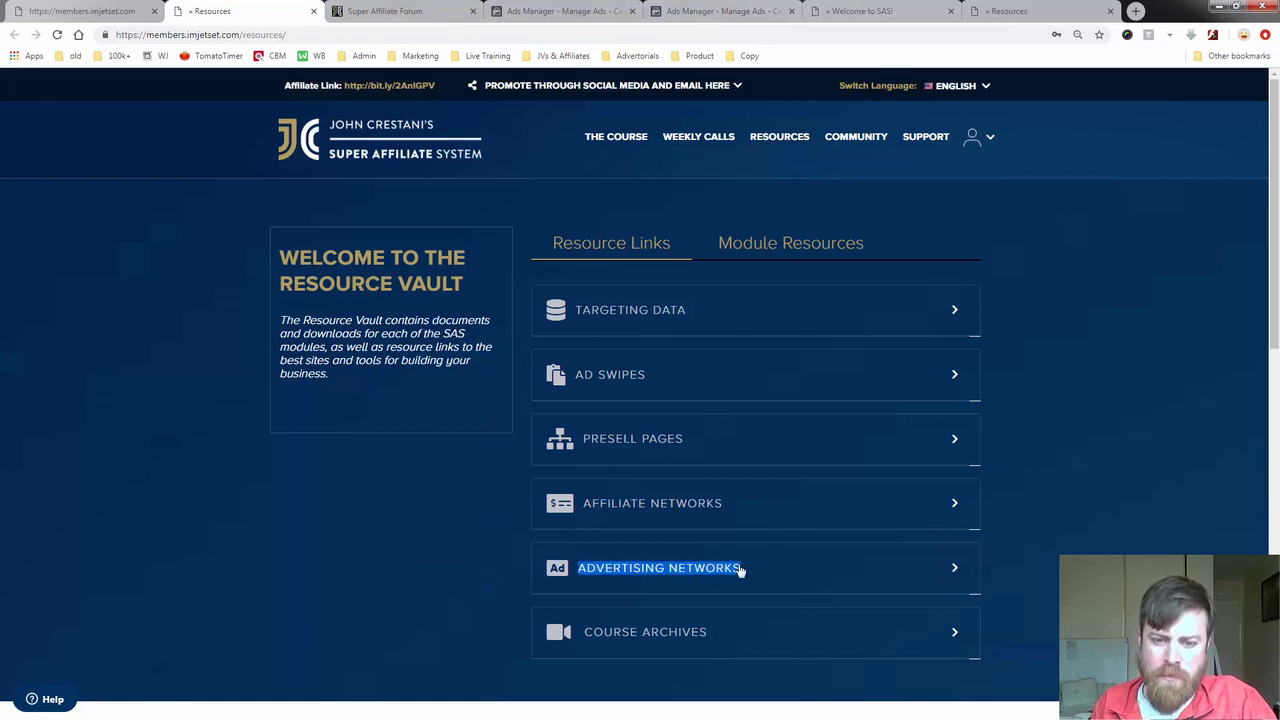
click(743, 570)
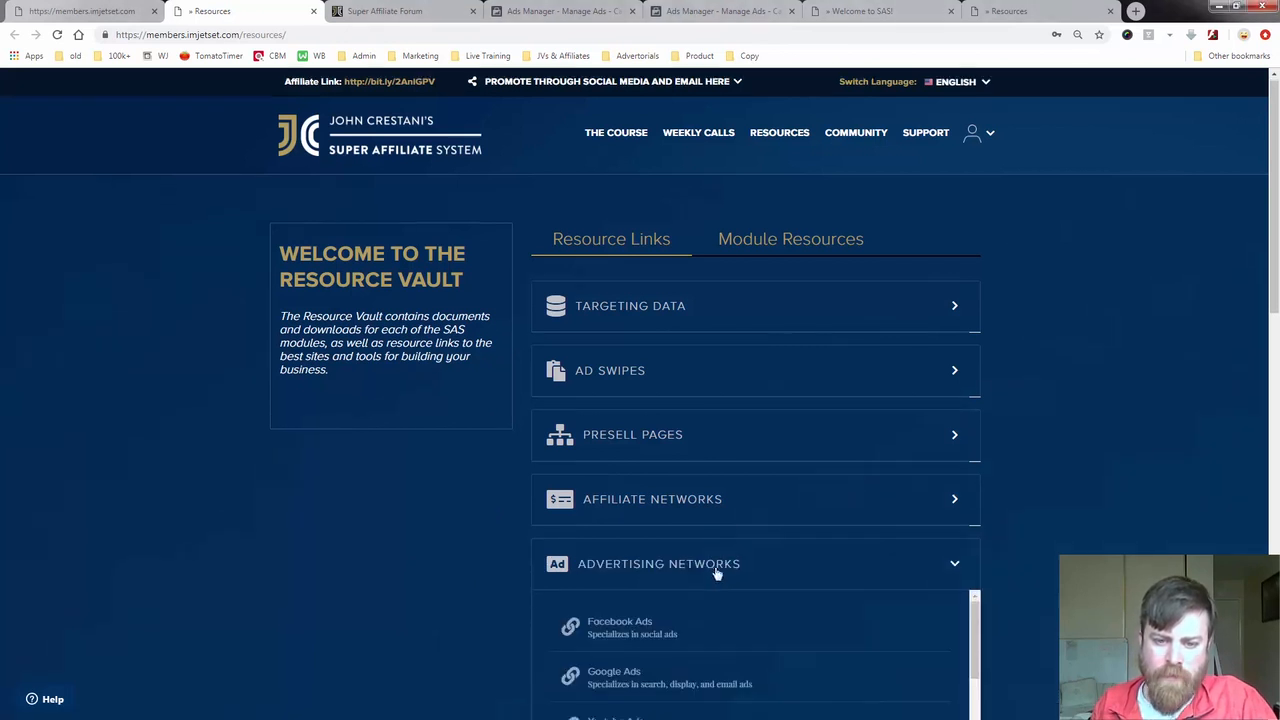
scroll(700, 500, down, 2)
mouse_move(708, 372)
mouse_down()
mouse_move(534, 383)
mouse_move(720, 403)
mouse_move(595, 350)
mouse_up()
mouse_move(422, 357)
mouse_down()
mouse_move(546, 389)
mouse_move(500, 406)
mouse_up()
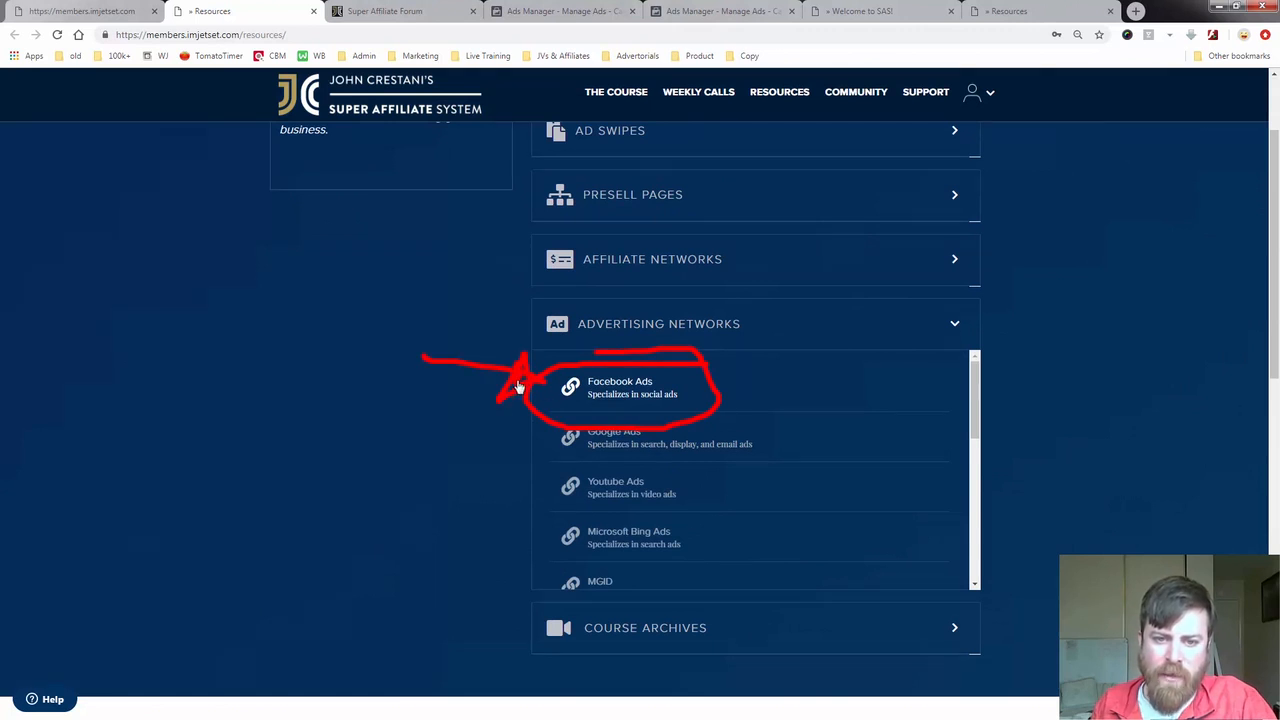
mouse_move(900, 357)
mouse_down()
mouse_move(723, 386)
mouse_move(737, 403)
mouse_up()
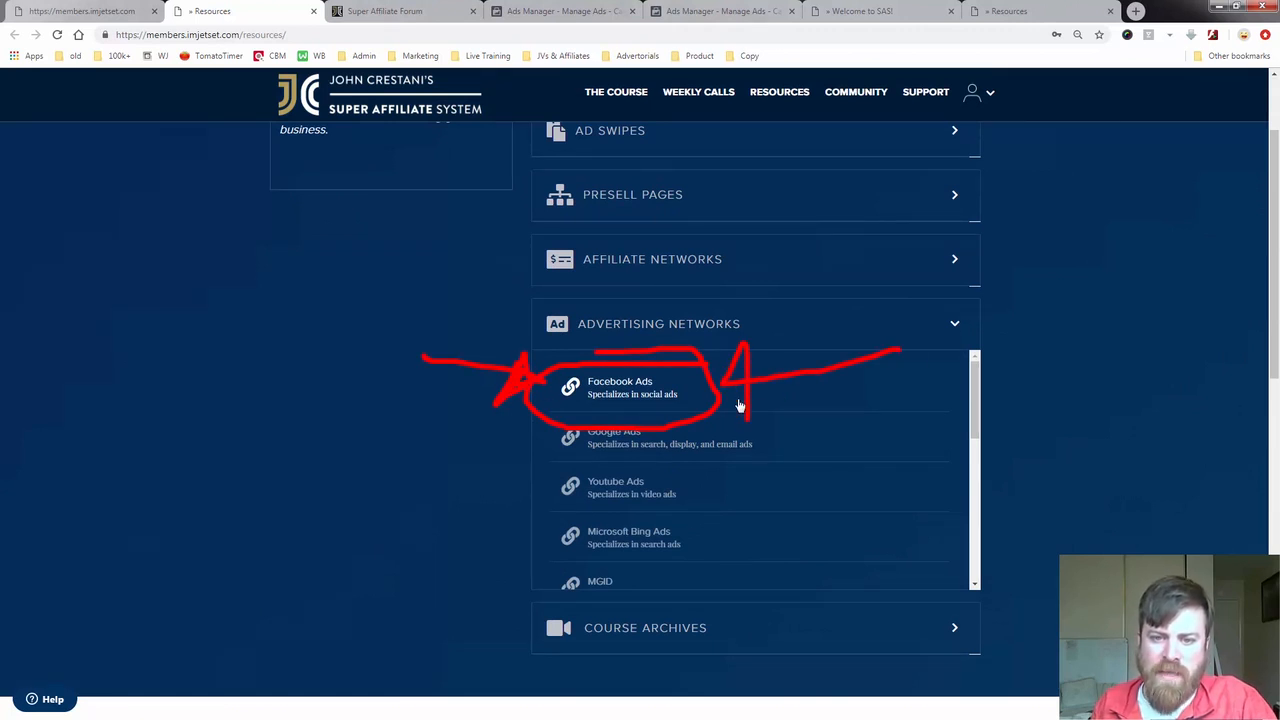
key(Escape)
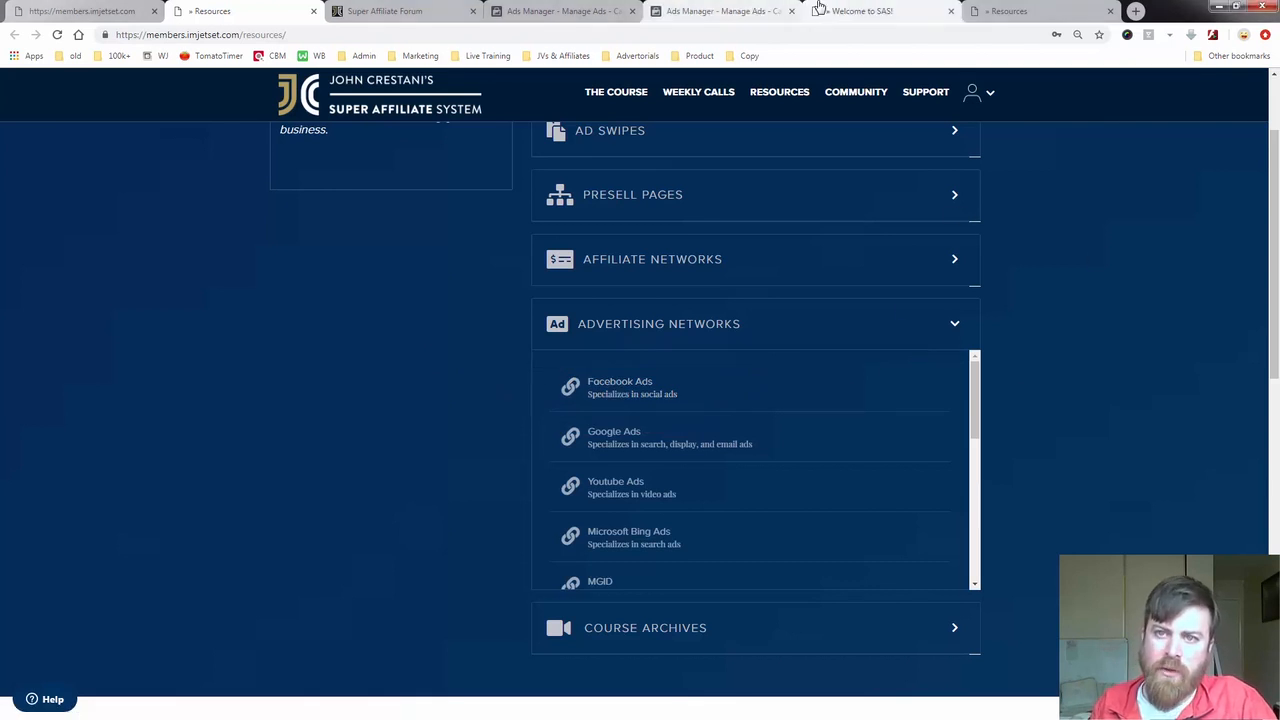
On the Welcome to SAS! lesson page, point out the Resources link with a red circle and arrow, clearing the marks
click(870, 11)
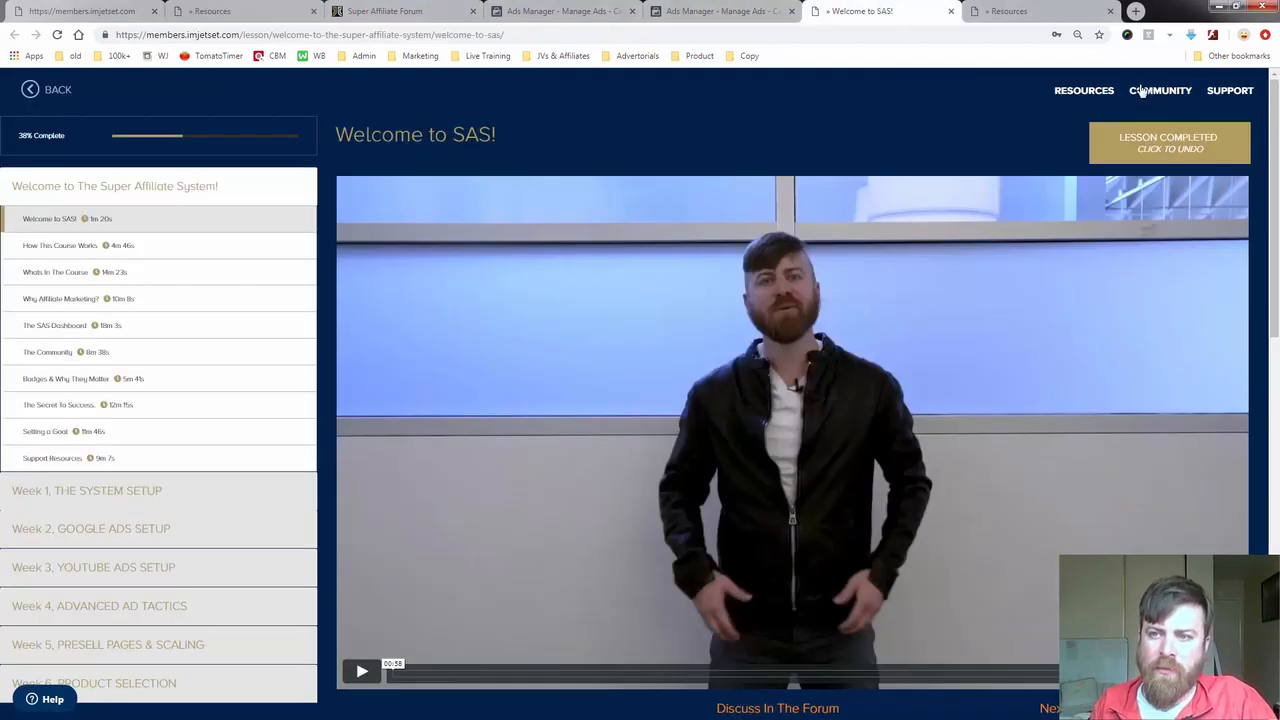
mouse_move(1142, 90)
mouse_down()
mouse_move(1014, 94)
mouse_move(1105, 134)
mouse_move(1110, 88)
mouse_up()
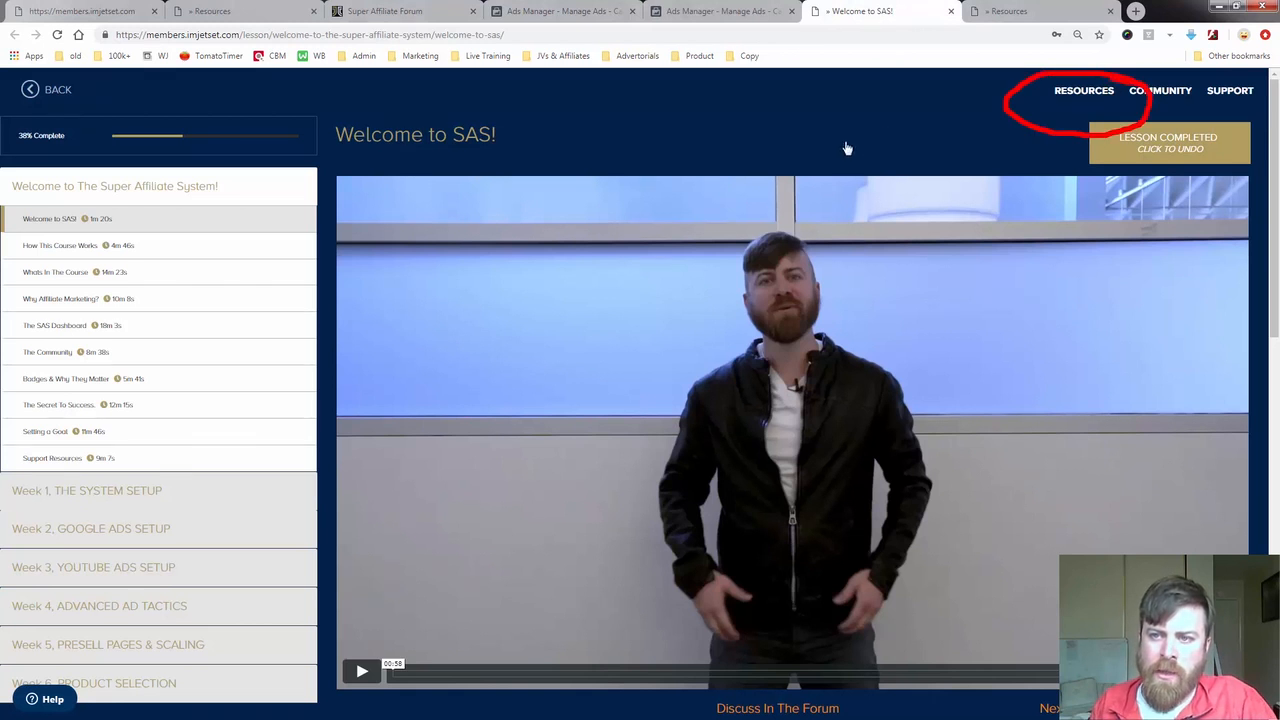
drag(843, 142, 1005, 127)
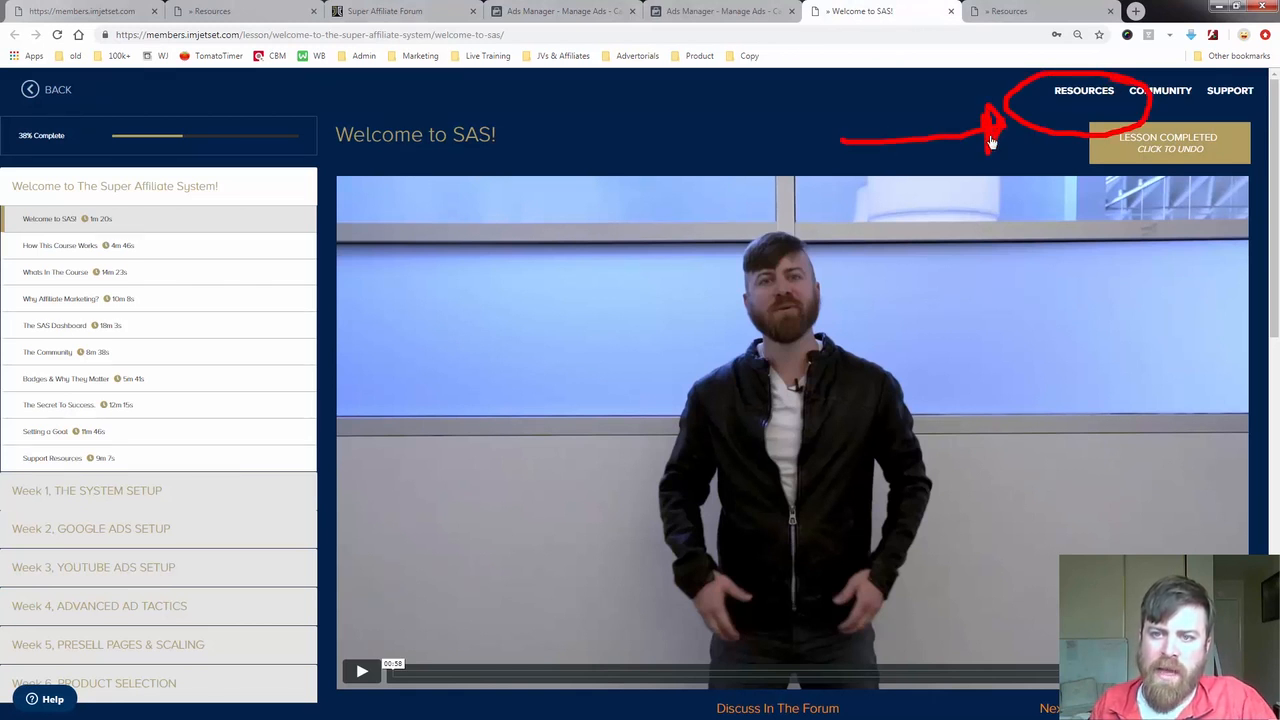
key(Escape)
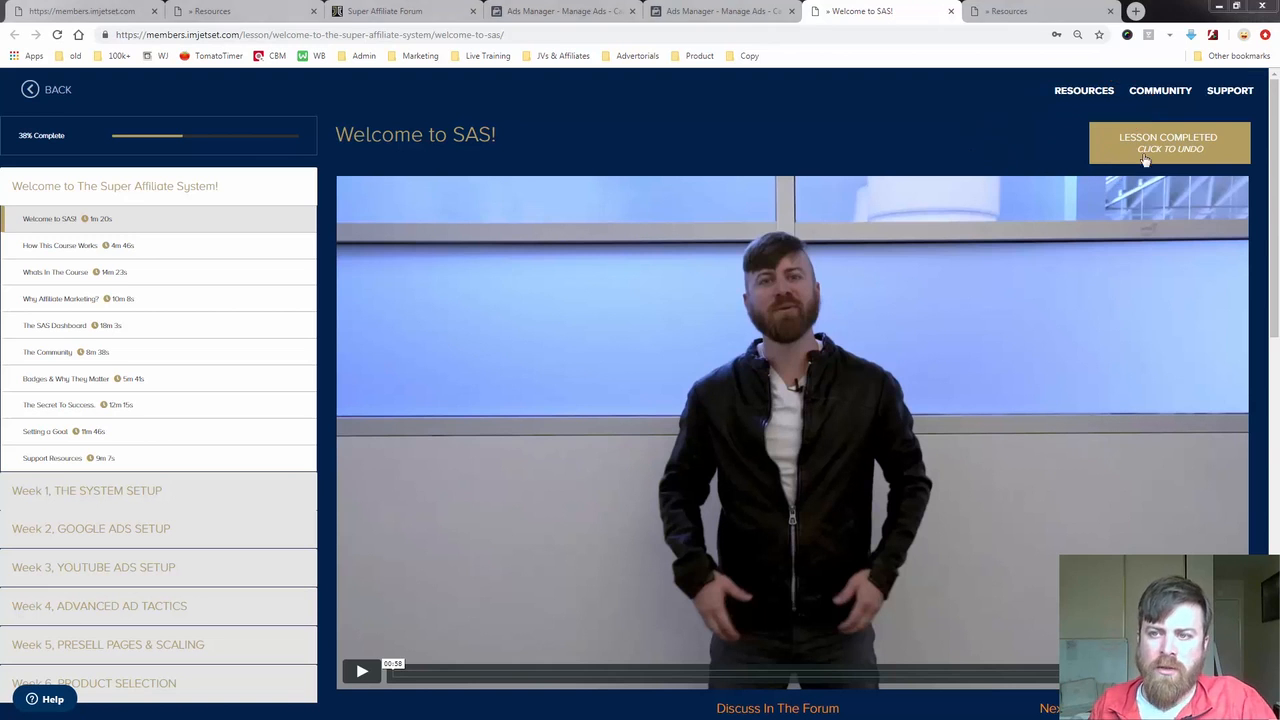
Point out the lesson page's Community link with a red circle and two arrows, clearing the marks
mouse_move(1190, 83)
mouse_down()
mouse_move(1106, 104)
mouse_move(1195, 117)
mouse_move(1191, 87)
mouse_up()
mouse_move(1080, 200)
mouse_down()
mouse_move(1112, 126)
mouse_move(1104, 134)
mouse_move(1140, 155)
mouse_up()
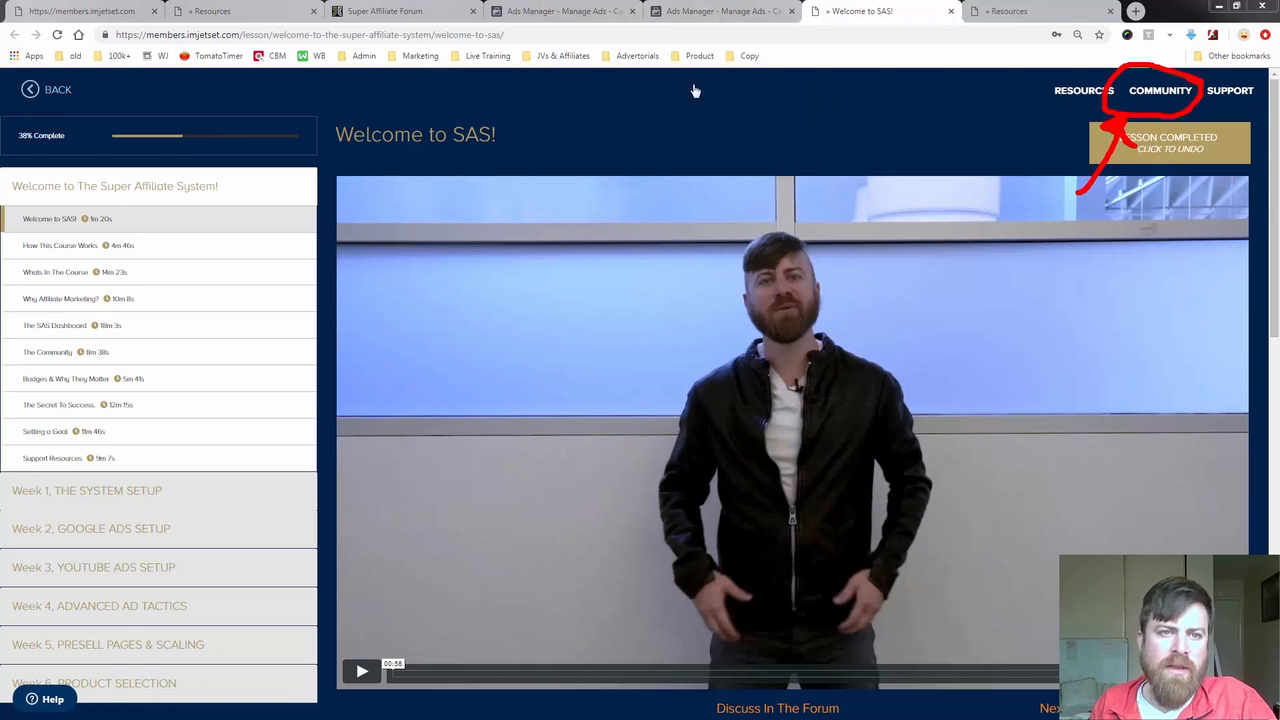
mouse_move(1202, 242)
mouse_down()
mouse_move(1178, 128)
mouse_move(1166, 162)
mouse_move(1218, 136)
mouse_move(1180, 133)
mouse_up()
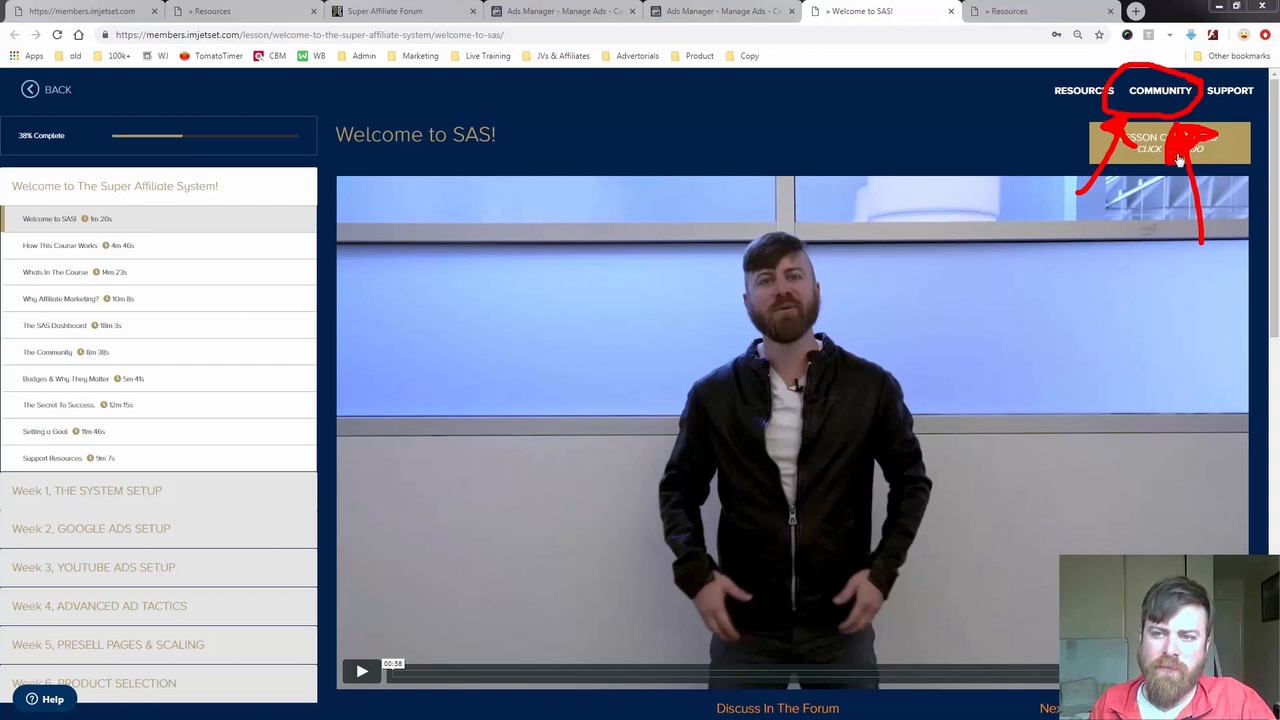
key(Escape)
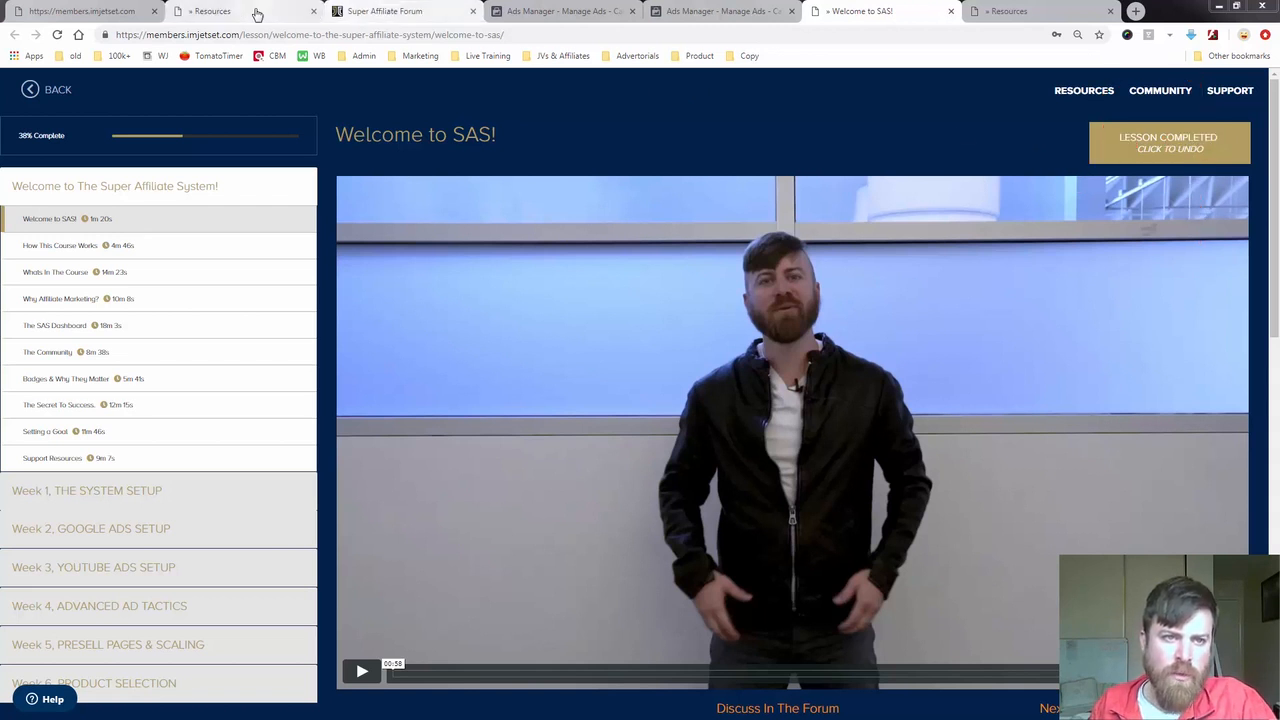
Switch to the Super Affiliate Forum and mark its category list with a red line from the first heading down, clearing the marks
click(433, 14)
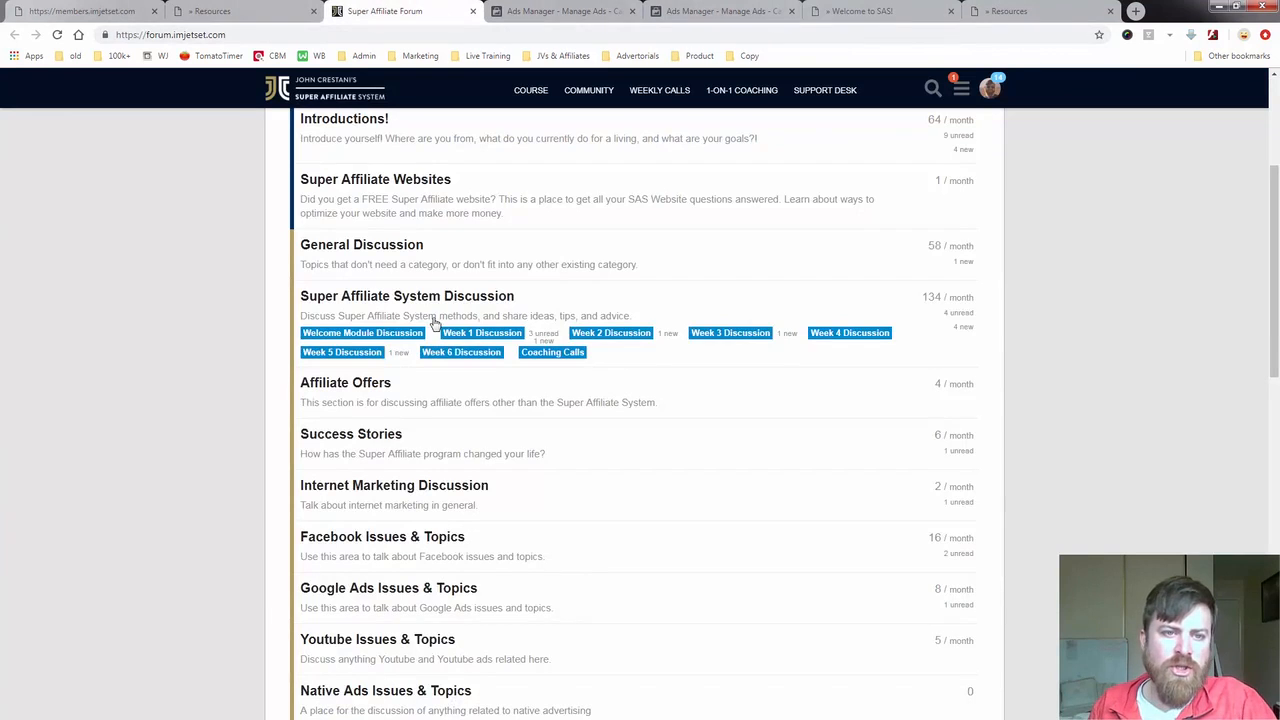
scroll(405, 325, up, 3)
drag(268, 198, 234, 644)
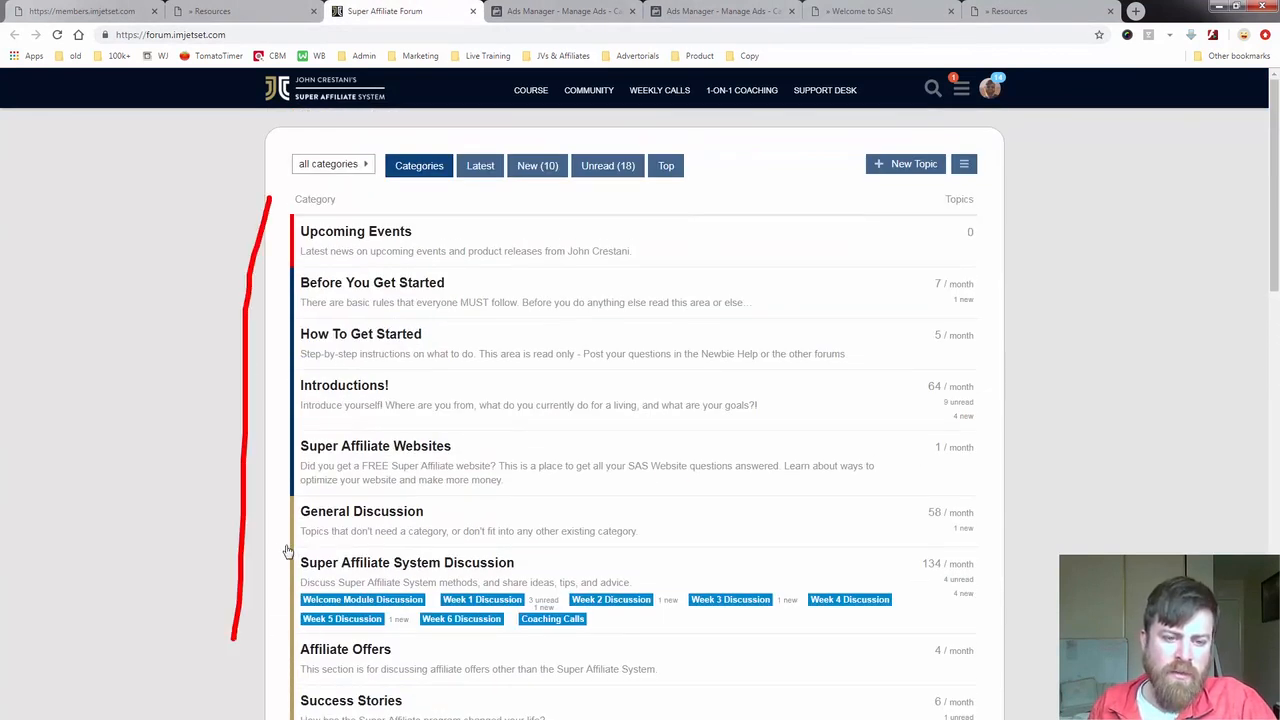
mouse_move(287, 551)
mouse_down()
mouse_move(367, 648)
mouse_move(773, 645)
mouse_move(955, 608)
mouse_move(319, 567)
mouse_up()
key(Escape)
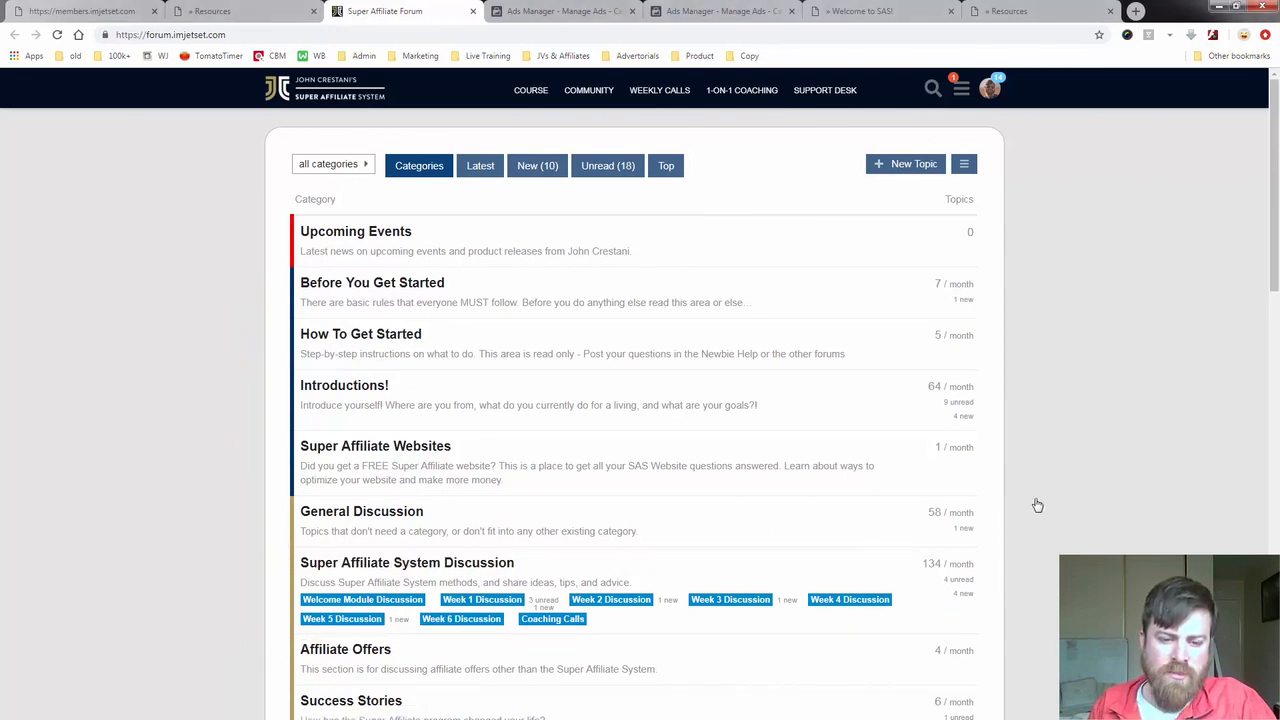
Find the Facebook Issues & Topics category and point it out with a red circle and three arrows, clearing the marks
scroll(1036, 505, down, 4)
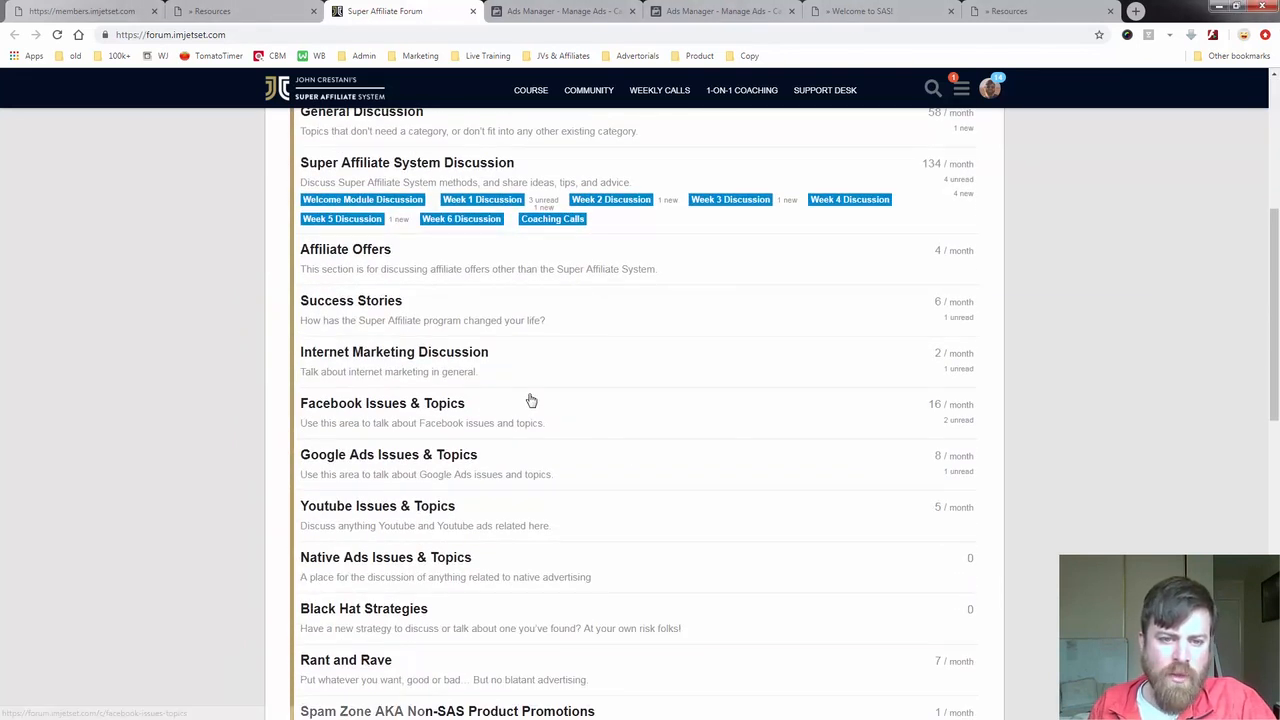
mouse_move(531, 395)
mouse_down()
mouse_move(251, 446)
mouse_move(374, 385)
mouse_up()
mouse_move(118, 292)
mouse_down()
mouse_move(240, 335)
mouse_move(230, 376)
mouse_up()
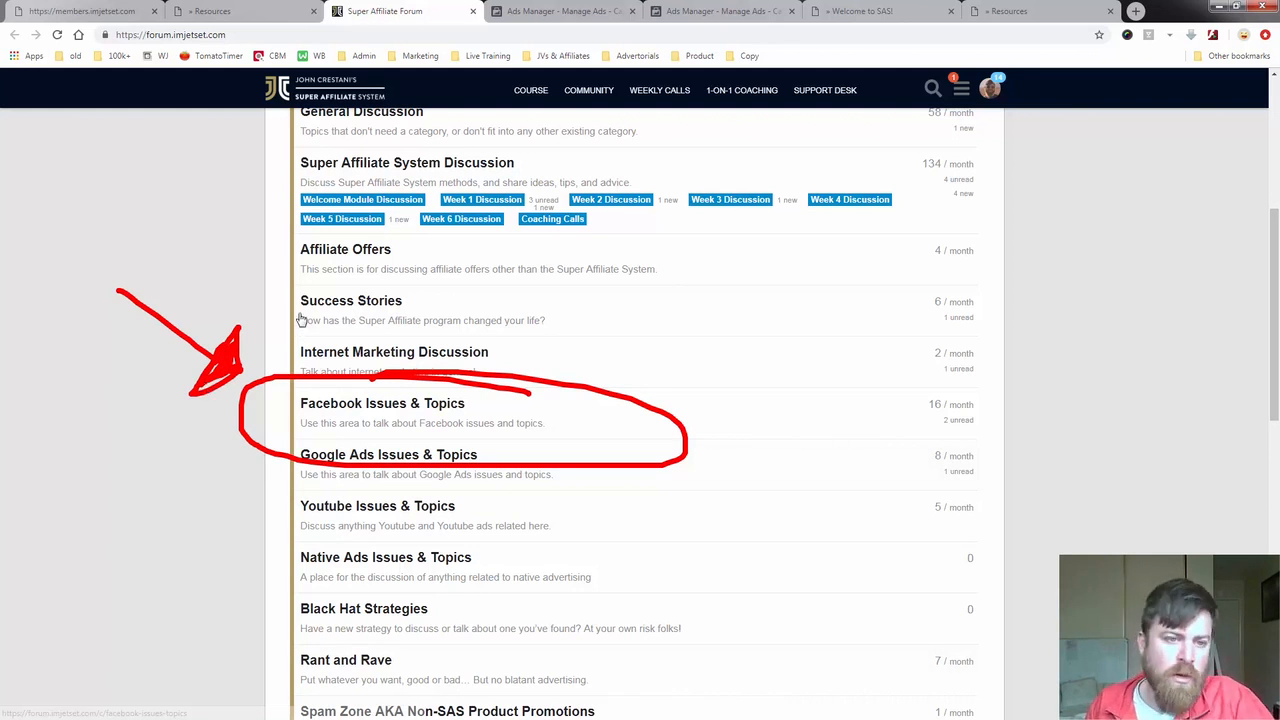
mouse_move(802, 267)
mouse_down()
mouse_move(680, 380)
mouse_move(737, 374)
mouse_move(663, 389)
mouse_move(674, 294)
mouse_move(738, 382)
mouse_move(700, 362)
mouse_move(695, 390)
mouse_move(714, 387)
mouse_move(681, 380)
mouse_move(723, 377)
mouse_move(711, 347)
mouse_up()
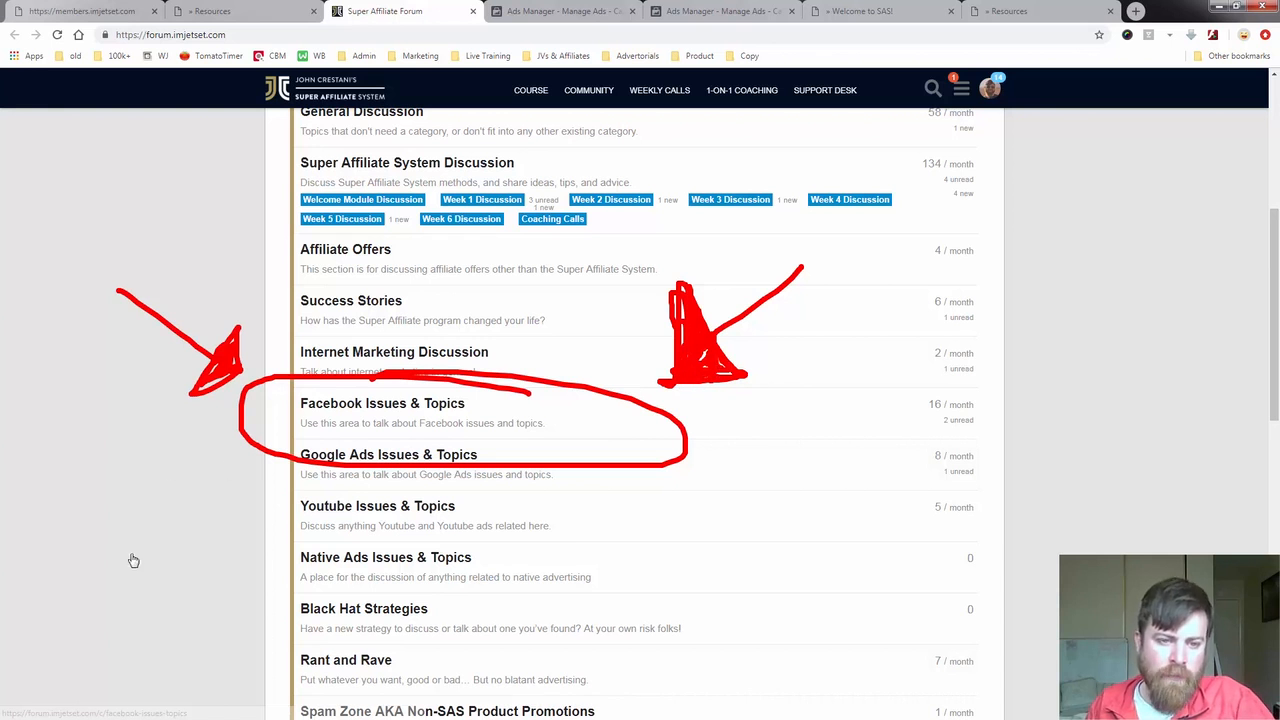
mouse_move(128, 558)
mouse_down()
mouse_move(240, 472)
mouse_move(234, 540)
mouse_move(235, 474)
mouse_up()
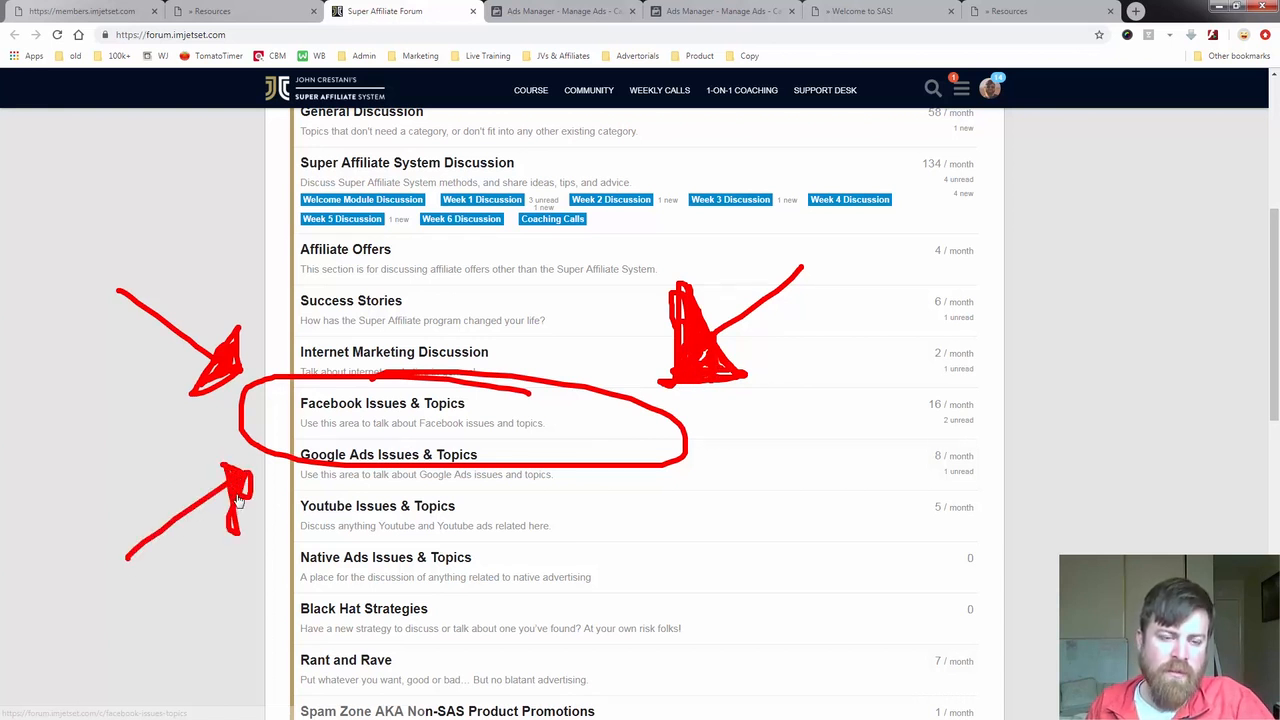
key(Escape)
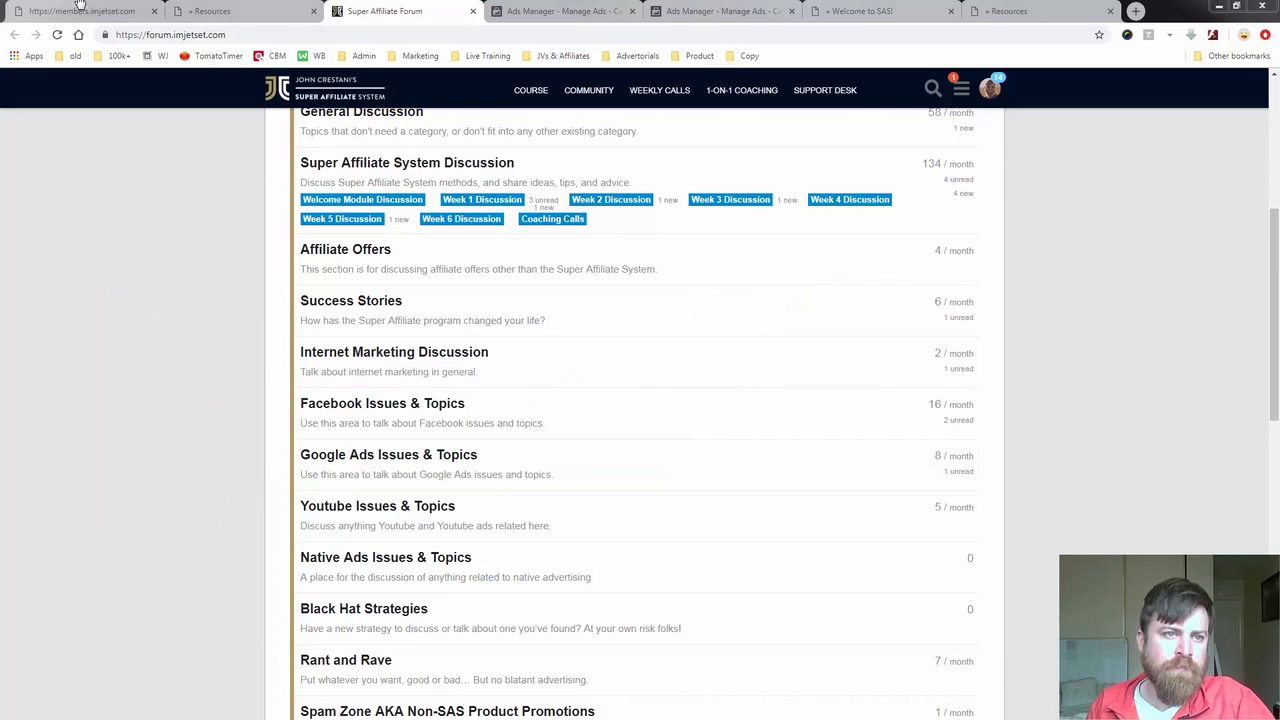
Switch to the Ads Manager campaign overview and draw a red frame around the campaign table
click(83, 8)
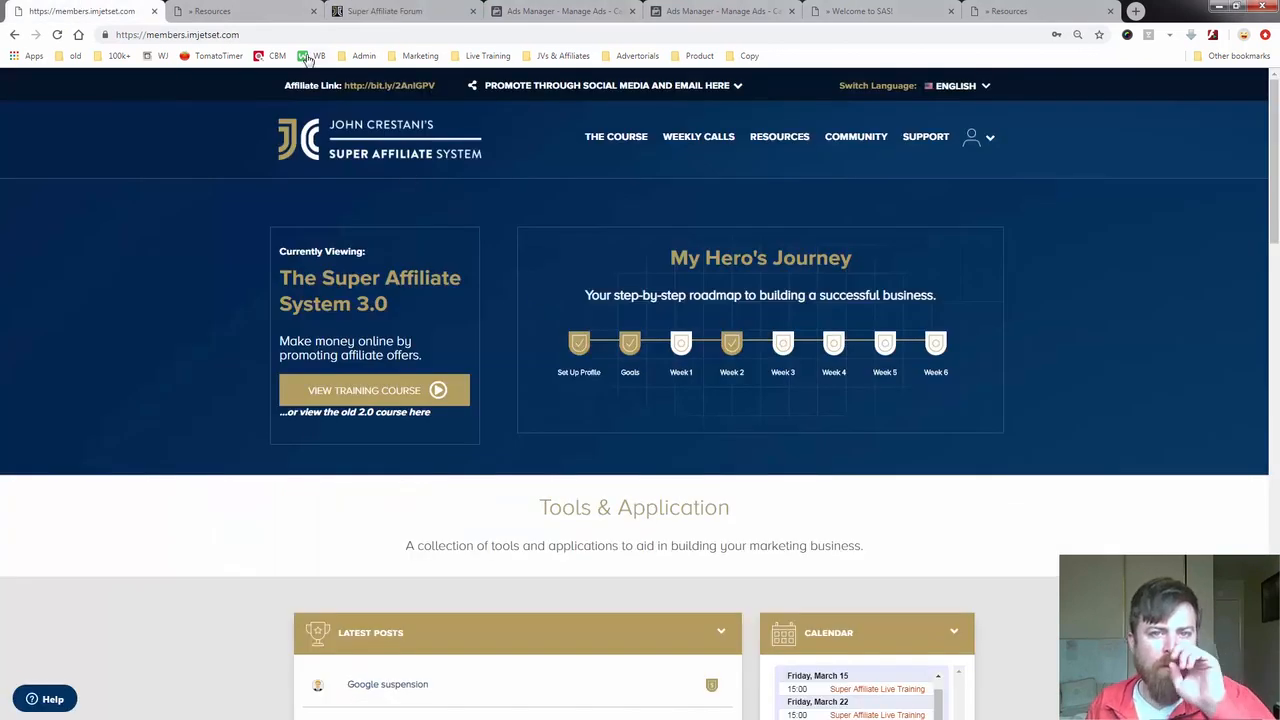
click(601, 11)
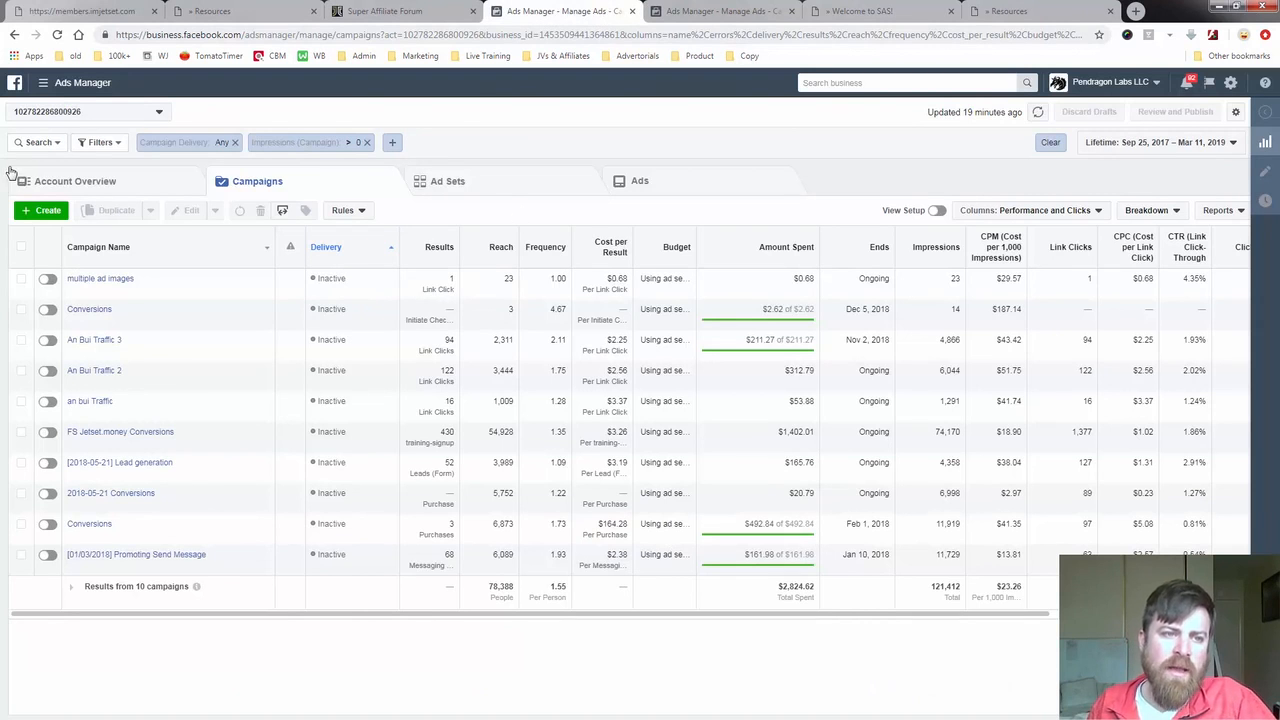
drag(10, 172, 5, 565)
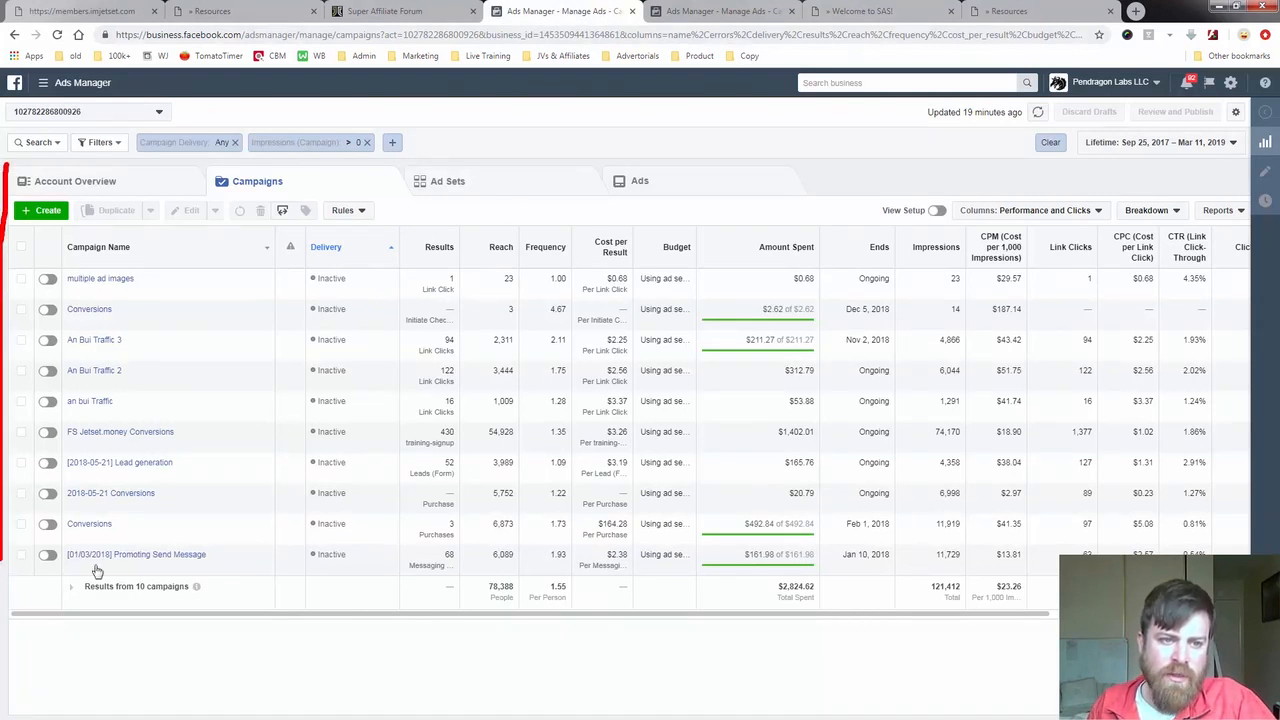
mouse_move(97, 571)
mouse_down()
mouse_move(520, 638)
mouse_move(551, 180)
mouse_move(2, 167)
mouse_up()
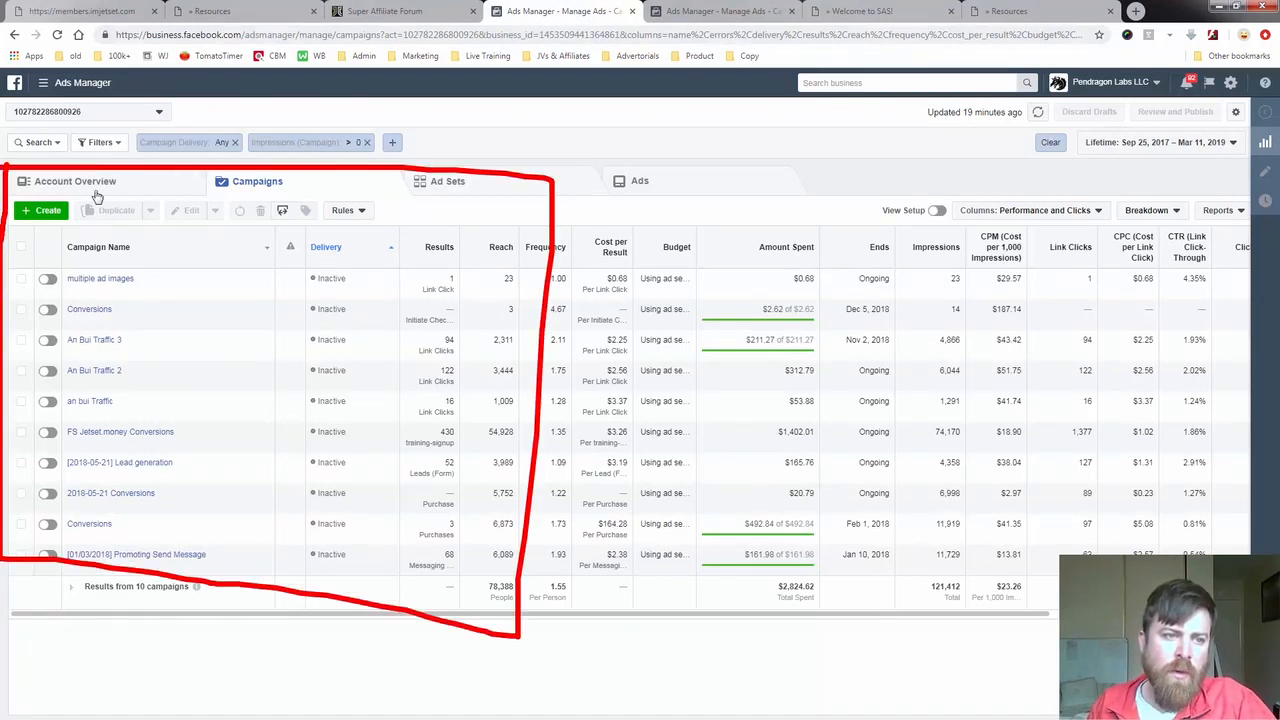
Circle the Create command above the campaign table in red, add two arrows pointing to it, and clear the marks
mouse_move(97, 196)
mouse_down()
mouse_move(12, 202)
mouse_move(85, 268)
mouse_move(104, 186)
mouse_up()
drag(398, 301, 367, 296)
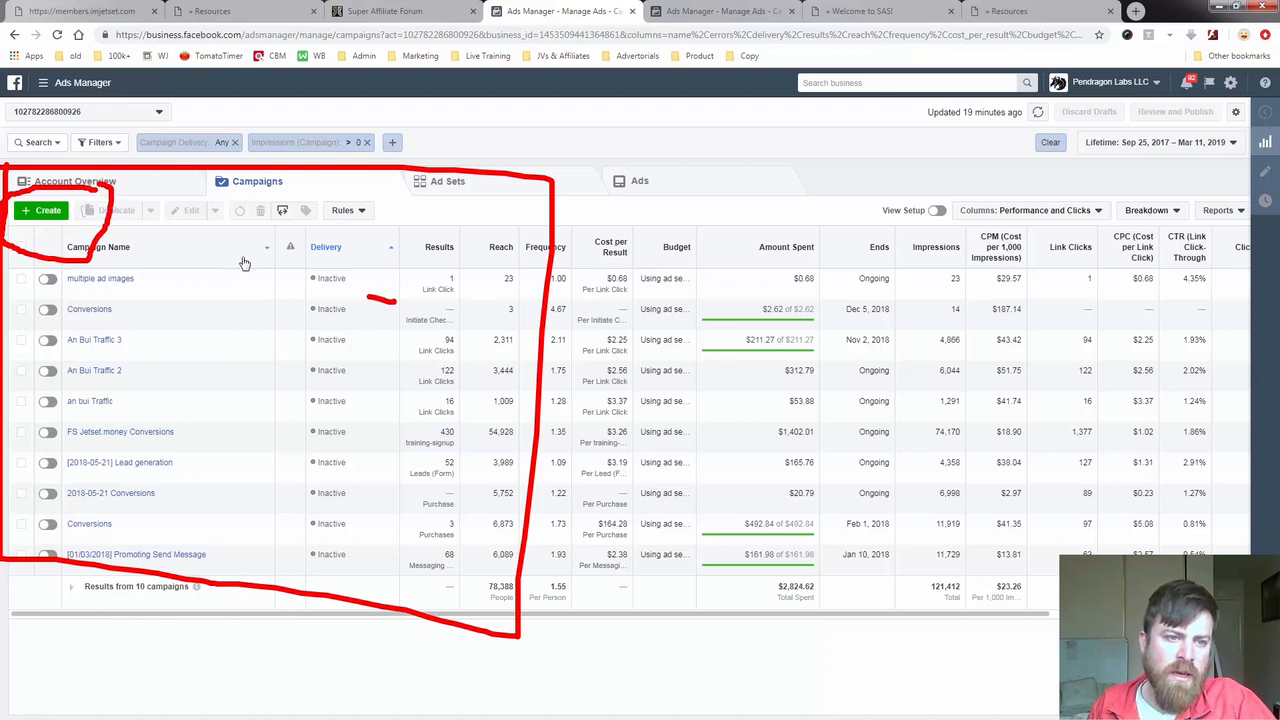
mouse_move(244, 263)
mouse_down()
mouse_move(128, 240)
mouse_move(140, 270)
mouse_move(128, 224)
mouse_move(133, 275)
mouse_move(131, 236)
mouse_up()
mouse_move(71, 443)
mouse_down()
mouse_move(62, 284)
mouse_move(95, 330)
mouse_move(62, 318)
mouse_move(67, 330)
mouse_move(80, 313)
mouse_up()
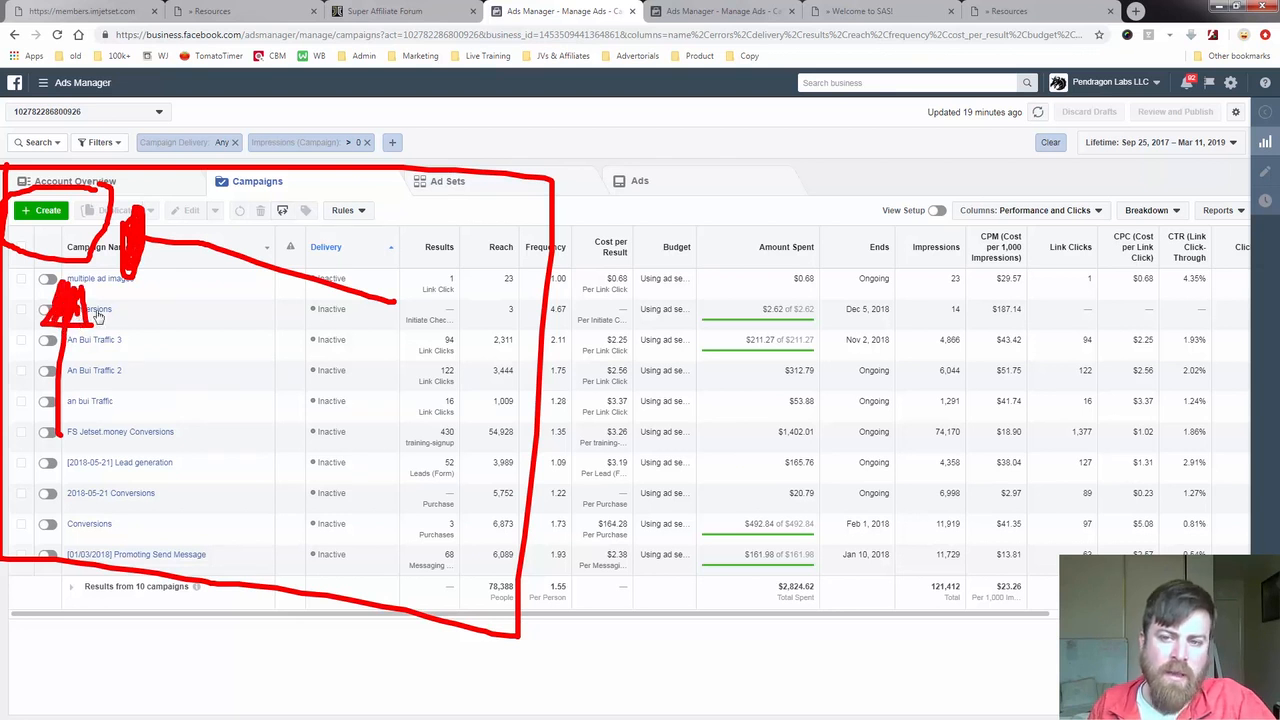
key(Escape)
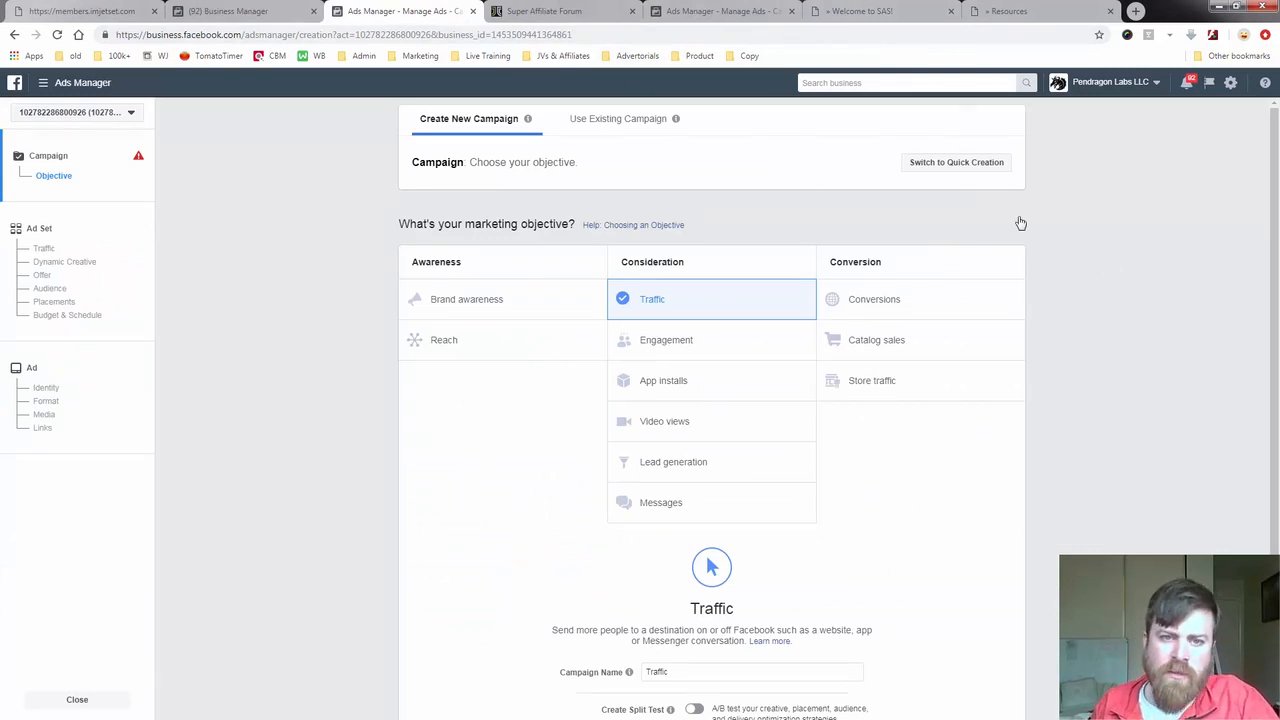
Frame the Create New Campaign header in red with an arrow pointing to it, and frame the Traffic objective
mouse_move(405, 113)
mouse_down()
mouse_move(389, 183)
mouse_move(748, 207)
mouse_move(750, 117)
mouse_move(345, 98)
mouse_up()
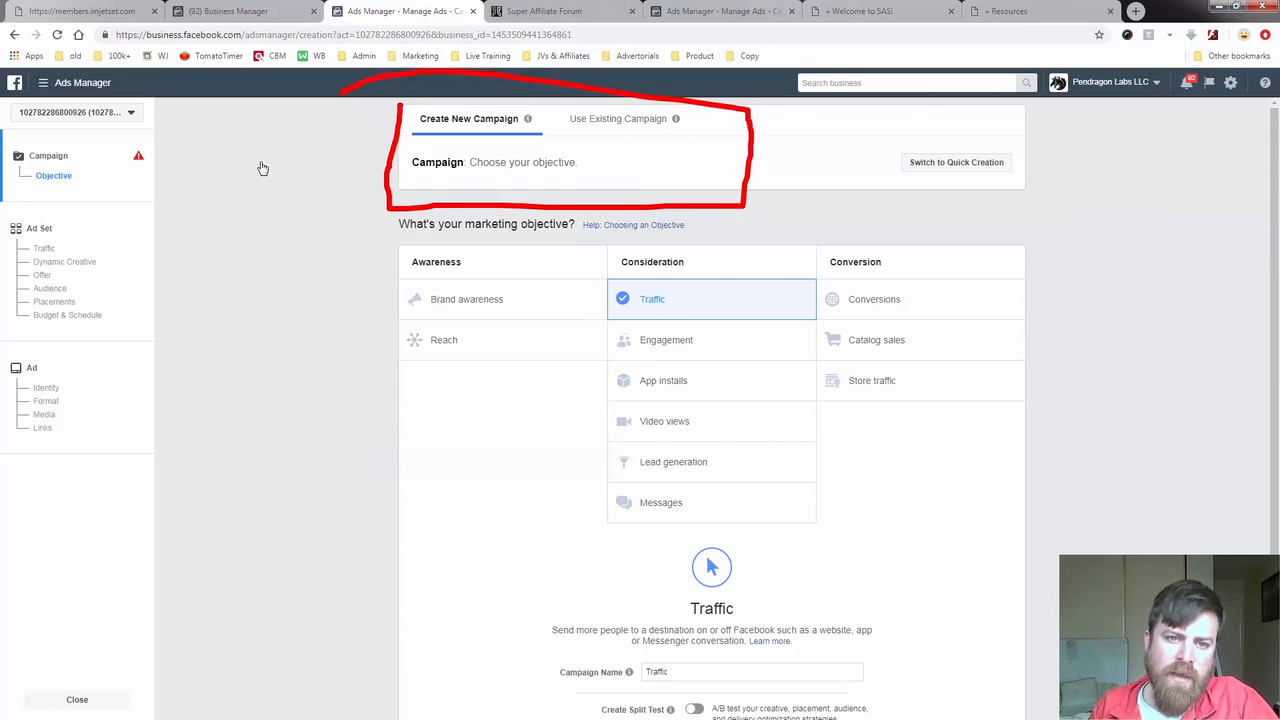
mouse_move(198, 148)
mouse_down()
mouse_move(380, 123)
mouse_move(363, 125)
mouse_up()
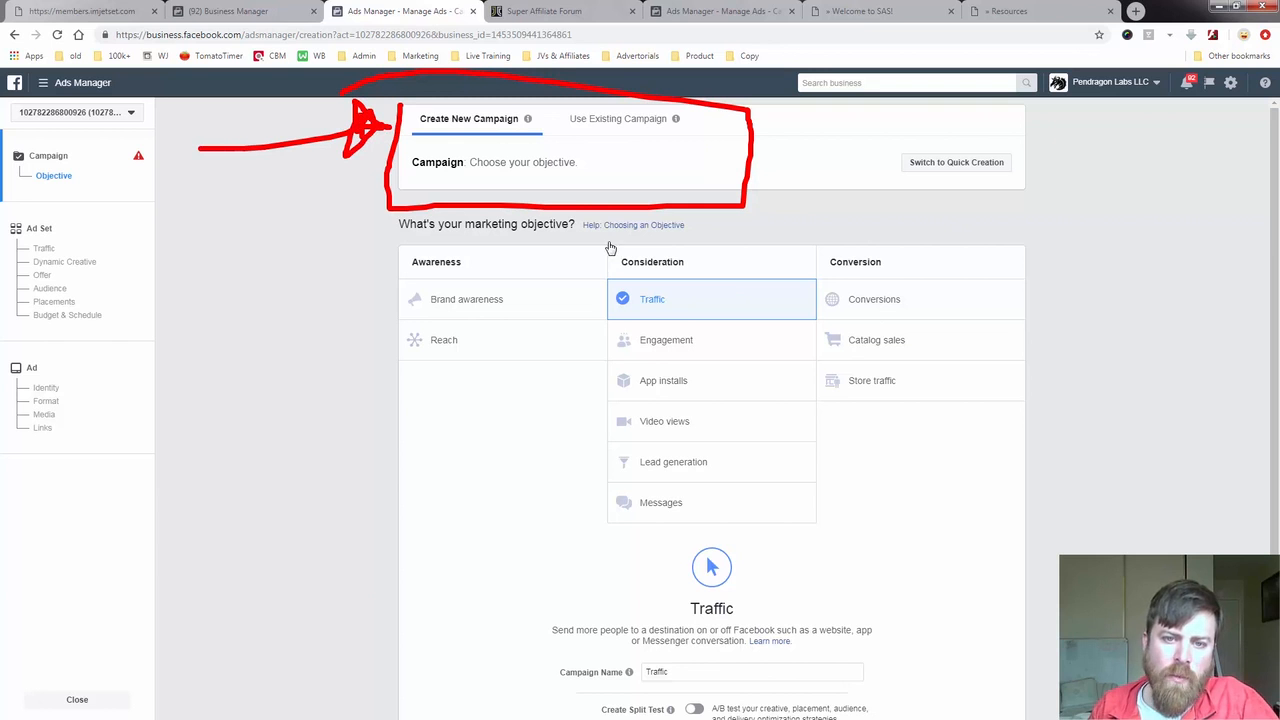
mouse_move(610, 281)
mouse_down()
mouse_move(610, 336)
mouse_move(798, 337)
mouse_move(816, 277)
mouse_move(593, 289)
mouse_up()
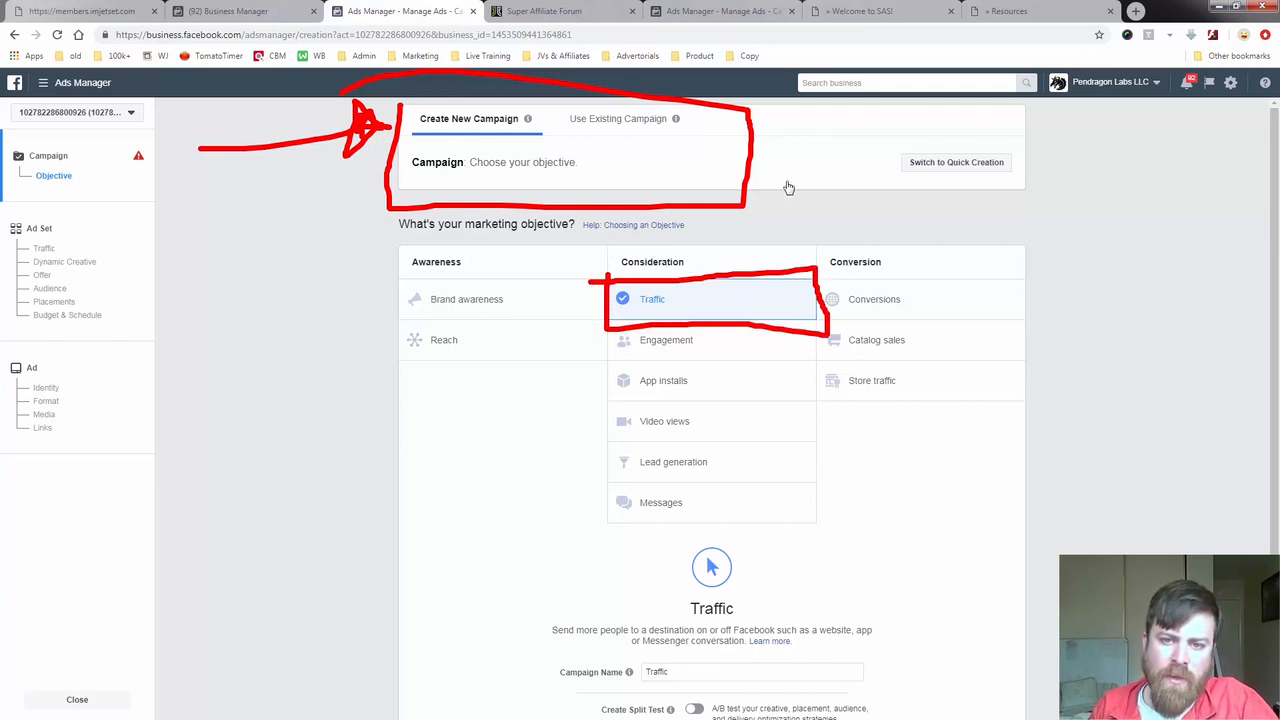
Point a red arrow at Traffic and cross out the Conversion, Awareness and remaining Consideration objectives, clearing the marks
mouse_move(788, 187)
mouse_down()
mouse_move(775, 260)
mouse_move(800, 238)
mouse_move(760, 265)
mouse_move(801, 240)
mouse_move(988, 442)
mouse_up()
drag(951, 257, 845, 452)
drag(626, 337, 805, 578)
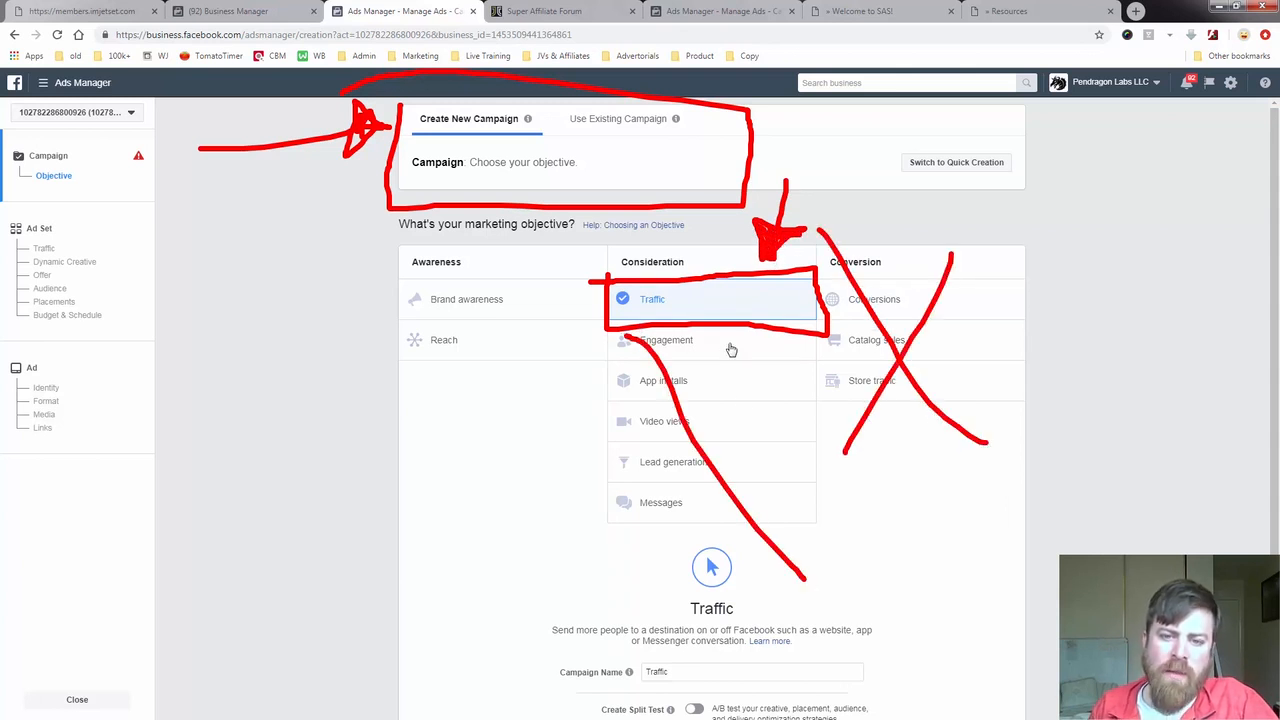
drag(731, 344, 545, 578)
drag(443, 244, 540, 348)
drag(513, 272, 441, 355)
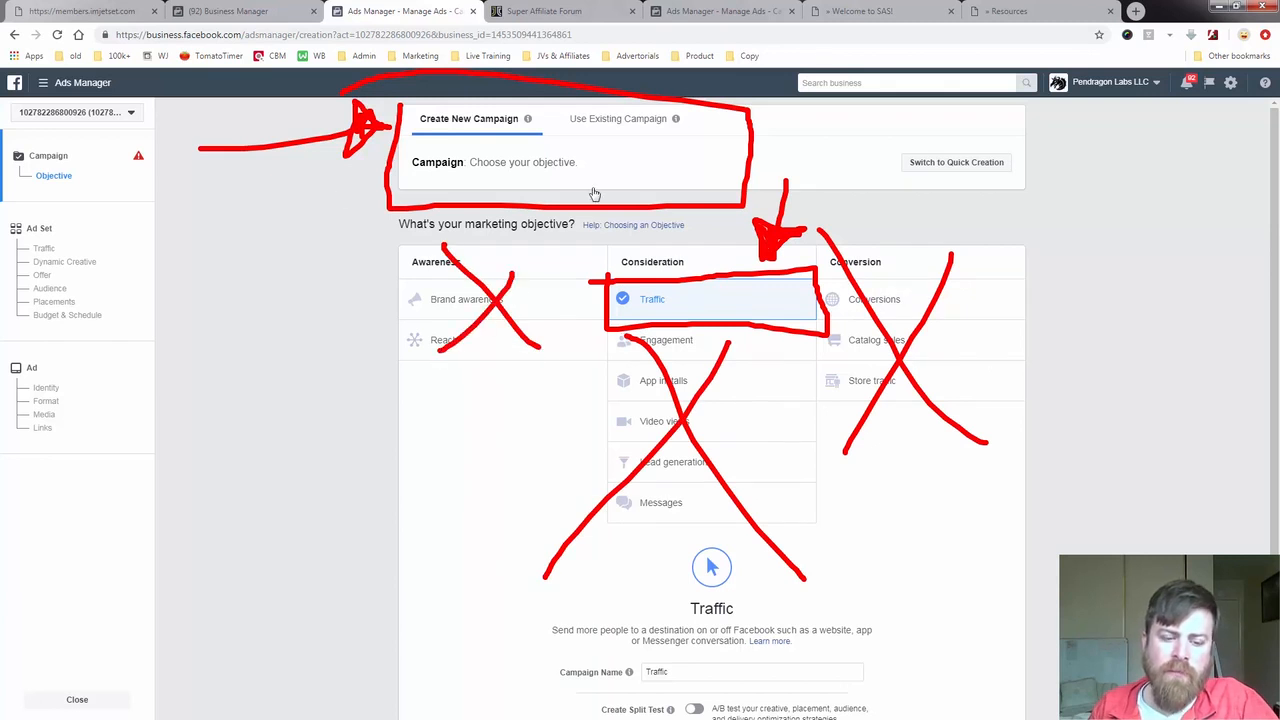
key(Escape)
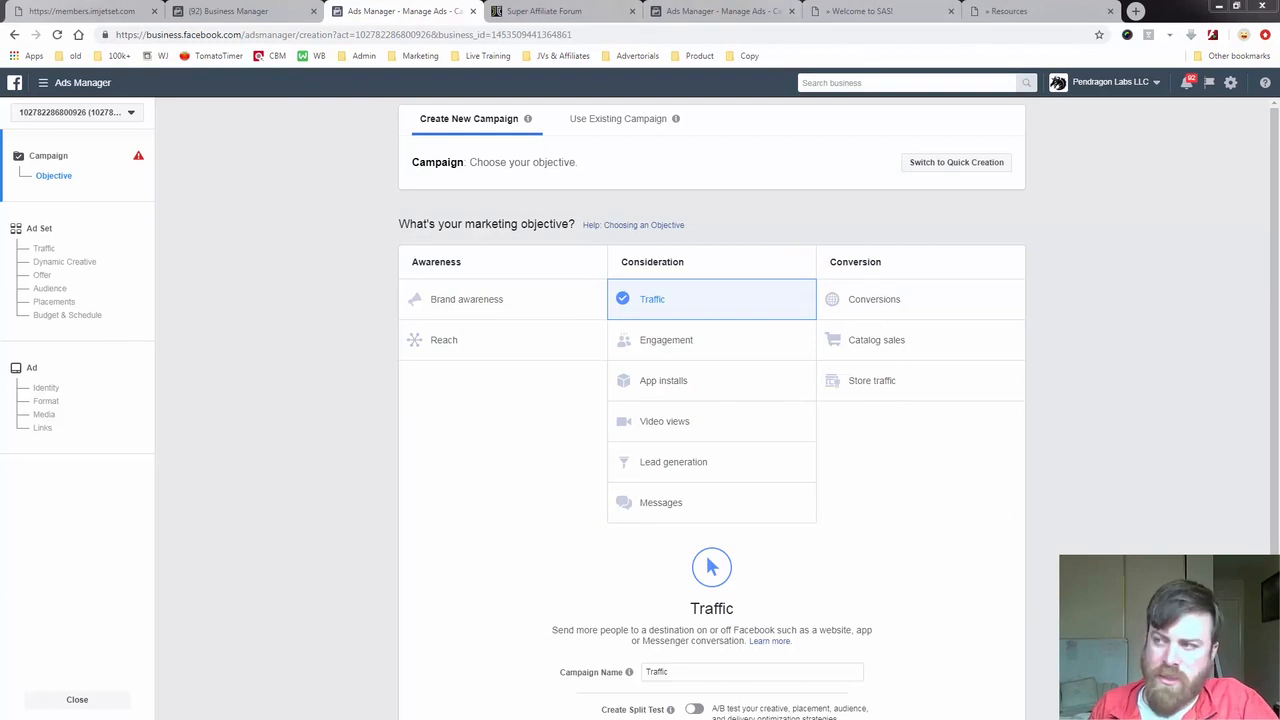
Strike through the Create Split Test and Budget Optimization options below the campaign name in red
scroll(265, 442, down, 2)
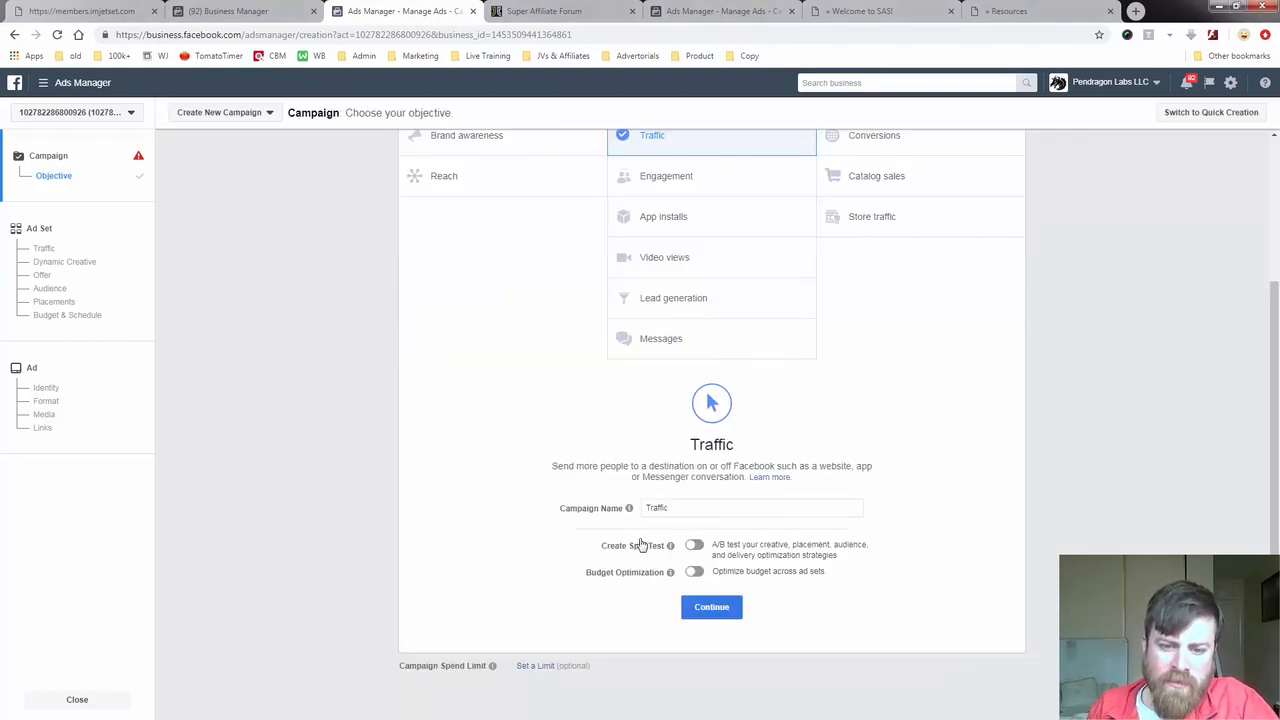
drag(567, 550, 729, 546)
drag(561, 584, 741, 594)
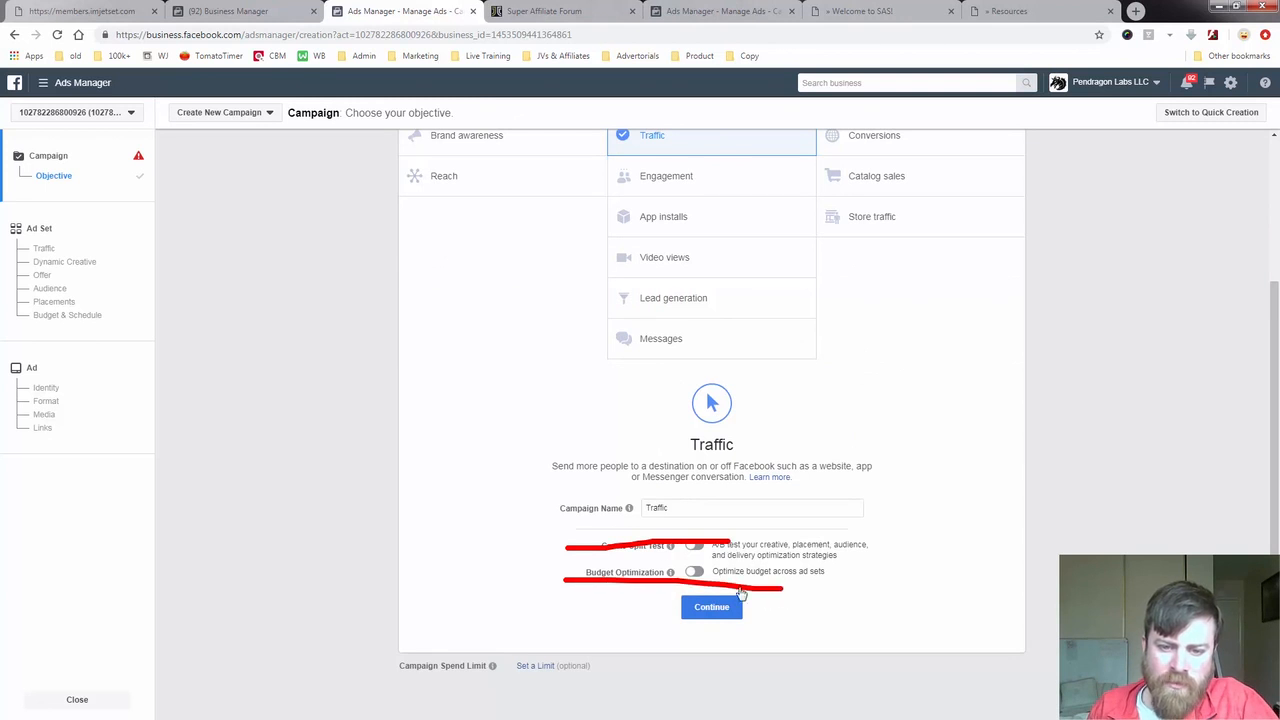
Frame the Continue command in red with two arrows and circle the campaign name, clearing the marks
mouse_move(637, 578)
mouse_down()
mouse_move(820, 575)
mouse_move(649, 592)
mouse_move(849, 605)
mouse_move(785, 590)
mouse_up()
drag(973, 562, 853, 624)
mouse_move(892, 578)
mouse_down()
mouse_move(889, 648)
mouse_move(874, 628)
mouse_move(882, 610)
mouse_up()
mouse_move(410, 630)
mouse_down()
mouse_move(586, 634)
mouse_move(580, 625)
mouse_move(594, 642)
mouse_move(585, 620)
mouse_up()
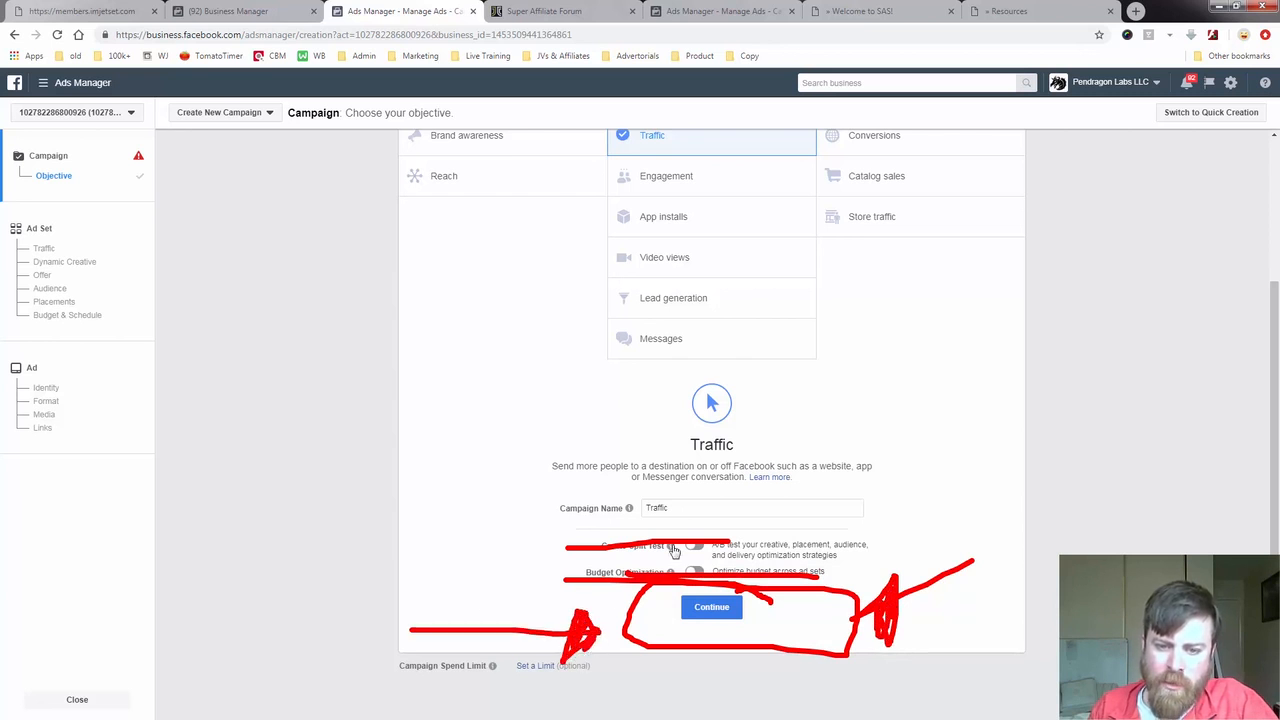
mouse_move(704, 511)
mouse_down()
mouse_move(630, 522)
mouse_move(704, 498)
mouse_up()
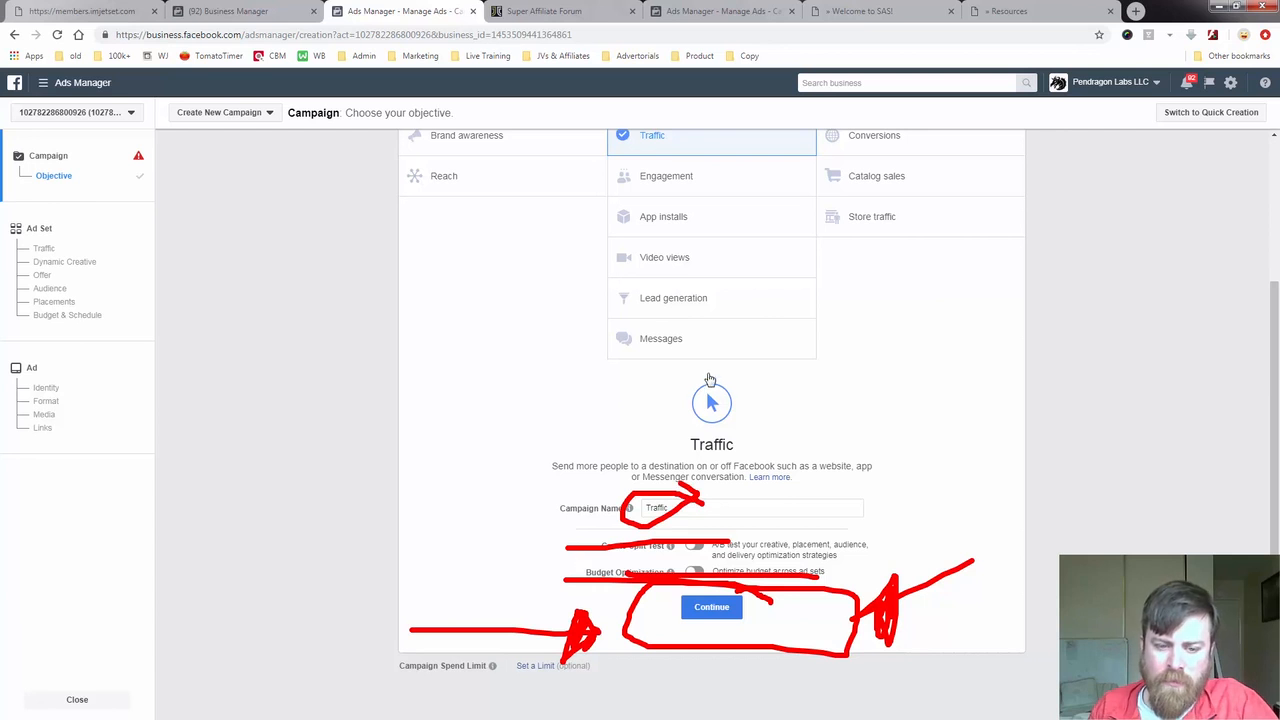
key(Escape)
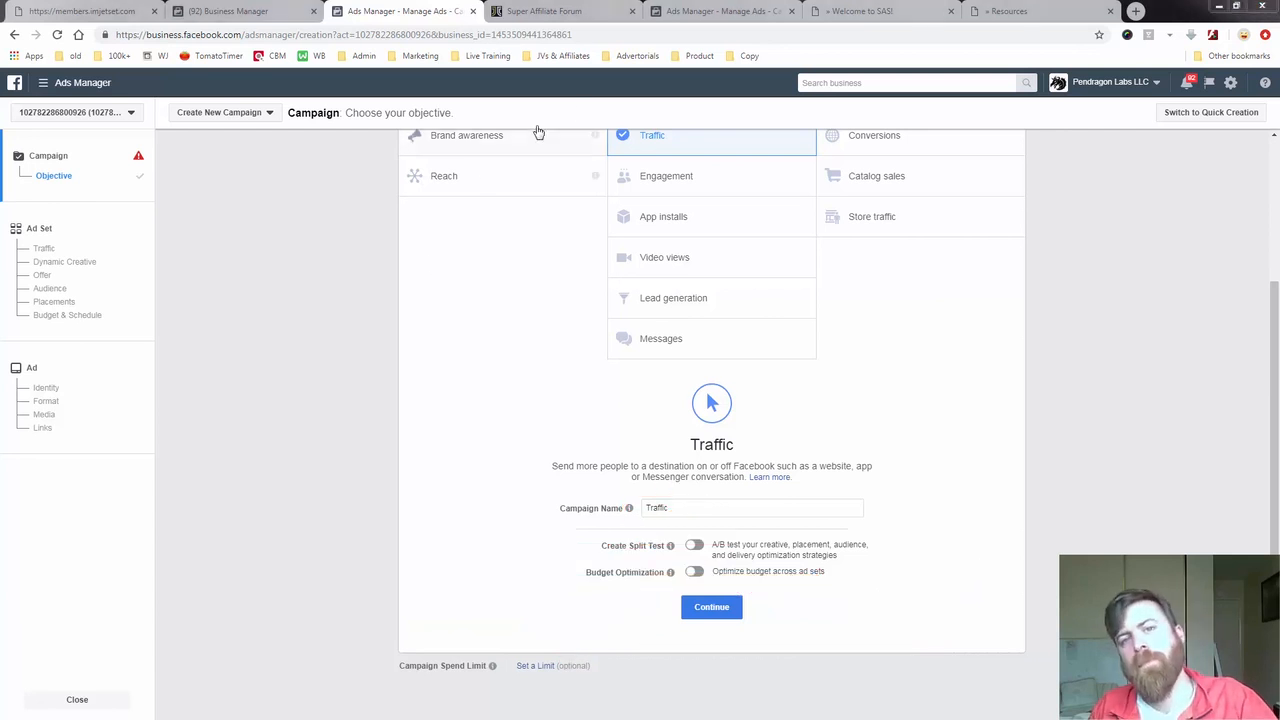
Switch to the ad set setup page and mark the Objective check, Ad Set section and Ad section of the outline in red, clearing the marks
click(718, 12)
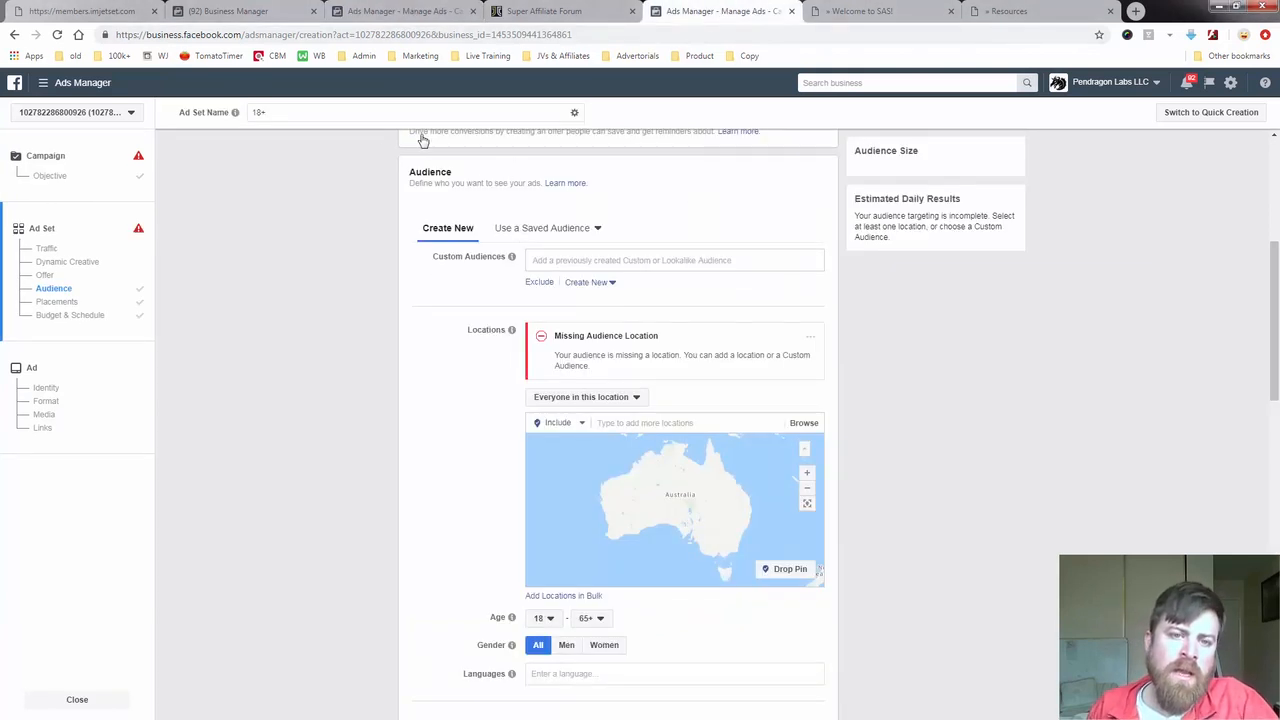
scroll(391, 254, up, 4)
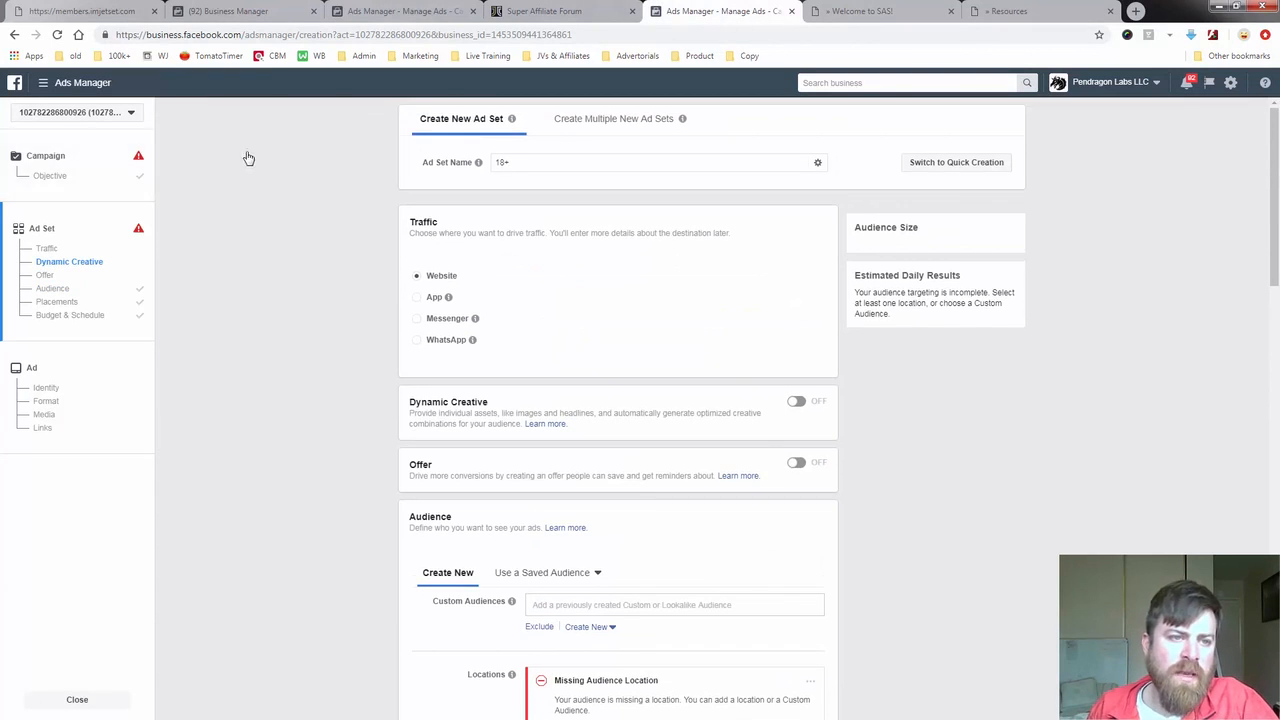
mouse_move(178, 178)
mouse_down()
mouse_move(150, 164)
mouse_move(113, 212)
mouse_move(139, 174)
mouse_up()
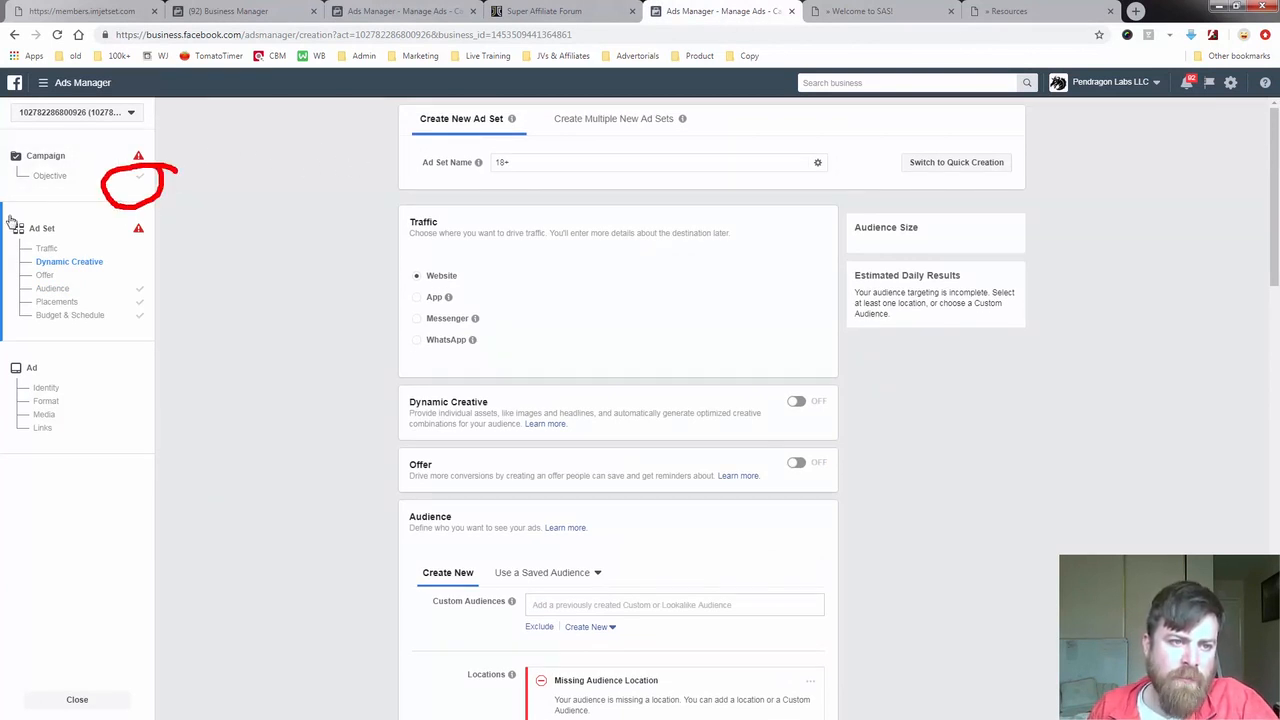
mouse_move(12, 222)
mouse_down()
mouse_move(14, 350)
mouse_move(181, 246)
mouse_move(182, 212)
mouse_move(15, 226)
mouse_up()
mouse_move(309, 236)
mouse_down()
mouse_move(197, 257)
mouse_move(216, 281)
mouse_up()
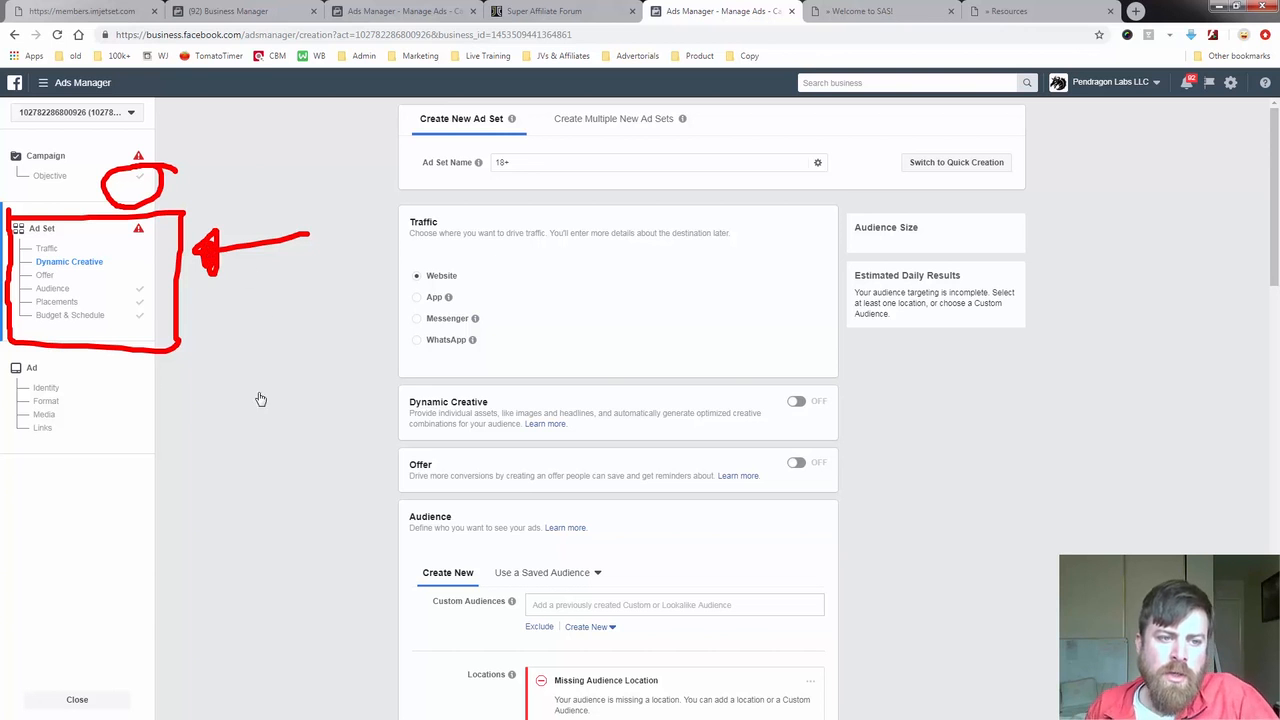
mouse_move(5, 362)
mouse_down()
mouse_move(8, 420)
mouse_move(105, 455)
mouse_move(104, 364)
mouse_move(16, 365)
mouse_up()
mouse_move(309, 401)
mouse_down()
mouse_move(140, 409)
mouse_move(168, 437)
mouse_up()
key(Escape)
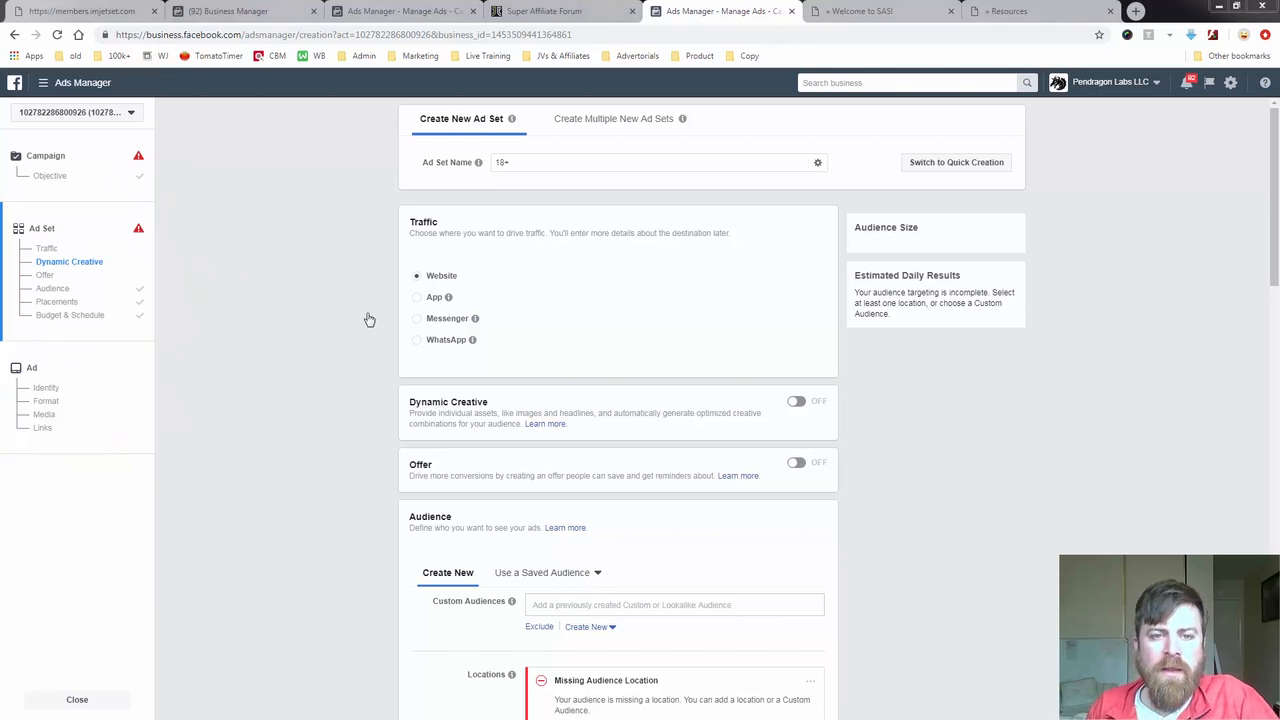
Circle the Website traffic destination in red, underline the Traffic description and add an arrow, clearing the marks
mouse_move(466, 263)
mouse_down()
mouse_move(409, 271)
mouse_move(417, 297)
mouse_move(444, 262)
mouse_move(468, 259)
mouse_up()
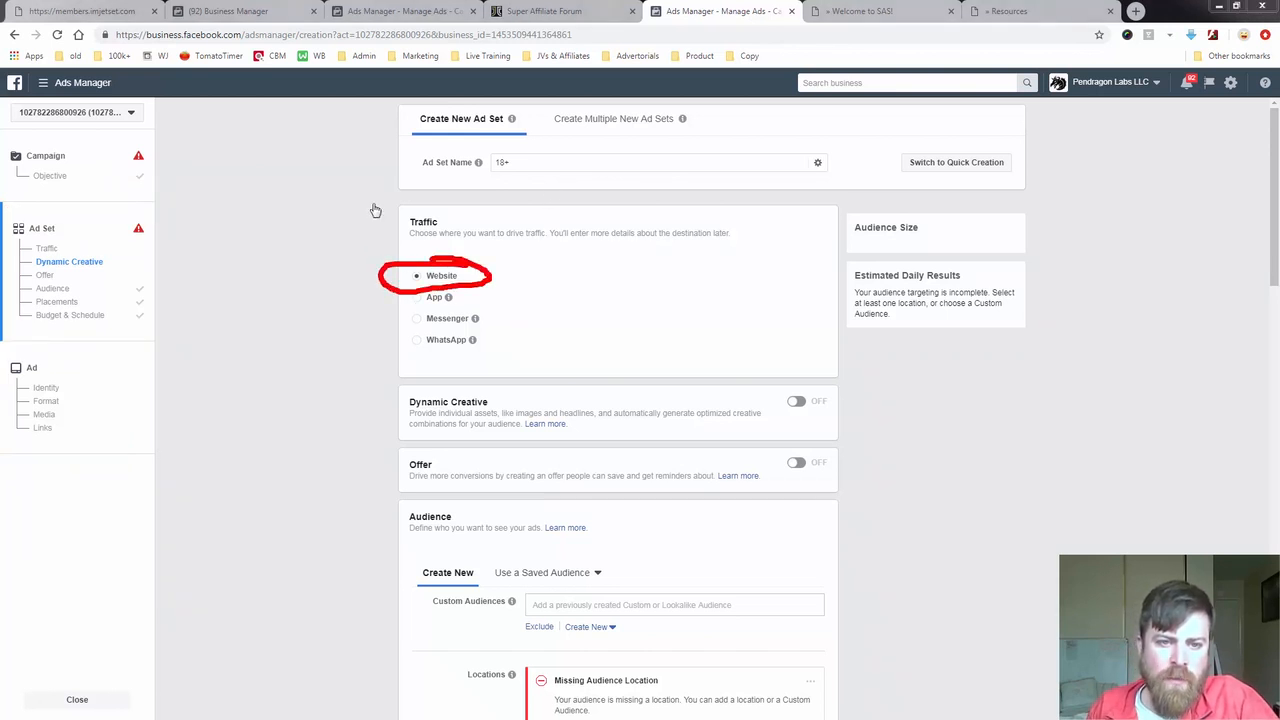
drag(399, 235, 465, 237)
drag(570, 248, 488, 275)
key(Escape)
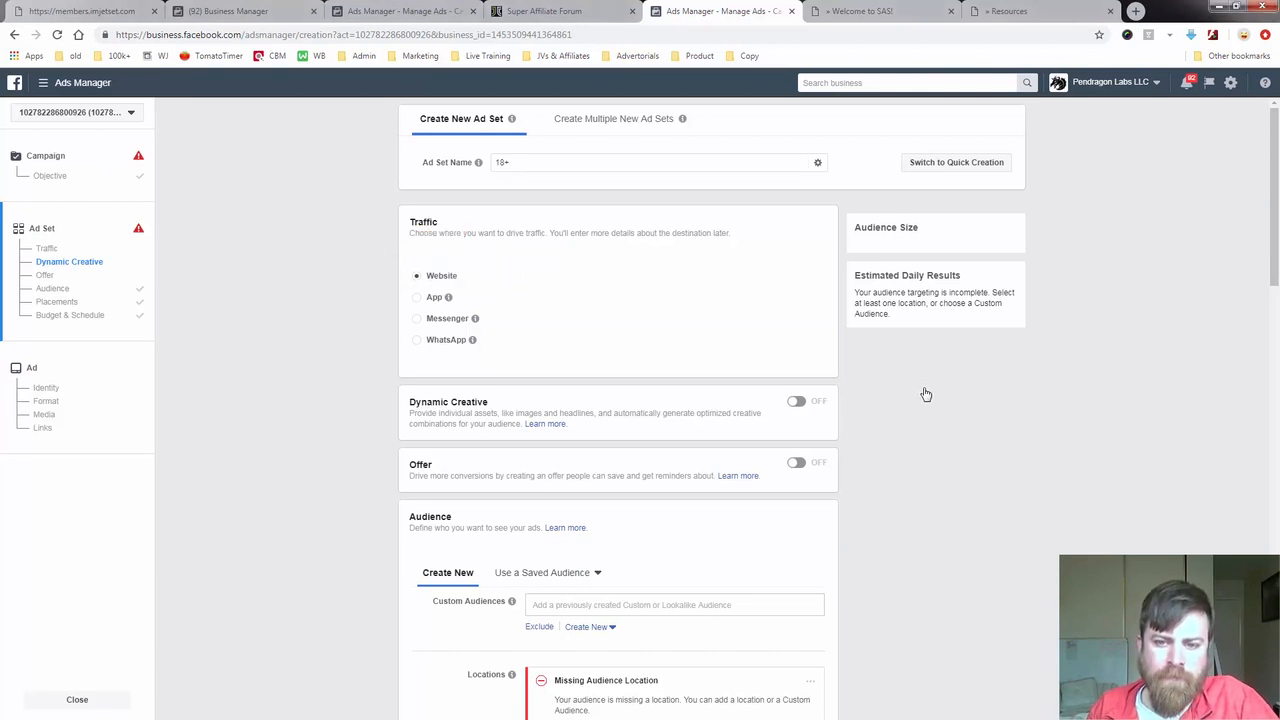
Strike through the Dynamic Creative and Offer sections of the ad set in red, clearing the marks
scroll(923, 393, down, 2)
drag(412, 236, 740, 238)
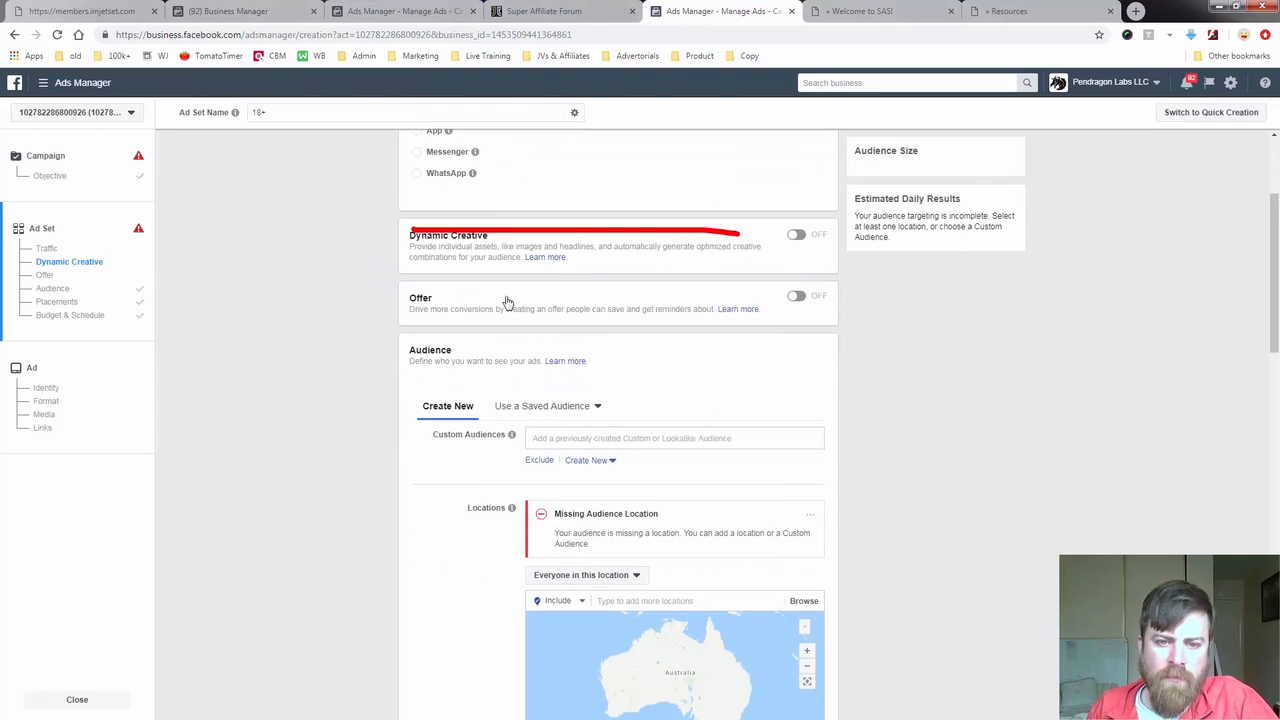
drag(504, 300, 784, 302)
key(Escape)
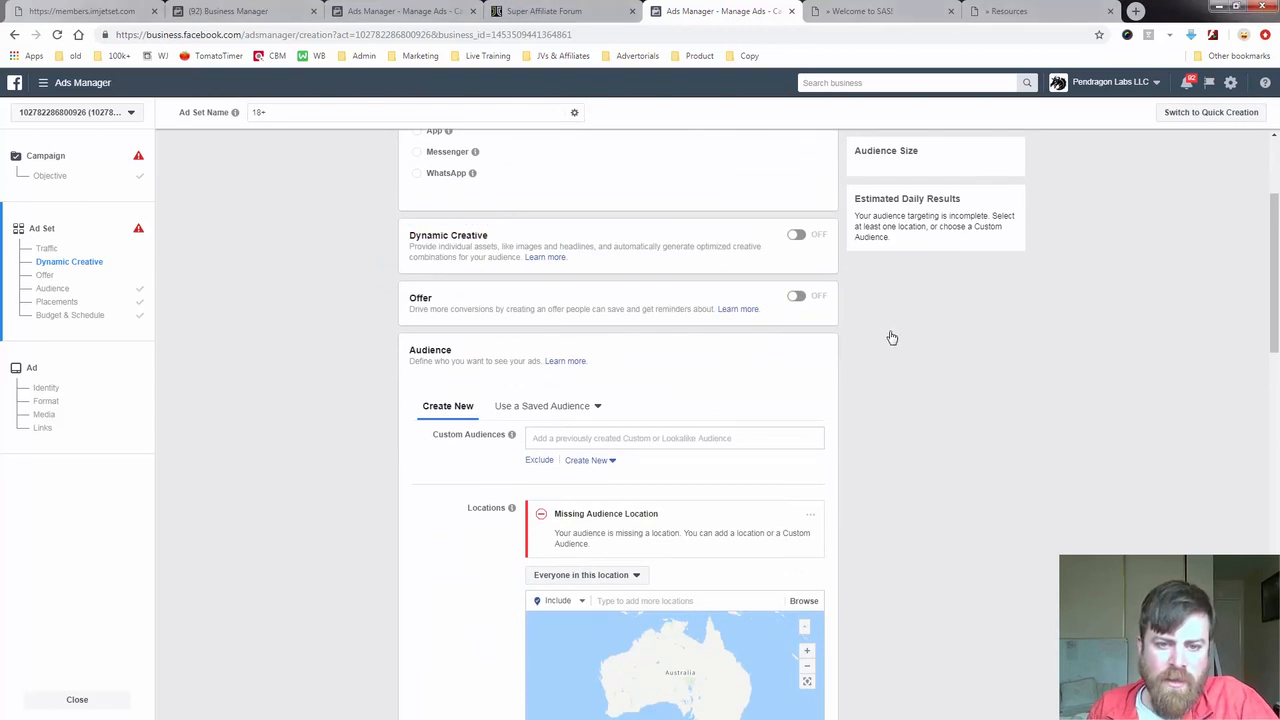
Point a red arrow from Locations to its entry field and add United States and Canada as audience locations
scroll(890, 338, down, 3)
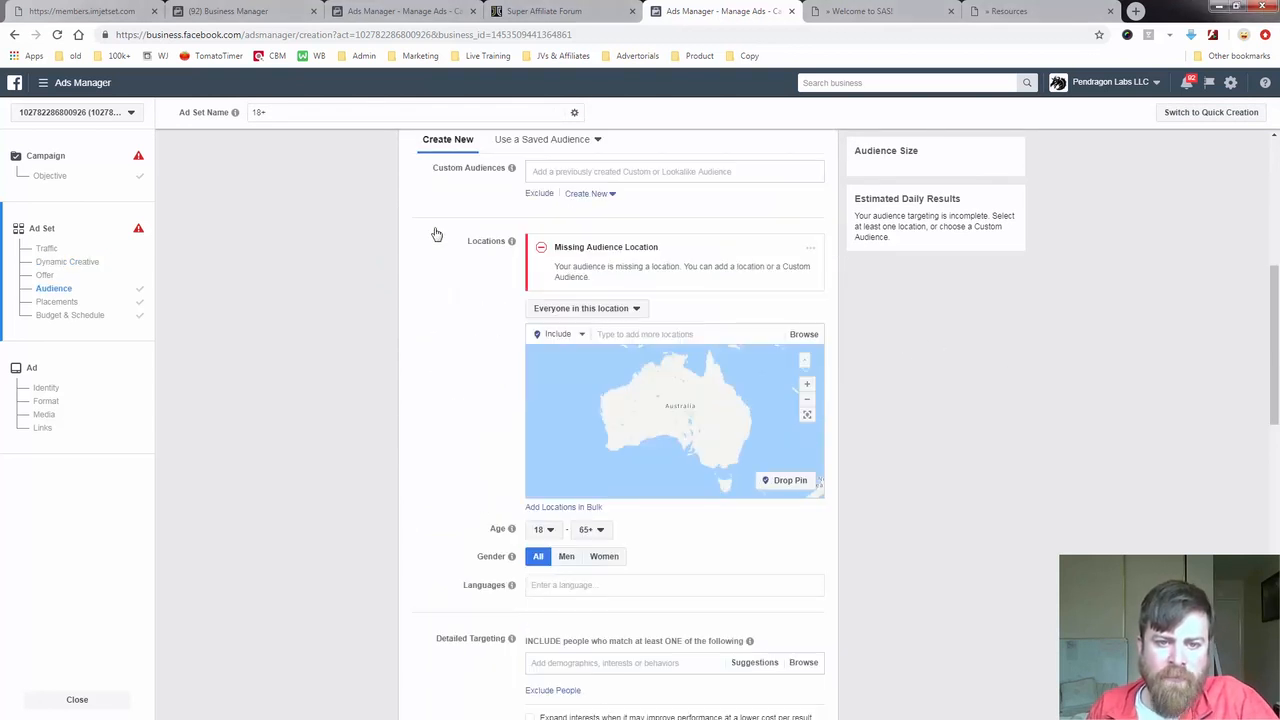
mouse_move(436, 233)
mouse_down()
mouse_move(433, 318)
mouse_move(573, 320)
mouse_move(560, 345)
mouse_move(563, 330)
mouse_up()
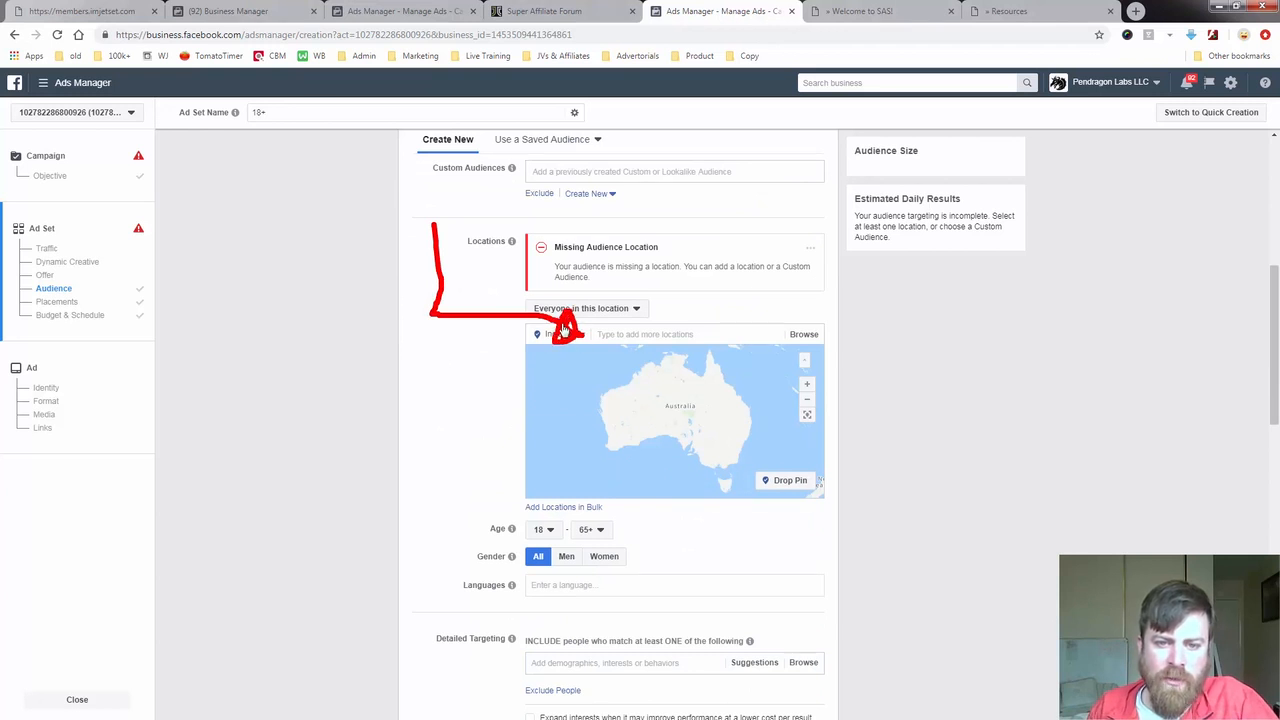
click(633, 334)
text(un)
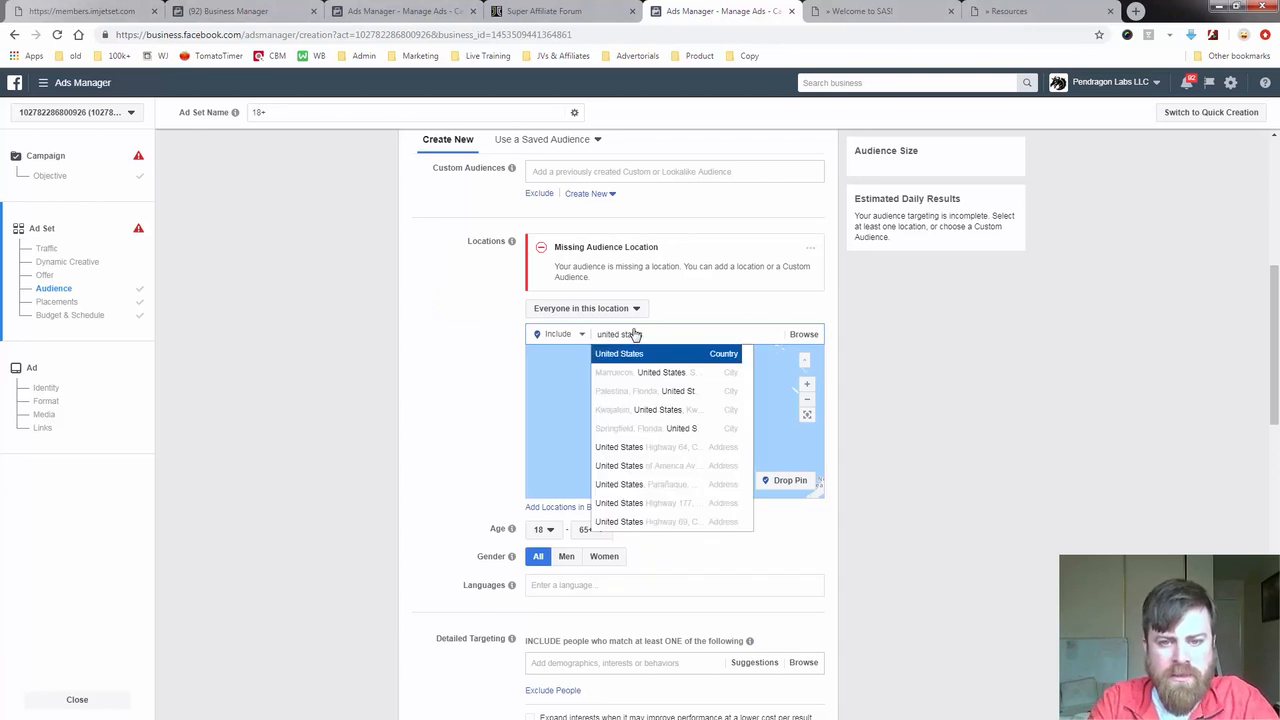
text(ited sta)
key(Return)
text(canada)
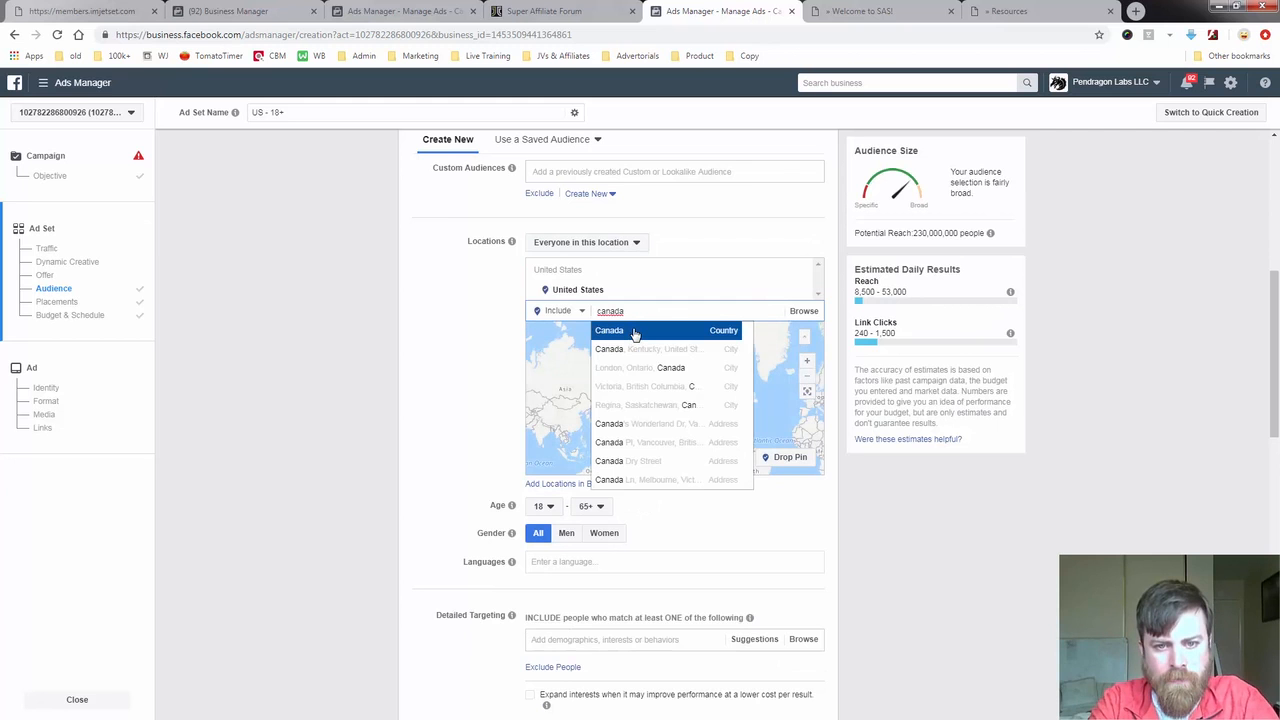
key(Return)
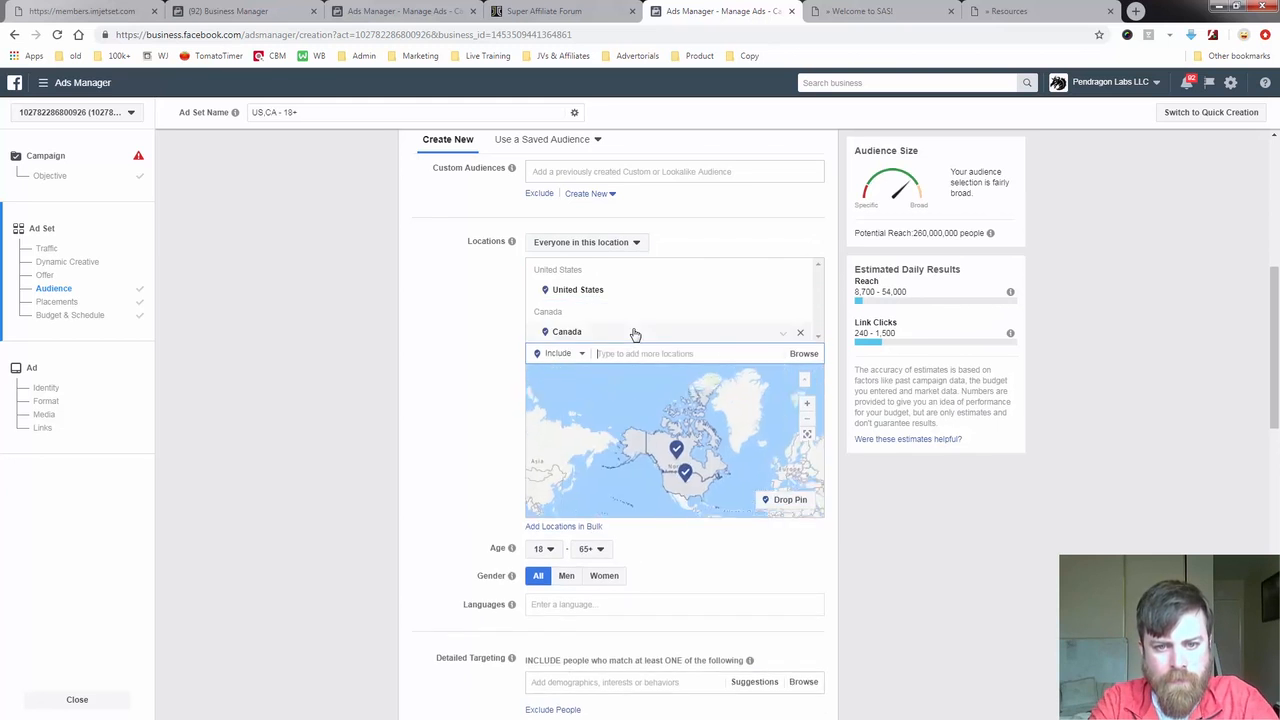
Add Australia and New Zealand to the audience locations and frame the country list in red
text(australia)
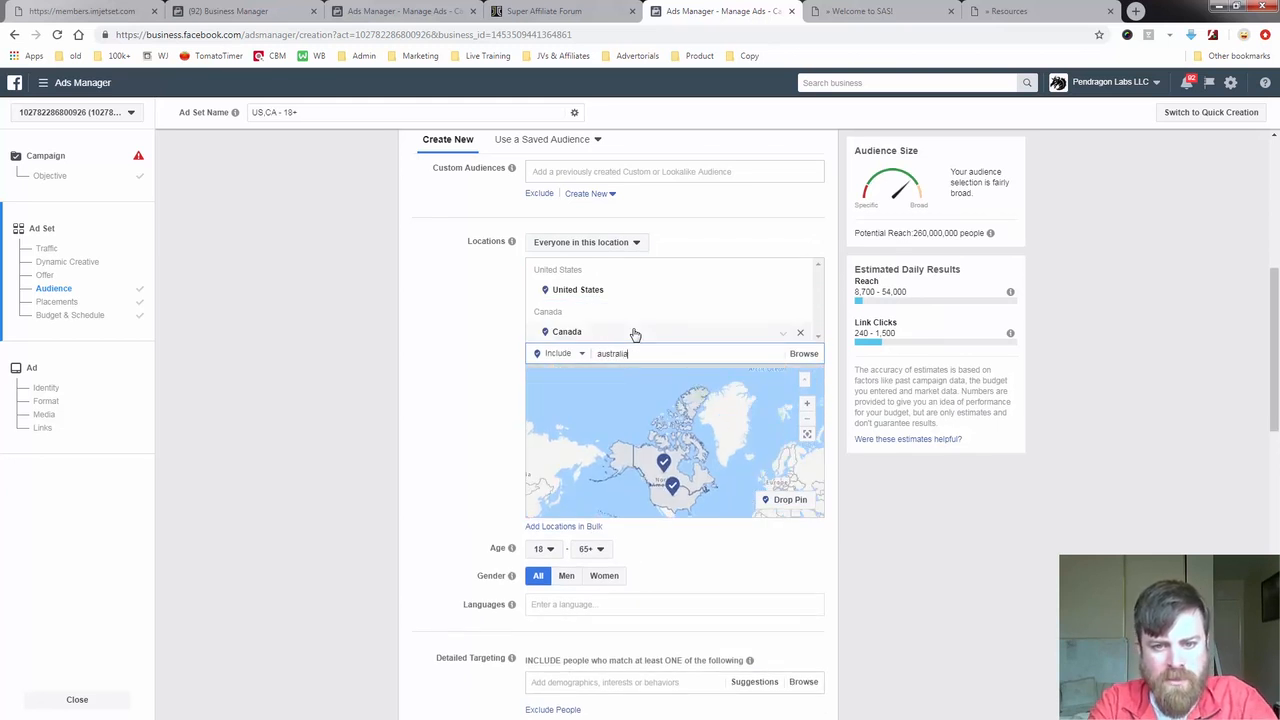
key(Return)
text(ne)
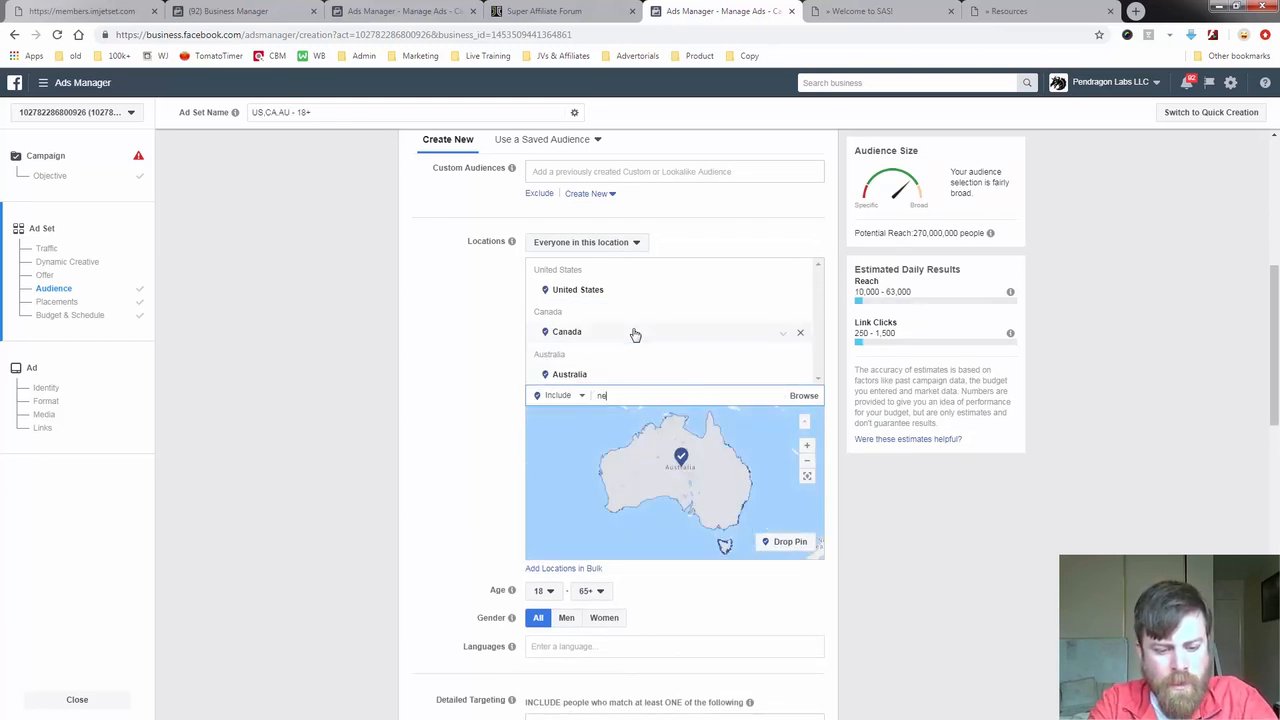
text(w zs)
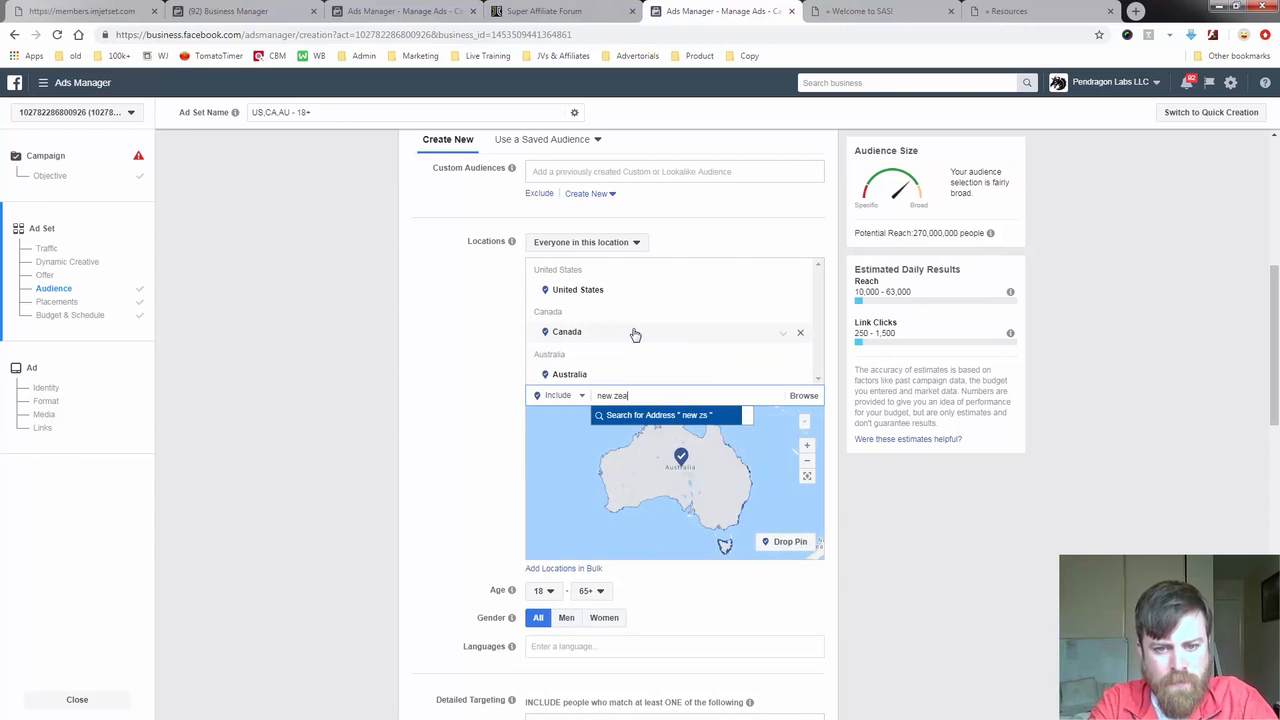
text(ealand)
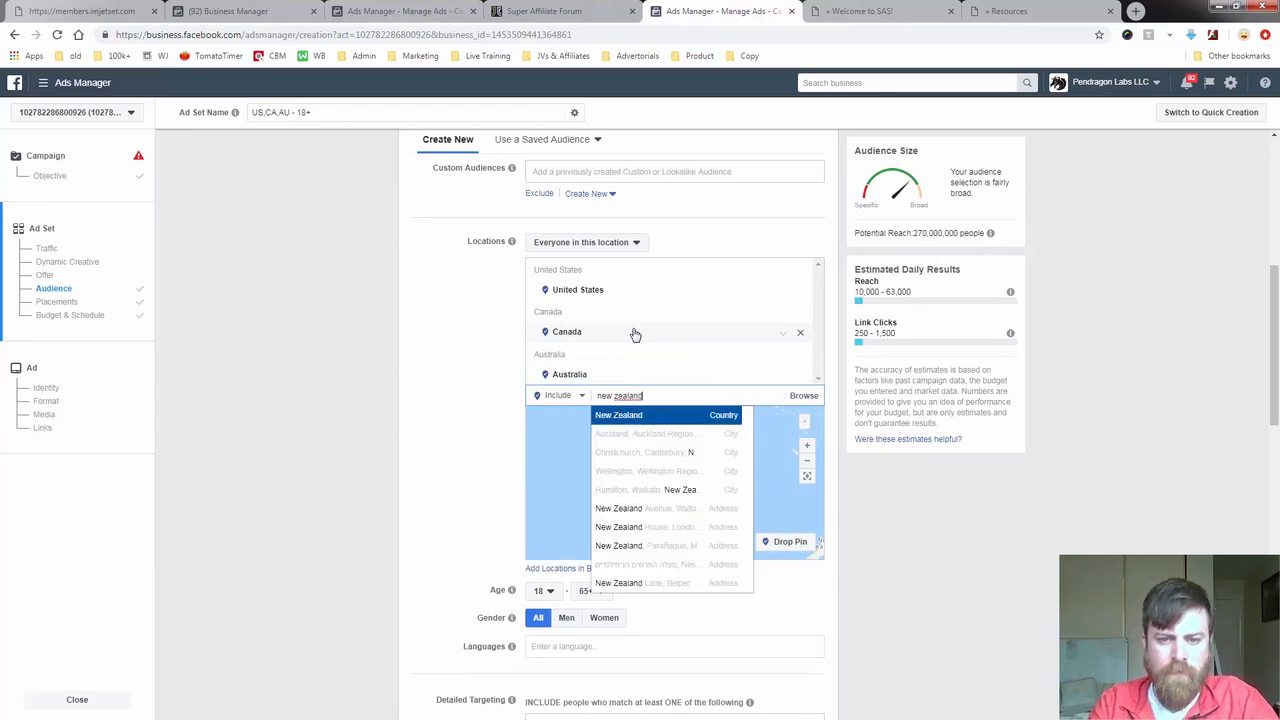
key(Return)
drag(515, 256, 495, 365)
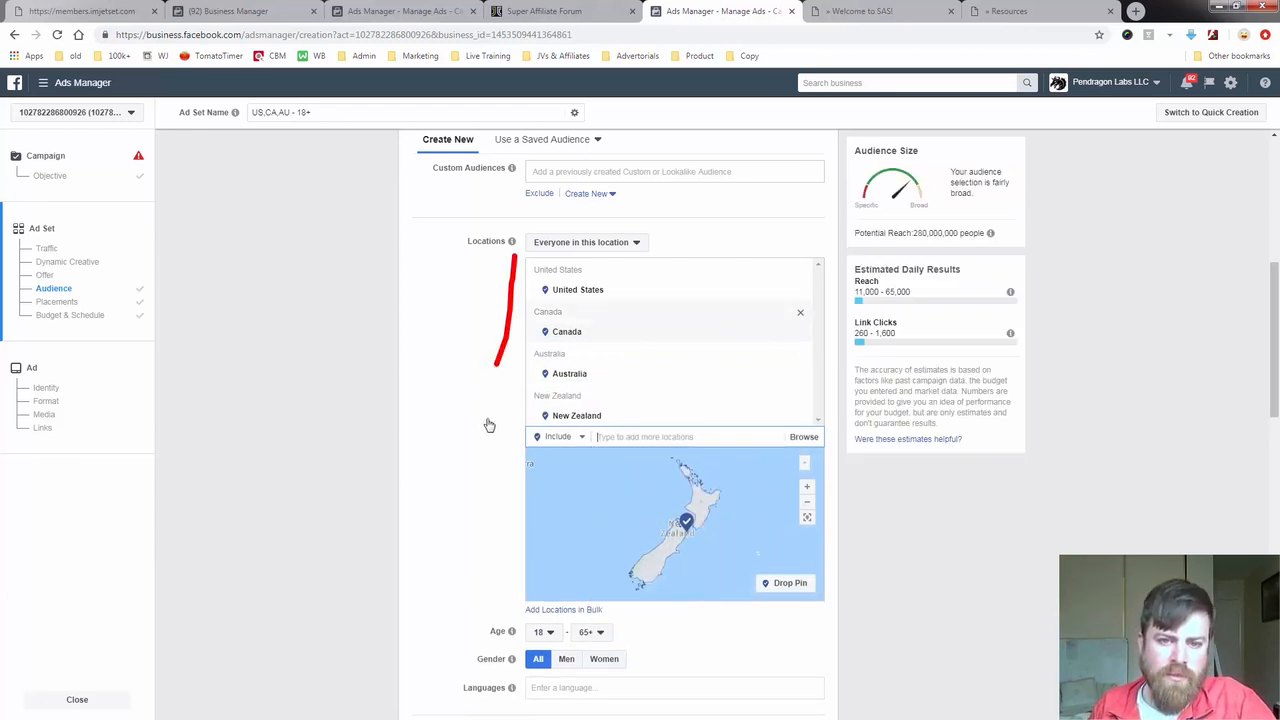
mouse_move(489, 425)
mouse_down()
mouse_move(654, 437)
mouse_move(440, 257)
mouse_up()
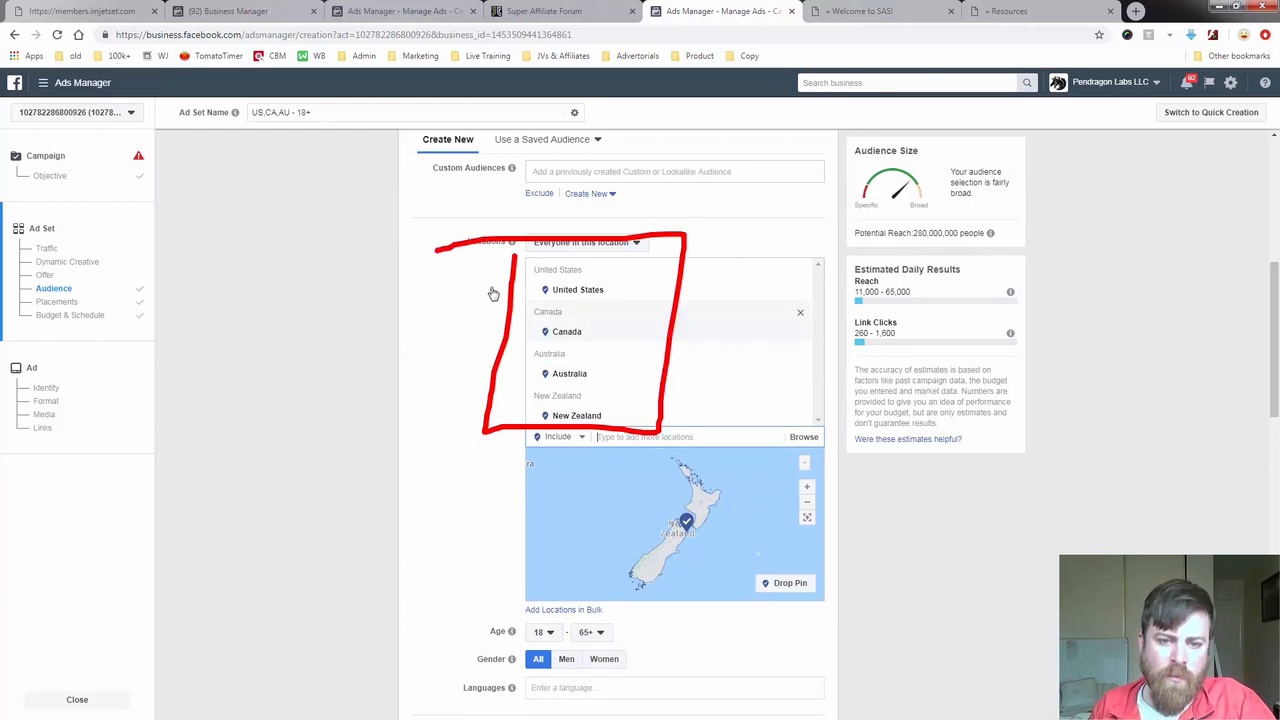
Frame the audience's Age setting in red and set the minimum age to 35, clearing the marks
scroll(446, 391, down, 3)
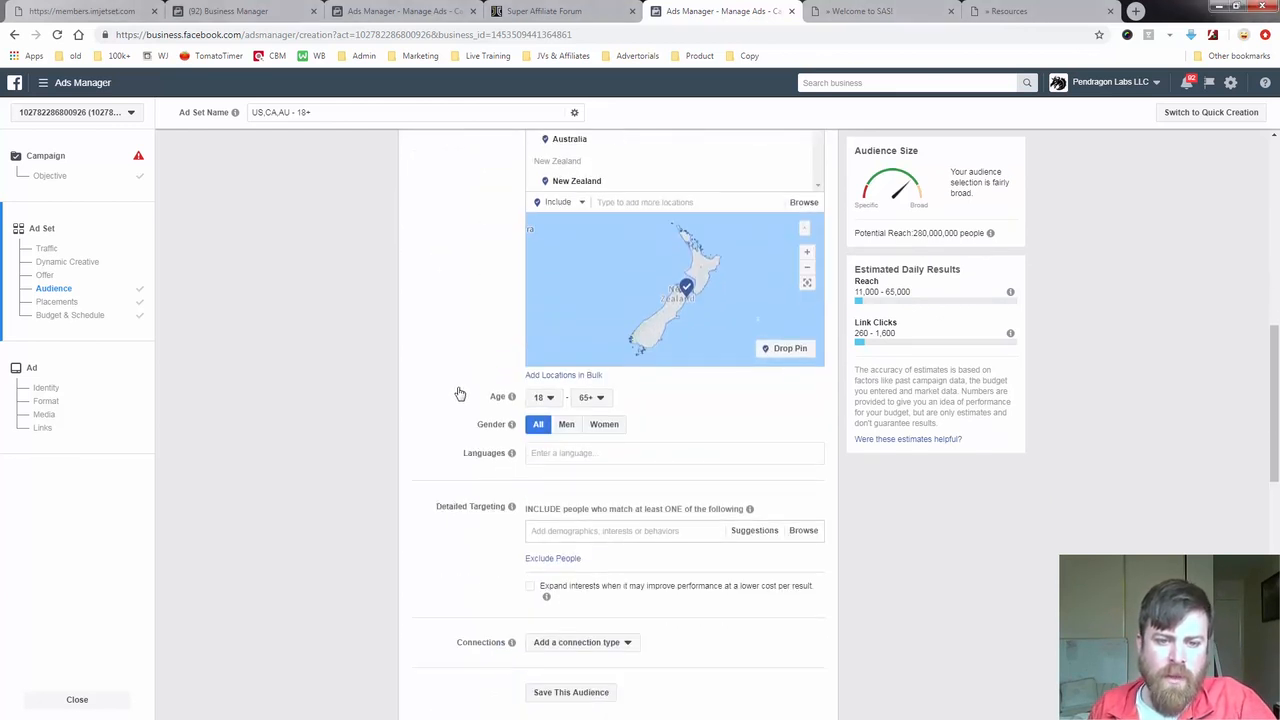
mouse_move(477, 344)
mouse_down()
mouse_move(478, 380)
mouse_move(632, 380)
mouse_move(505, 352)
mouse_up()
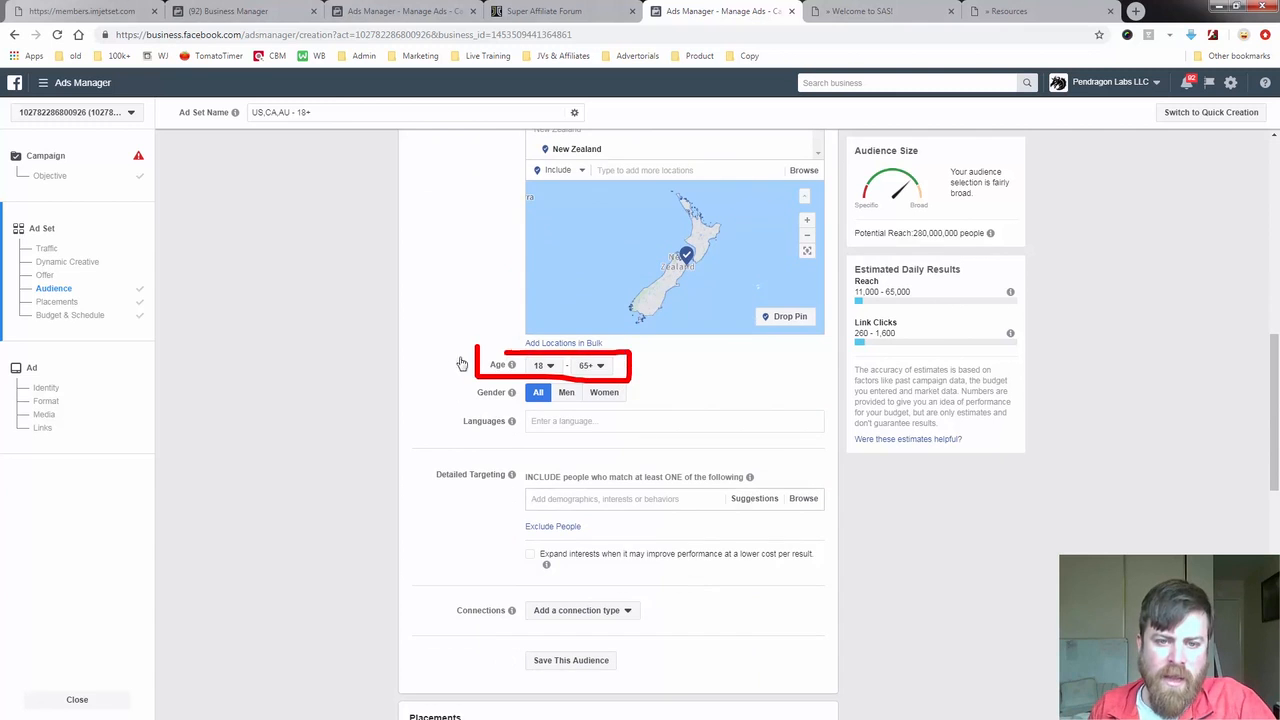
click(543, 365)
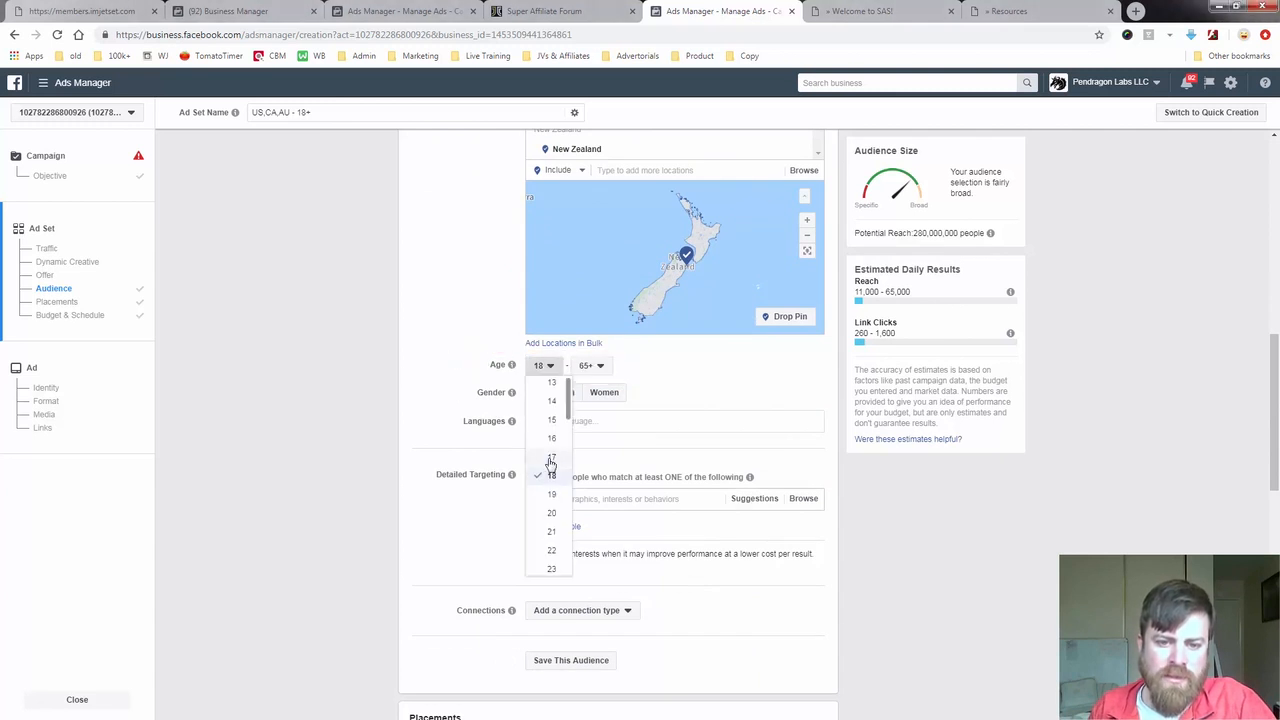
scroll(550, 463, down, 3)
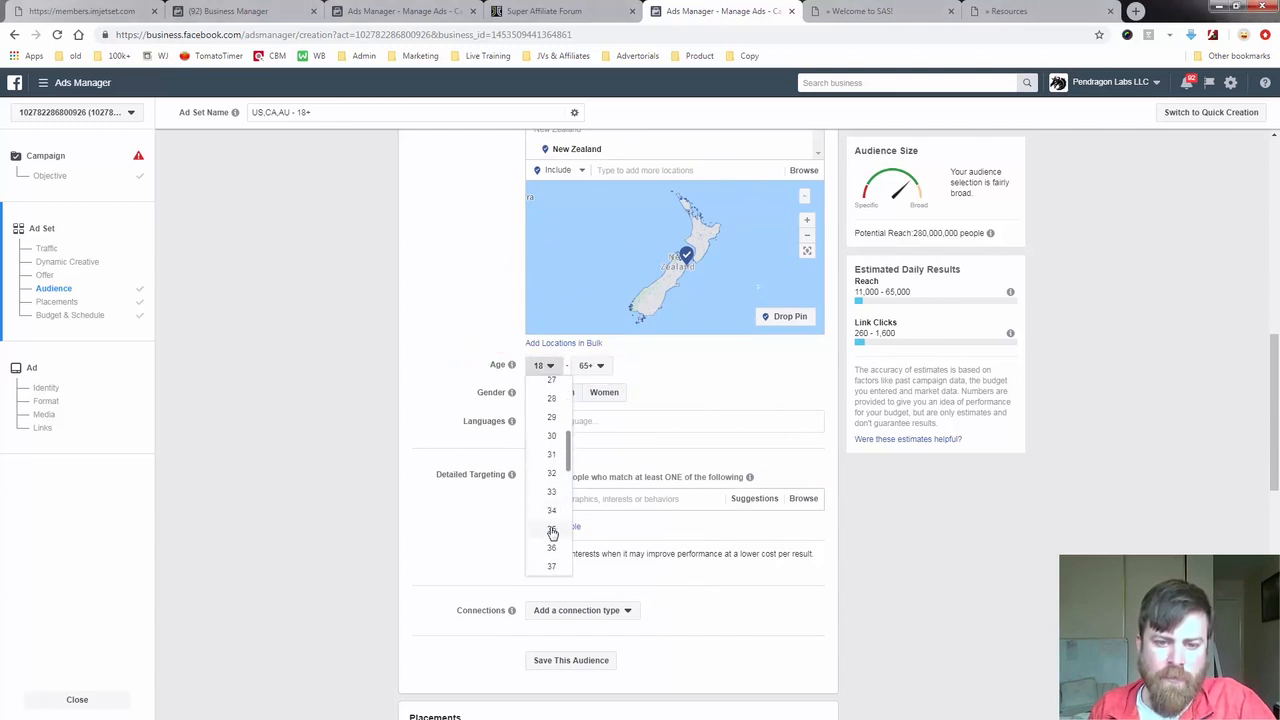
click(552, 531)
drag(510, 378, 566, 377)
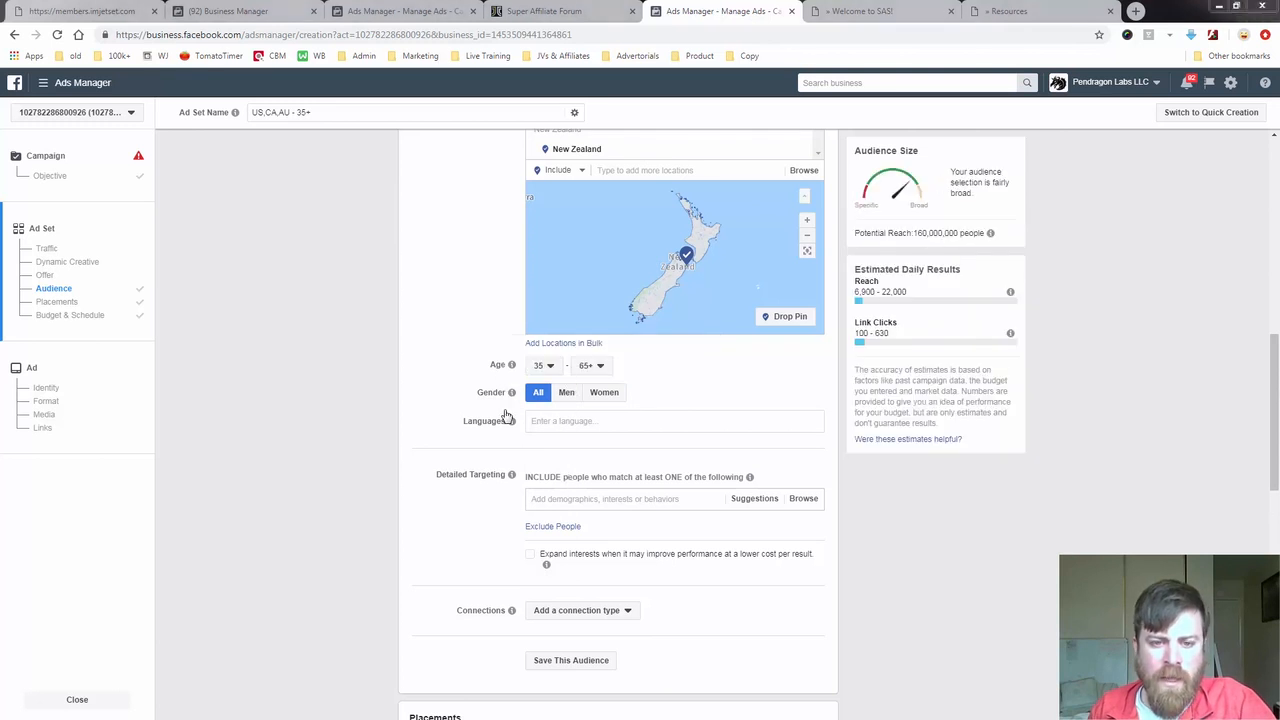
Restrict the audience's gender to Men and frame the Gender row in red
mouse_move(514, 408)
mouse_down()
mouse_move(623, 410)
mouse_move(580, 372)
mouse_move(557, 410)
mouse_up()
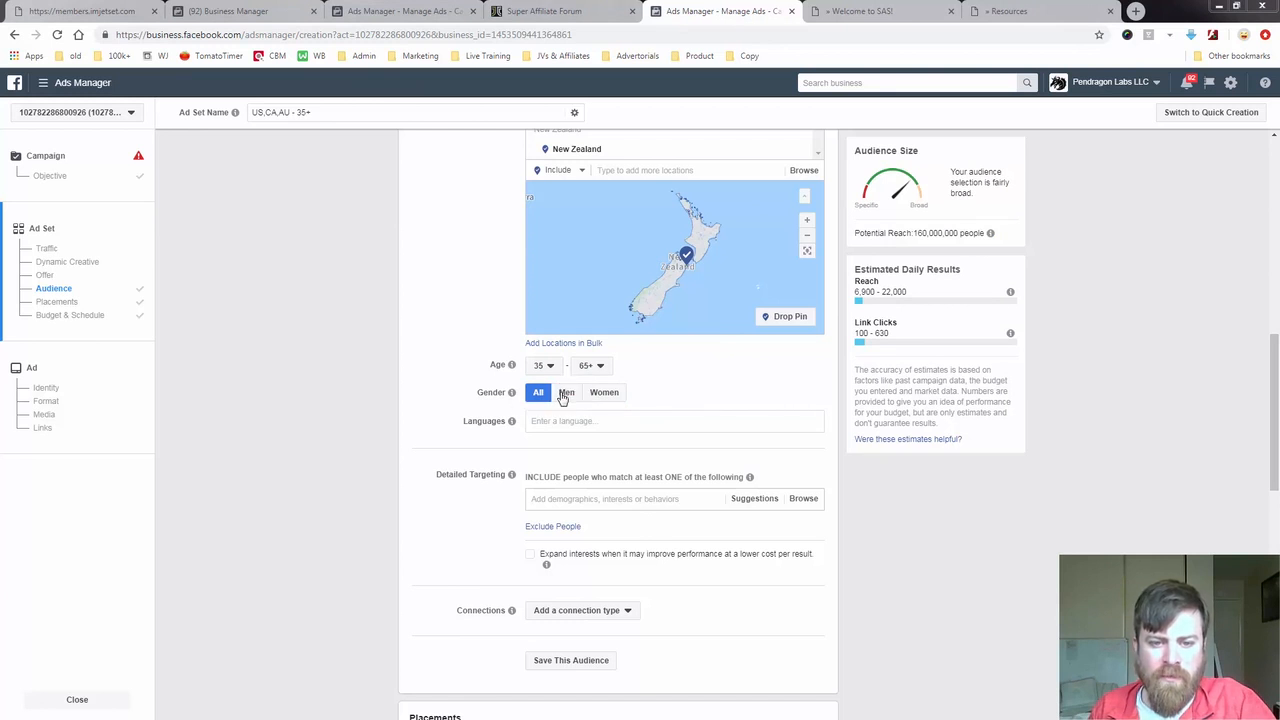
click(566, 392)
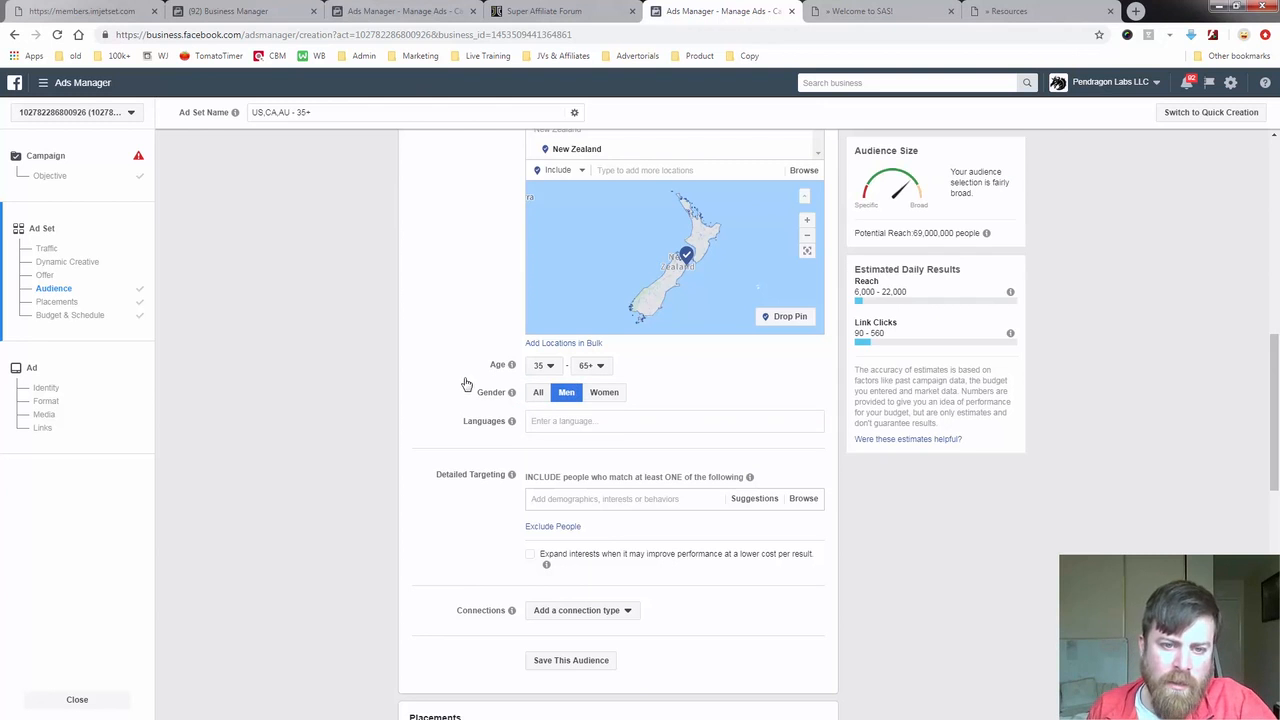
mouse_move(465, 378)
mouse_down()
mouse_move(577, 408)
mouse_move(639, 402)
mouse_move(622, 380)
mouse_move(458, 385)
mouse_up()
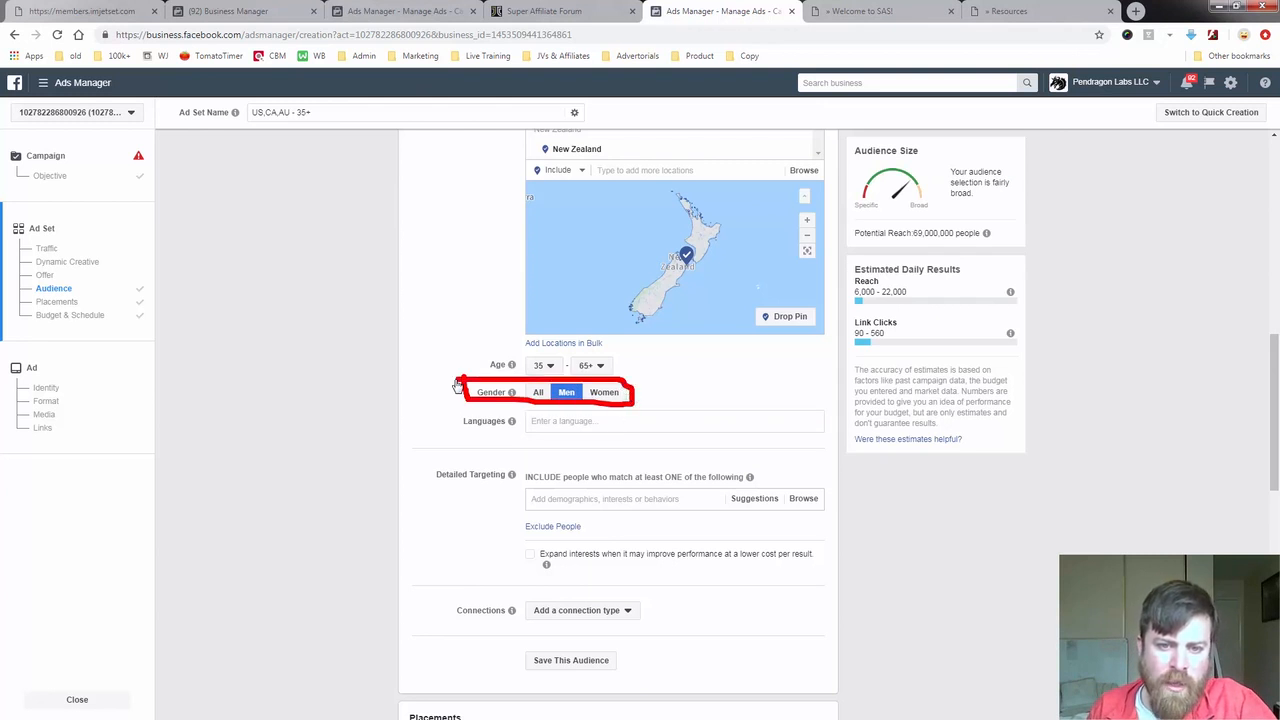
Search the audience languages for "english", mark the English (All) suggestion and add it as the language
click(605, 427)
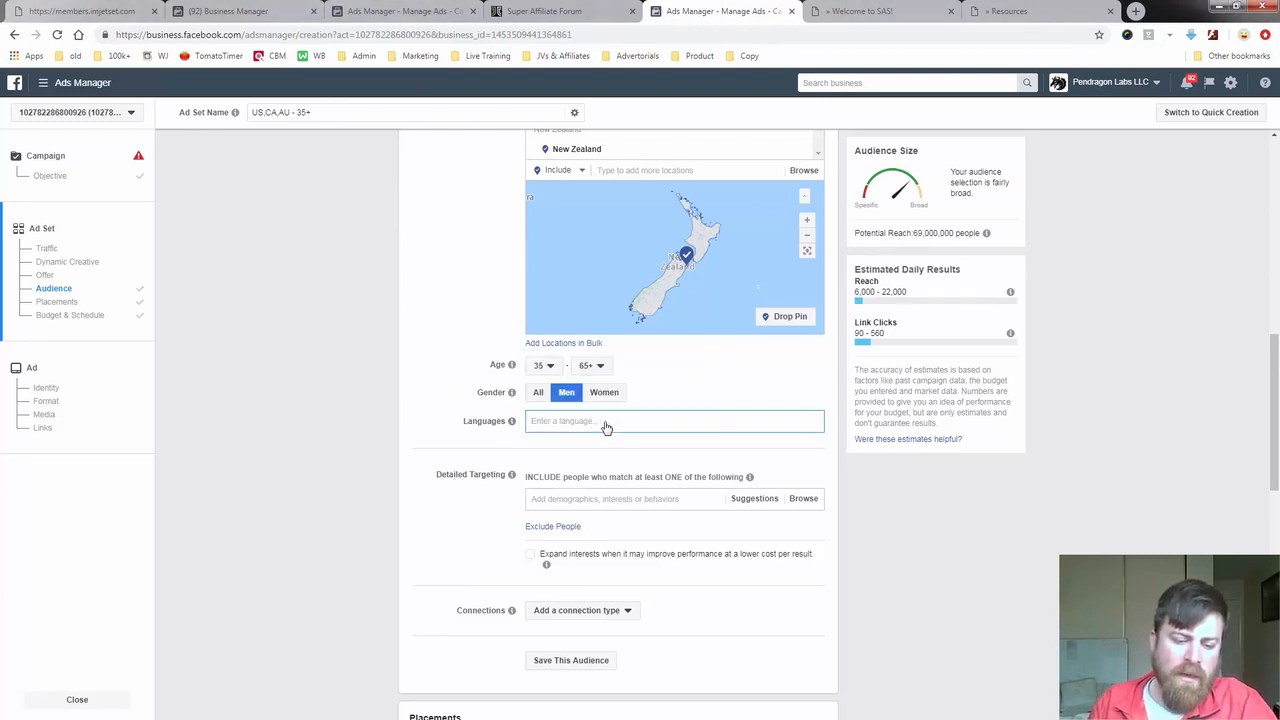
text(english)
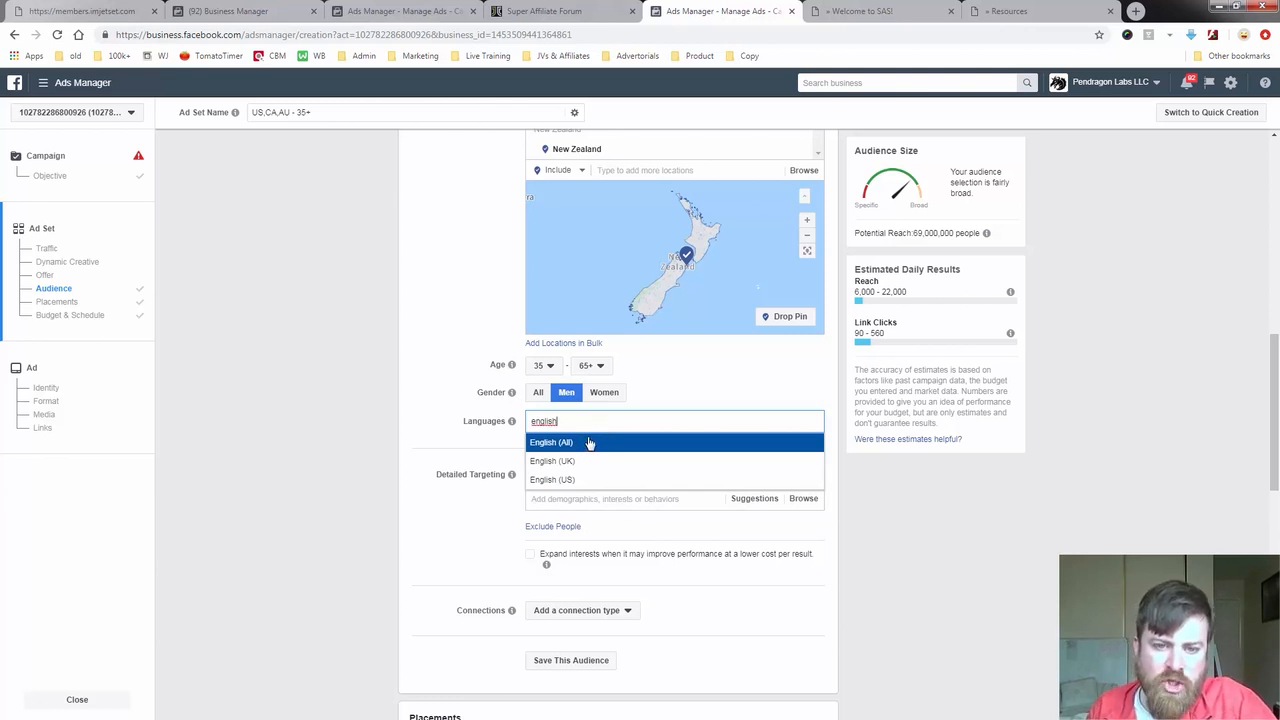
mouse_move(573, 437)
mouse_down()
mouse_move(517, 447)
mouse_move(589, 459)
mouse_move(576, 441)
mouse_up()
key(Escape)
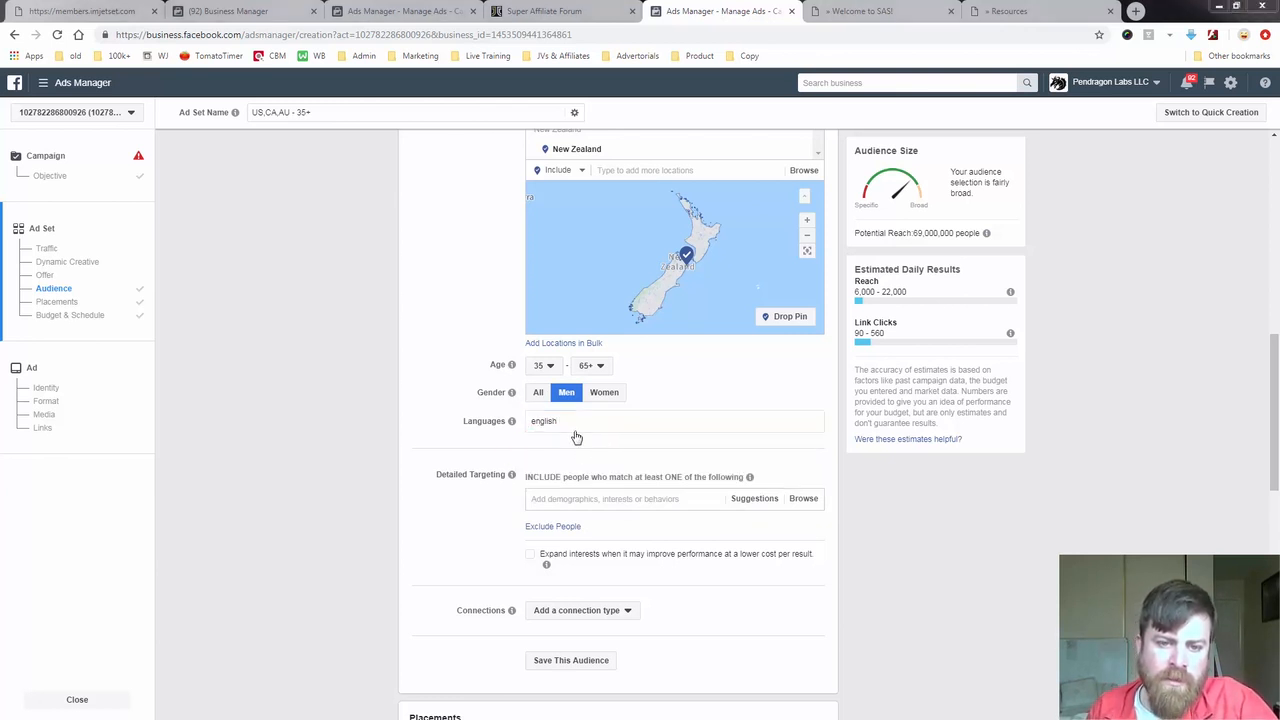
click(576, 437)
click(576, 442)
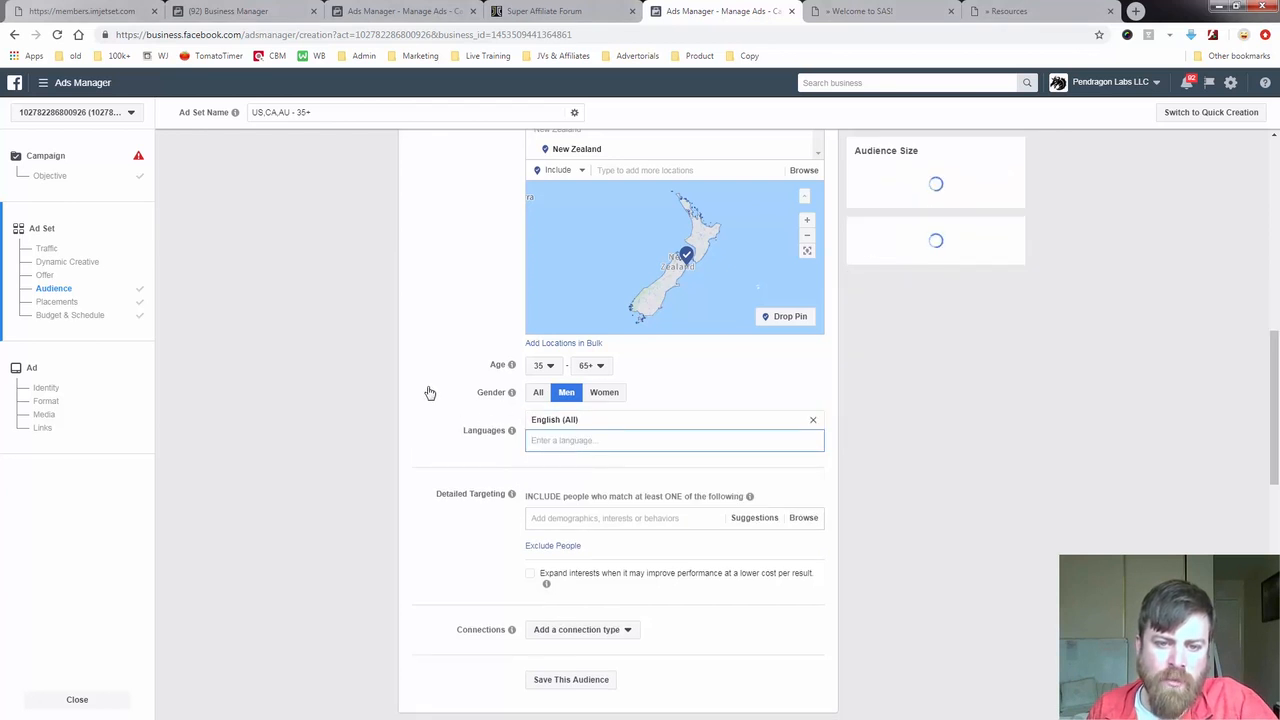
Add the Small business owners behavior to Detailed Targeting, first framing its name and category in red with arrows pointing at the Behaviors label
scroll(430, 393, down, 2)
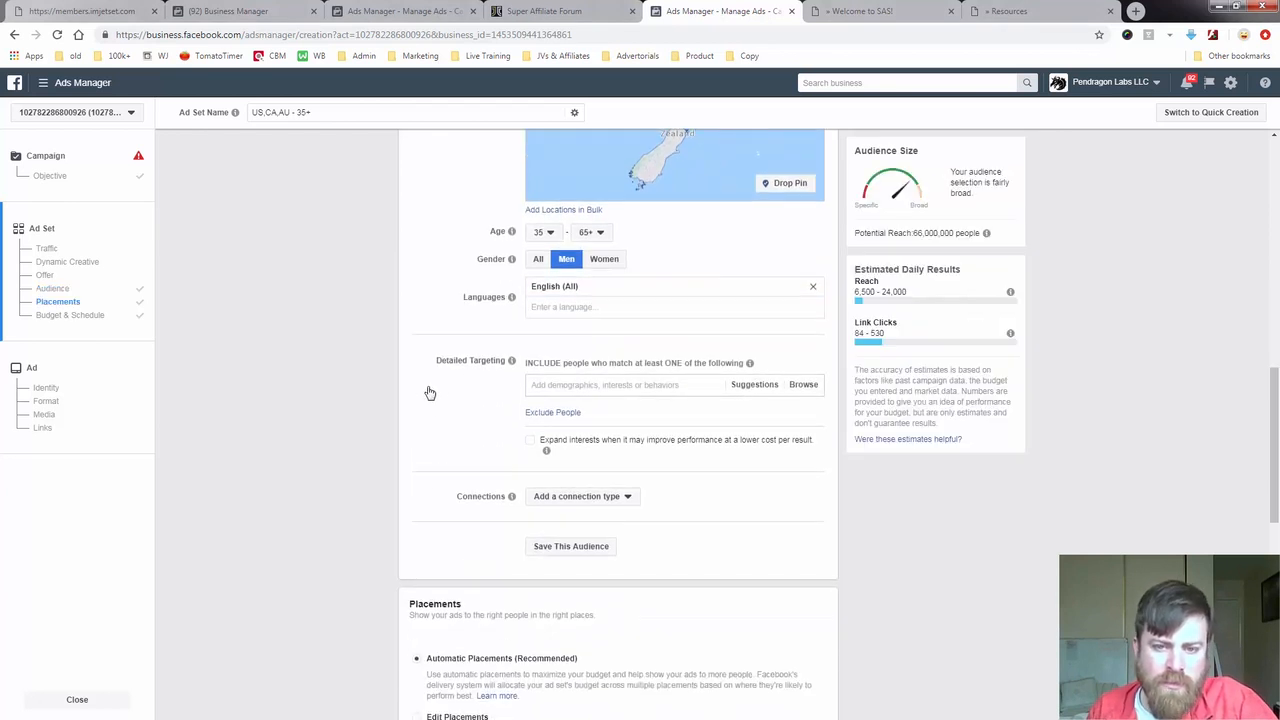
click(598, 393)
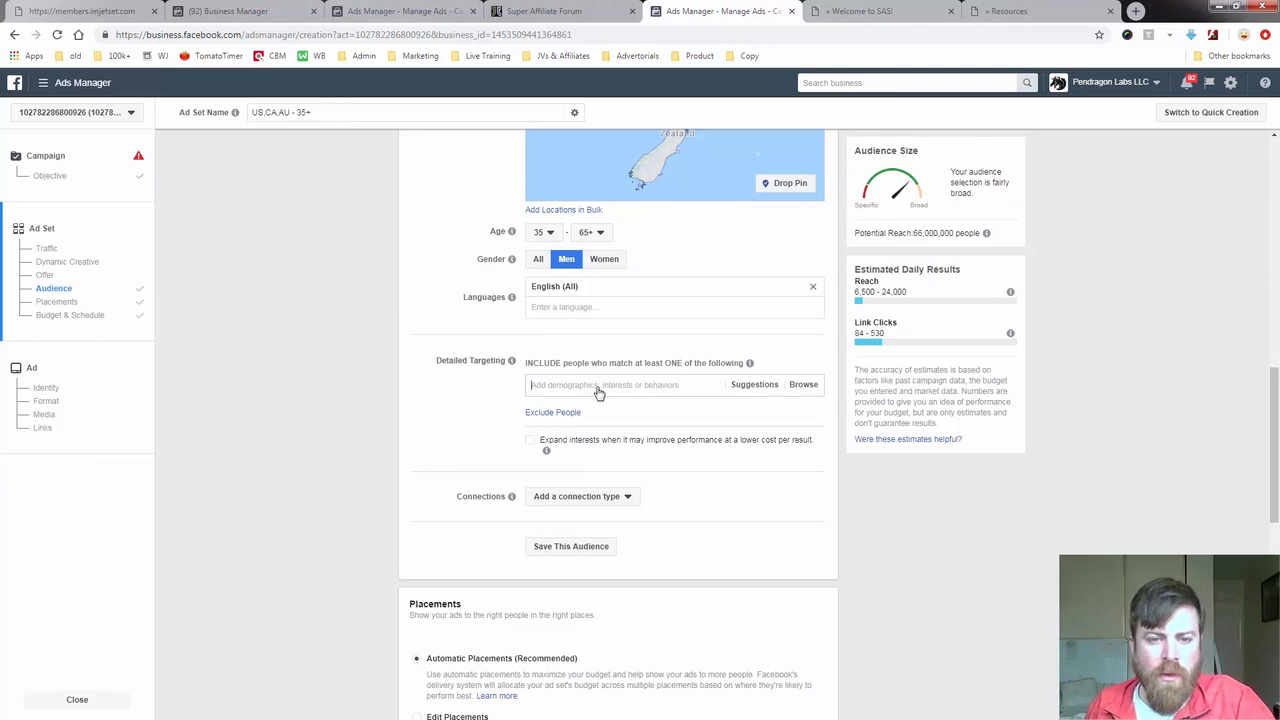
mouse_move(428, 342)
mouse_down()
mouse_move(418, 420)
mouse_move(704, 462)
mouse_move(800, 460)
mouse_move(842, 408)
mouse_move(660, 342)
mouse_move(418, 355)
mouse_up()
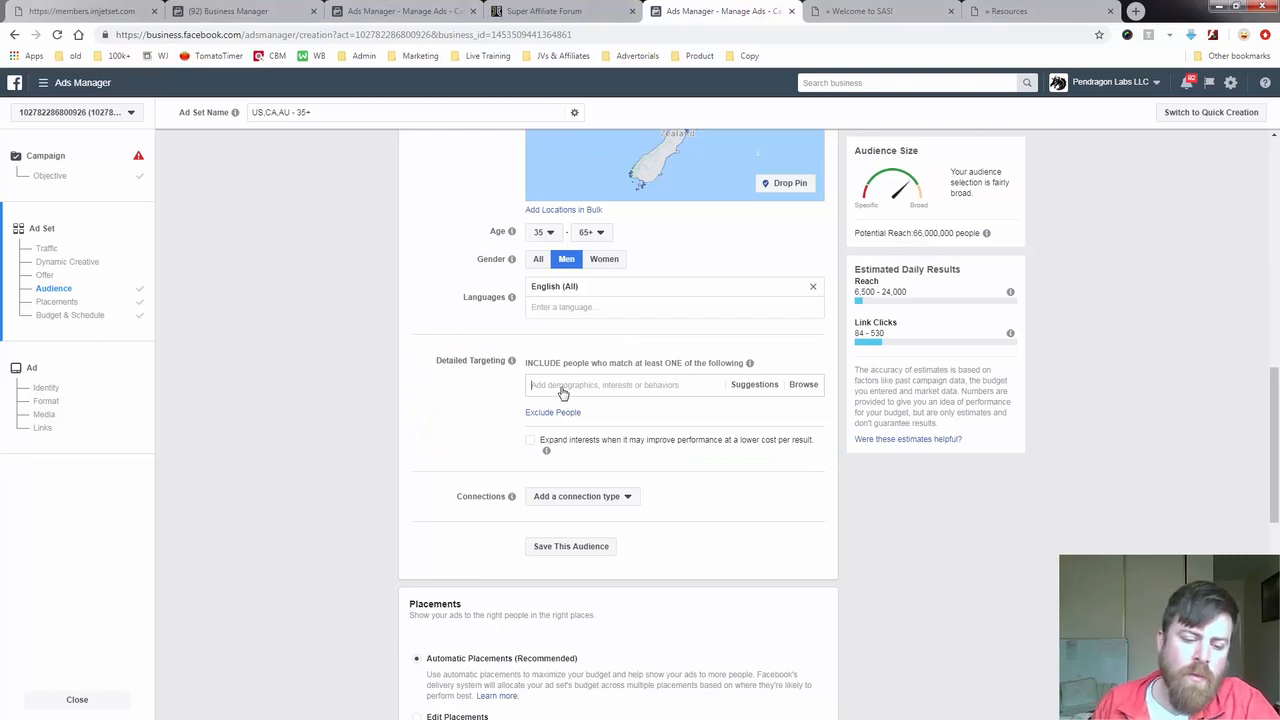
text(small business owners)
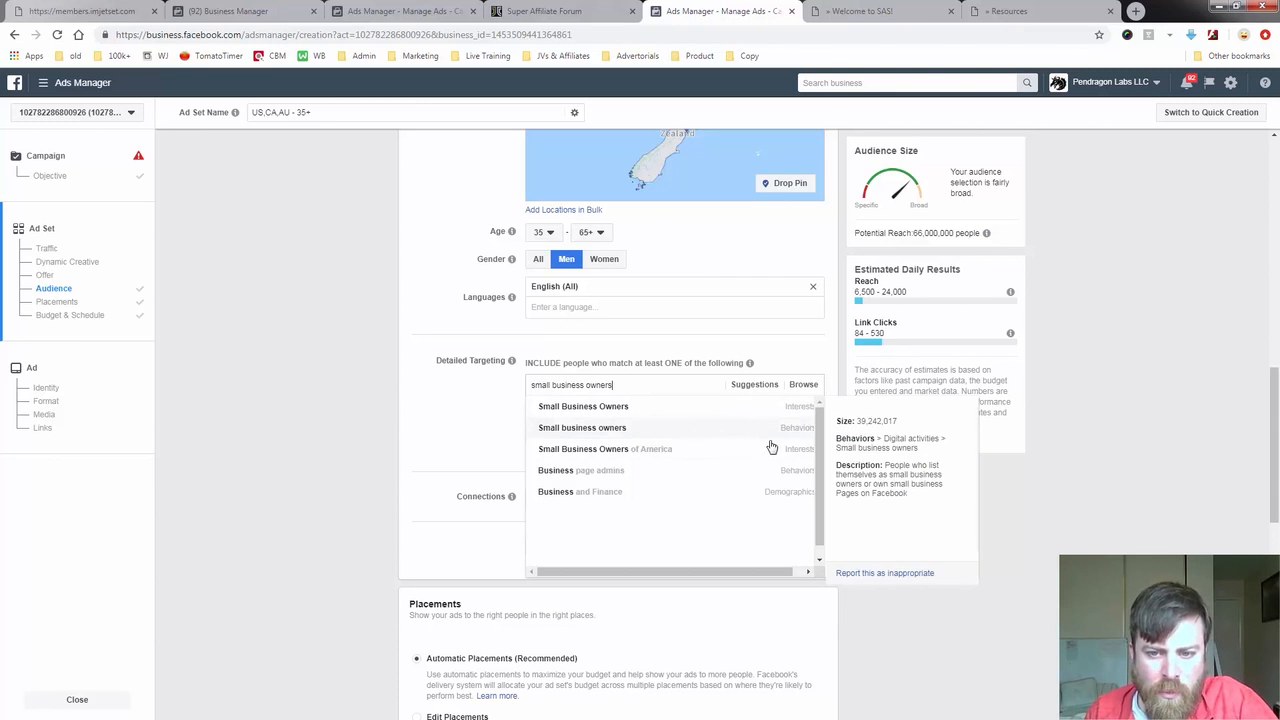
mouse_move(768, 446)
mouse_down()
mouse_move(834, 442)
mouse_move(830, 424)
mouse_move(768, 432)
mouse_move(761, 457)
mouse_up()
mouse_move(540, 438)
mouse_down()
mouse_move(652, 428)
mouse_move(540, 421)
mouse_move(533, 445)
mouse_up()
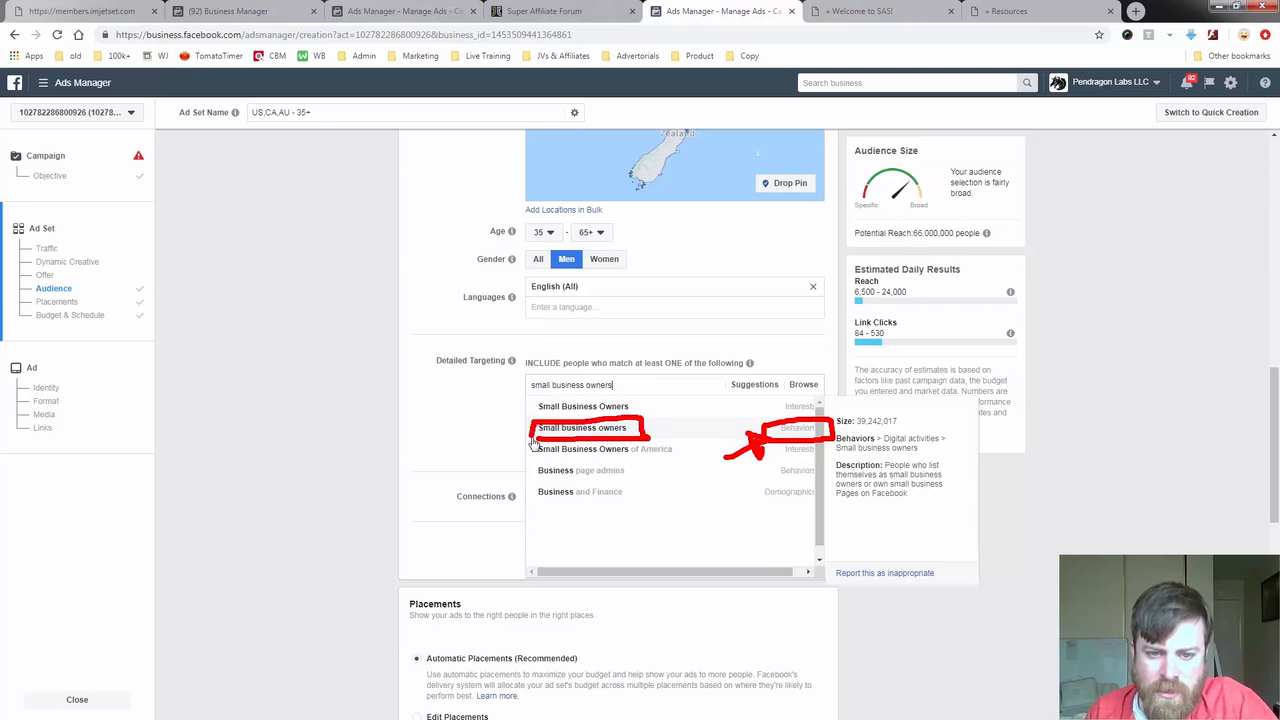
drag(703, 390, 762, 428)
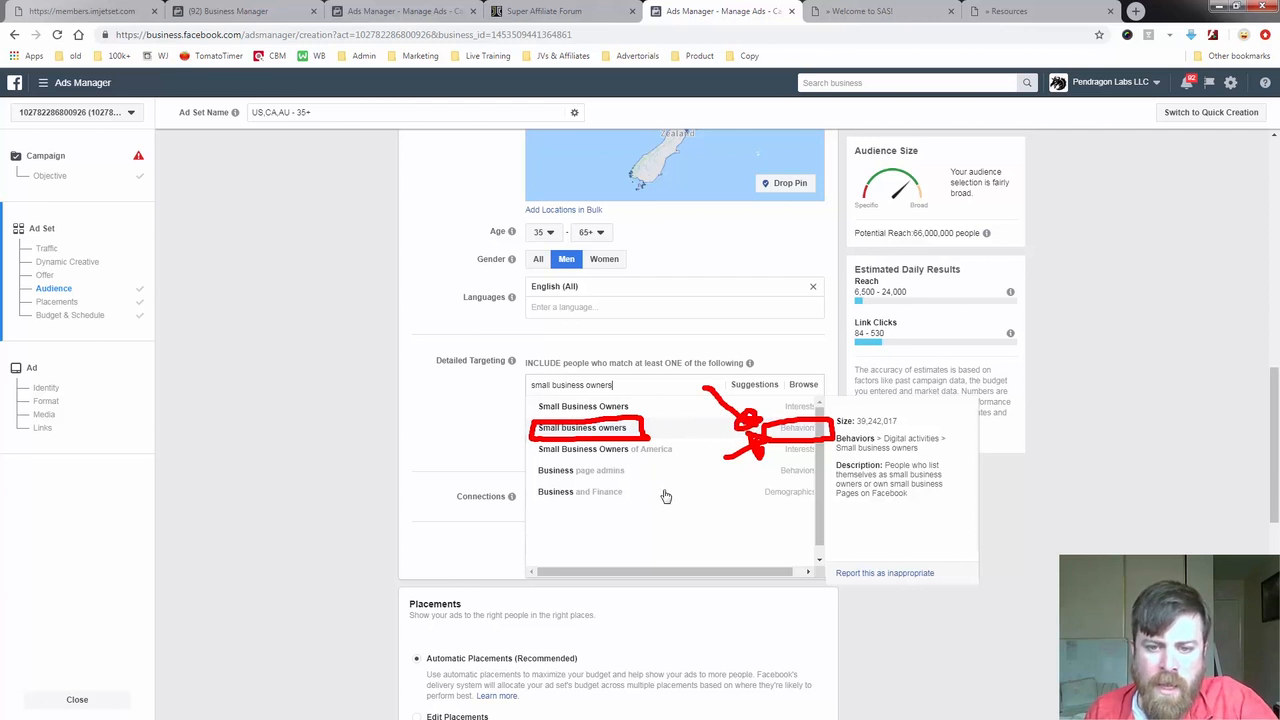
key(Escape)
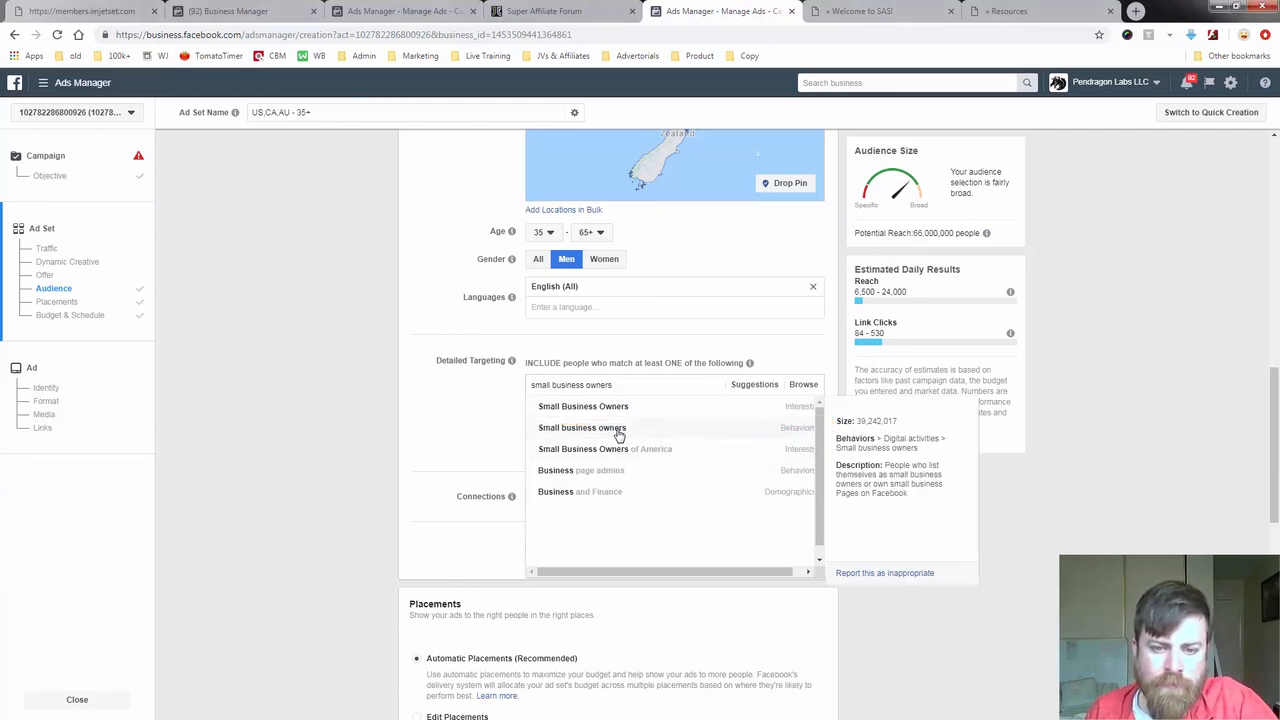
click(618, 432)
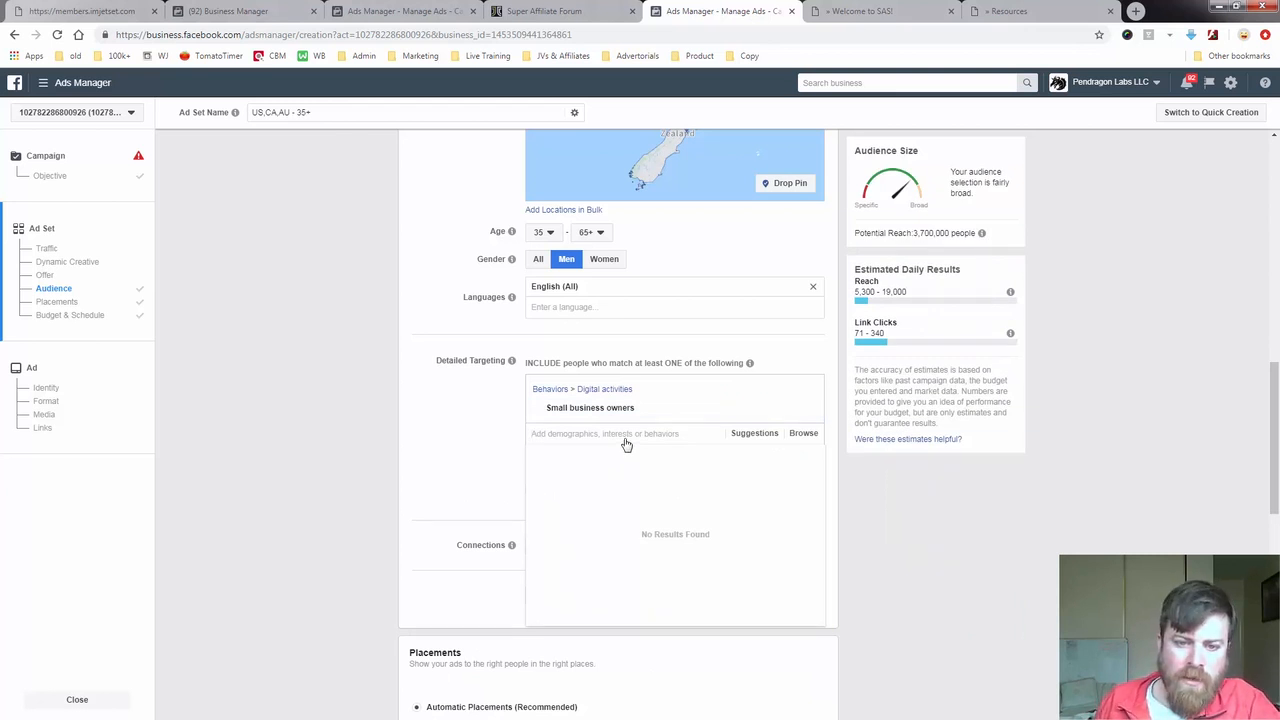
Search Detailed Targeting for "business page", mark the Business page admins behavior in red and add it after clearing the marks
text(business page)
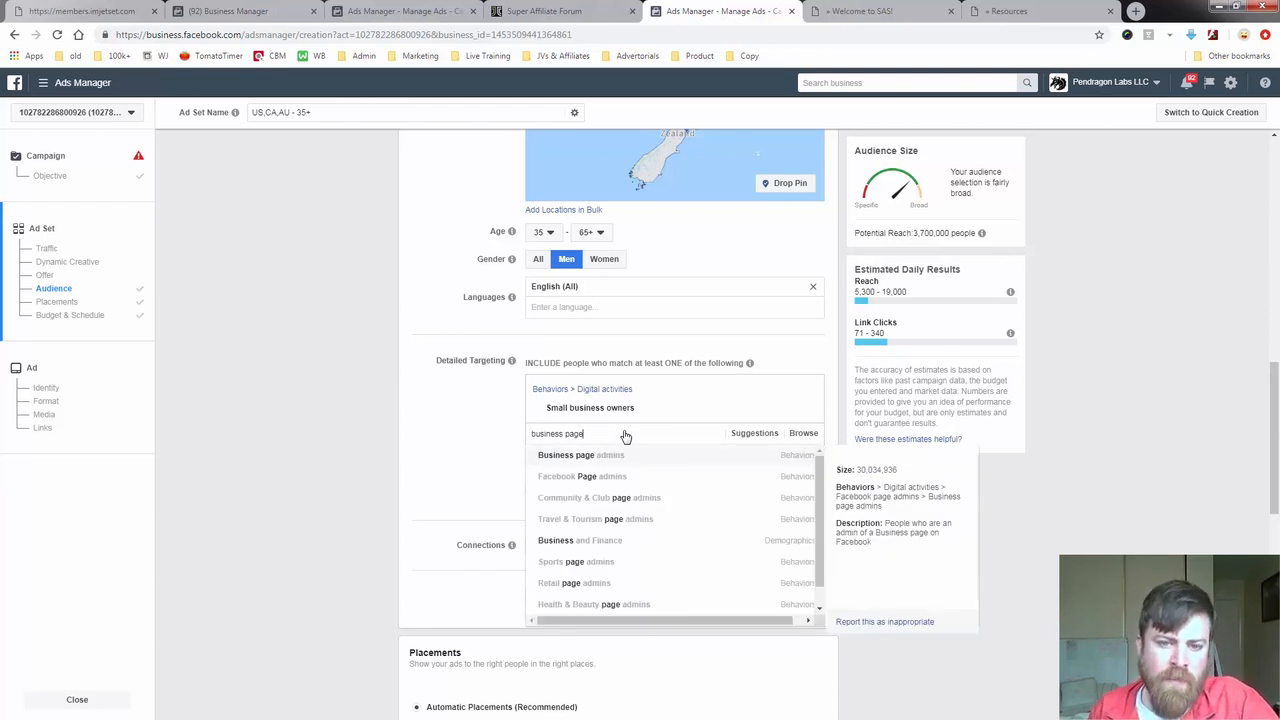
mouse_move(531, 441)
mouse_down()
mouse_move(597, 449)
mouse_move(632, 470)
mouse_move(545, 447)
mouse_move(528, 452)
mouse_move(532, 478)
mouse_move(634, 462)
mouse_up()
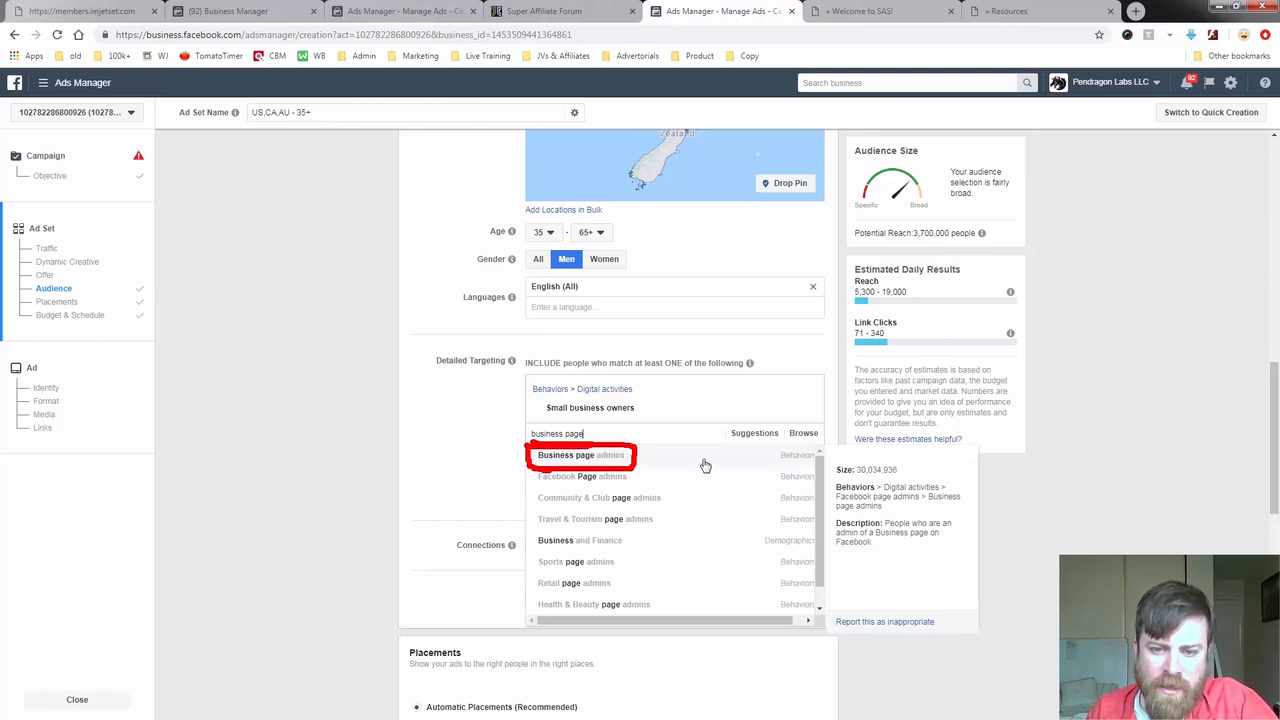
drag(738, 459, 781, 460)
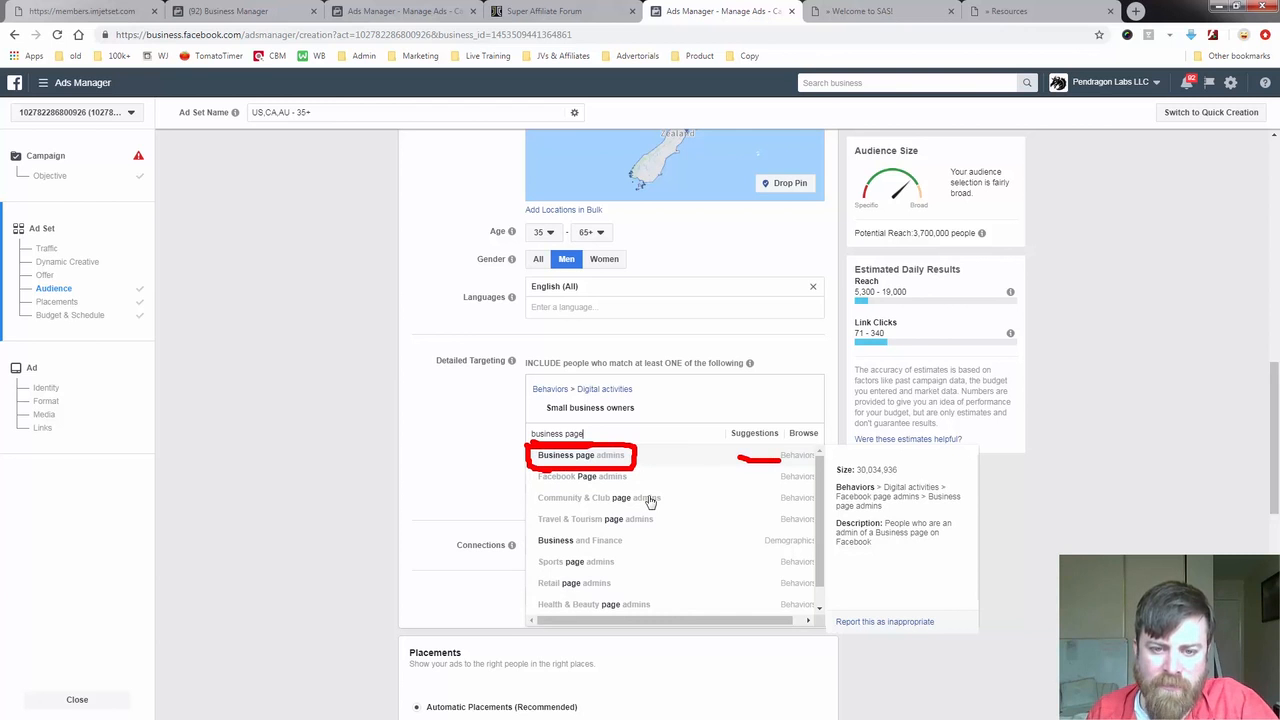
mouse_move(686, 421)
mouse_down()
mouse_move(651, 440)
mouse_move(659, 447)
mouse_up()
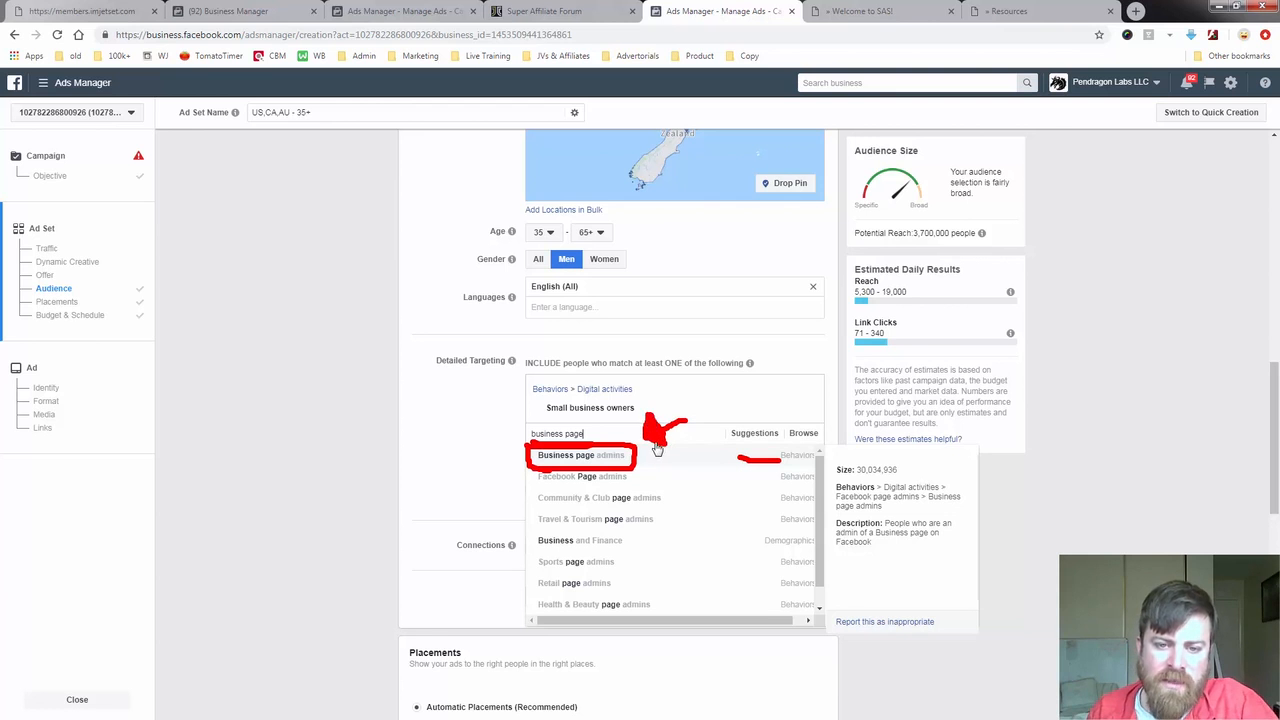
key(Escape)
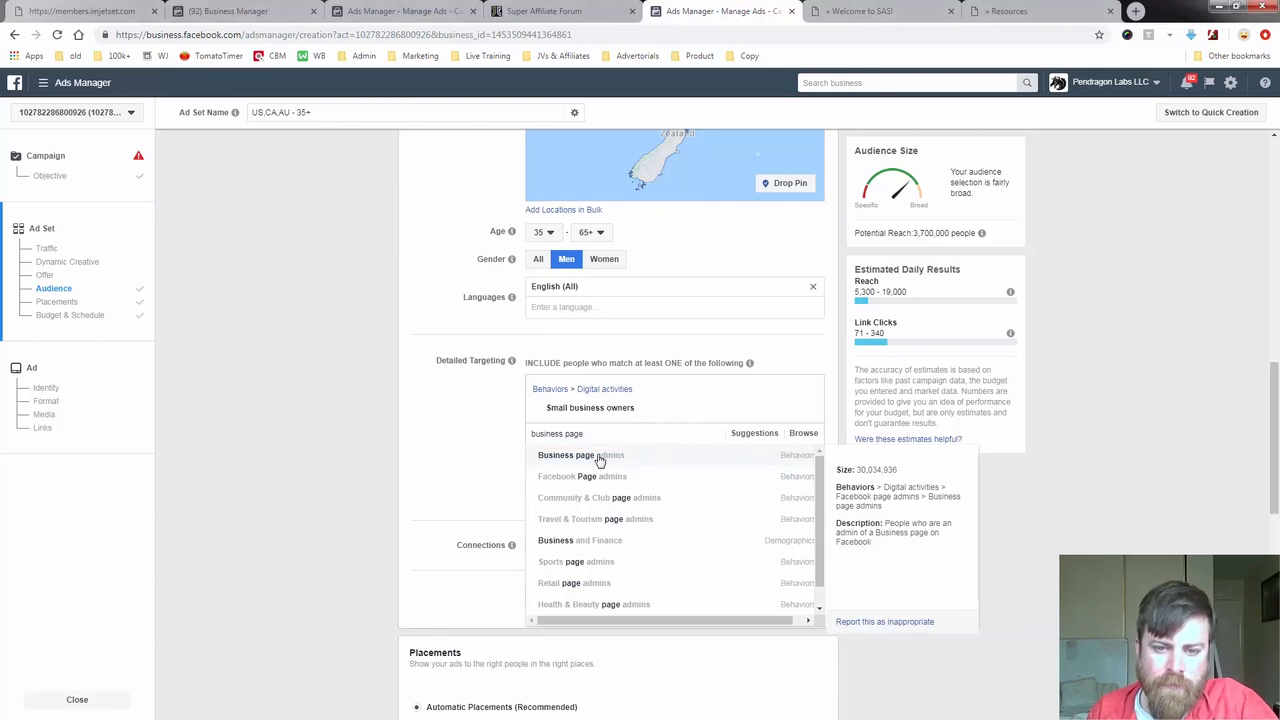
click(600, 459)
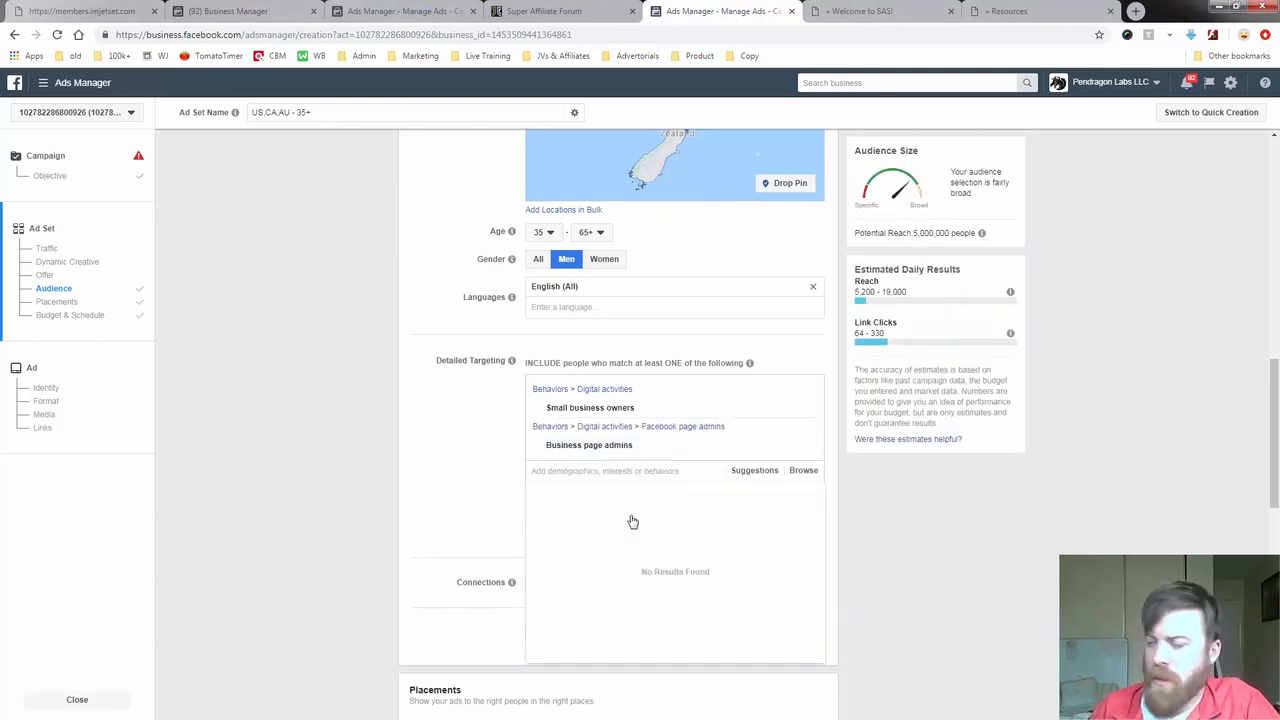
Search Detailed Targeting for "community and club", frame the Community & Club page admins behavior in red and add it
click(615, 477)
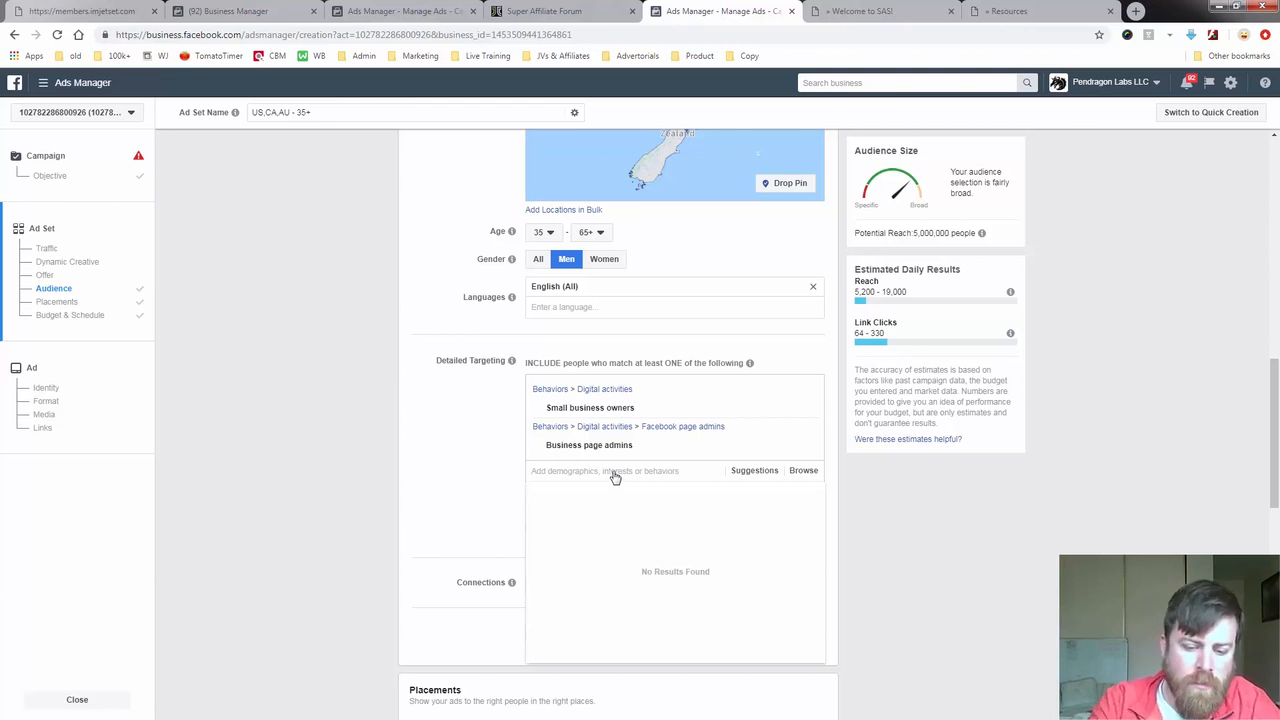
text(con)
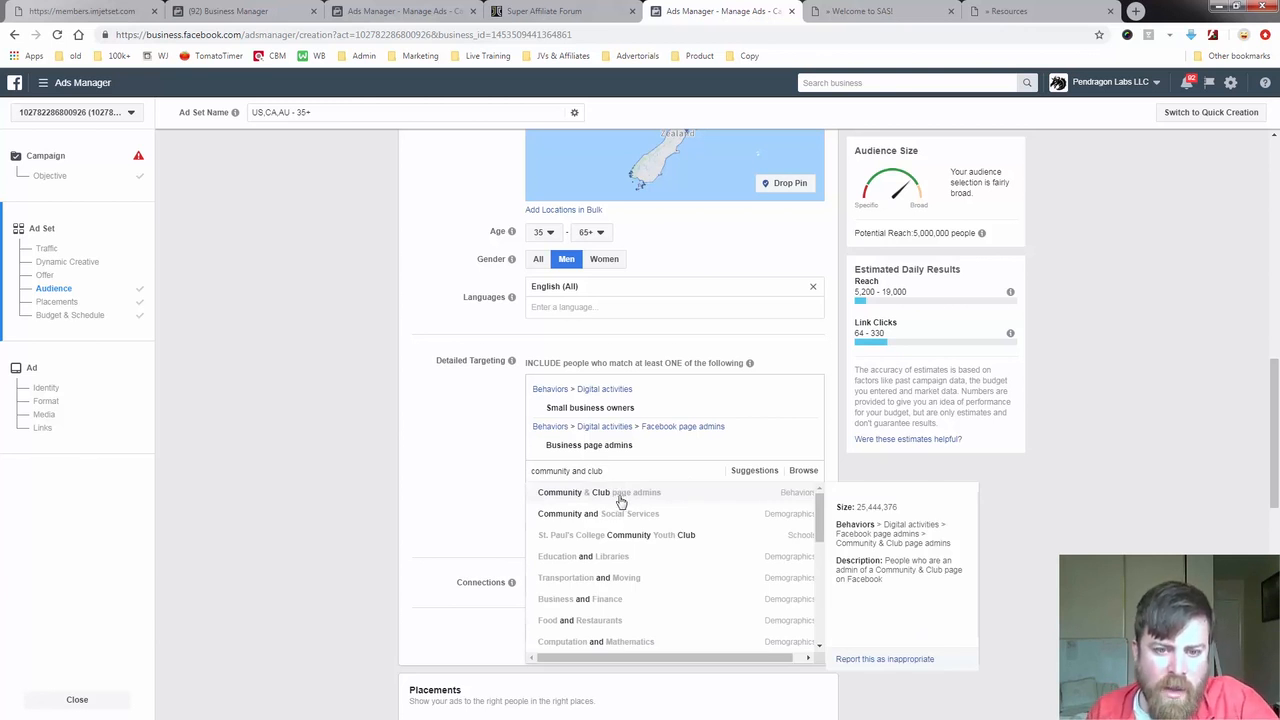
mouse_move(532, 508)
mouse_down()
mouse_move(664, 506)
mouse_move(614, 478)
mouse_move(536, 490)
mouse_up()
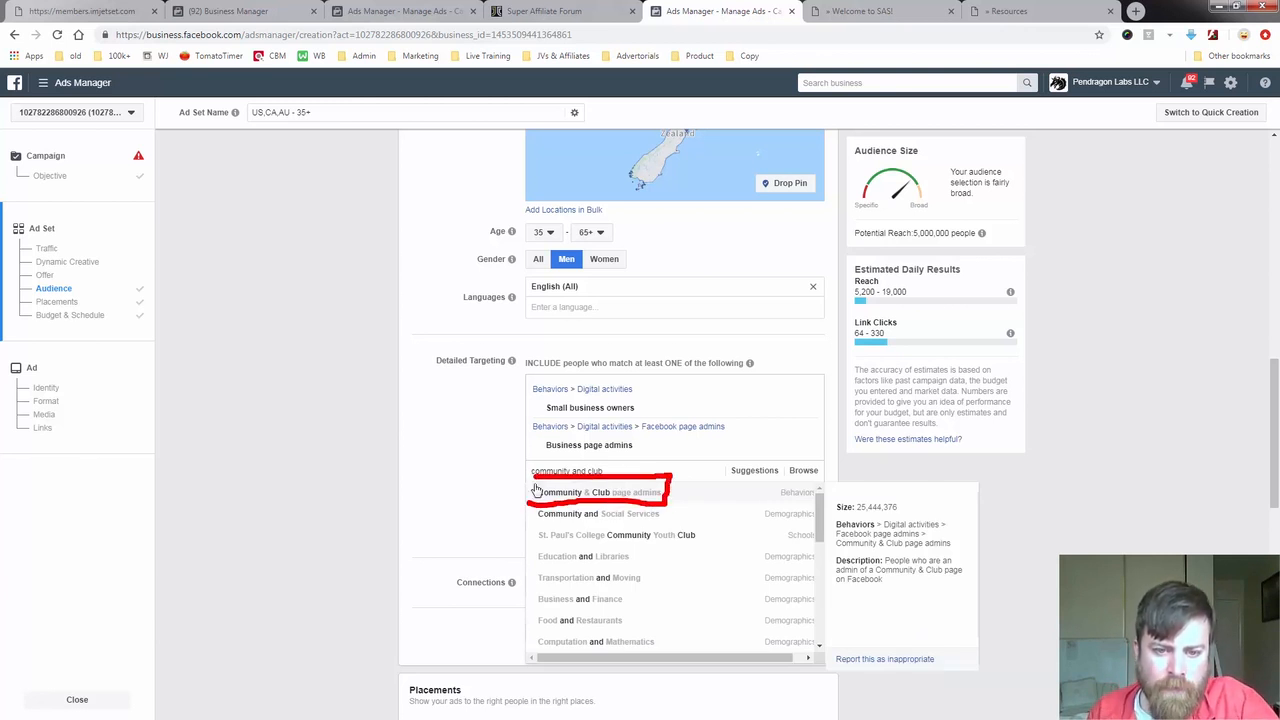
click(612, 496)
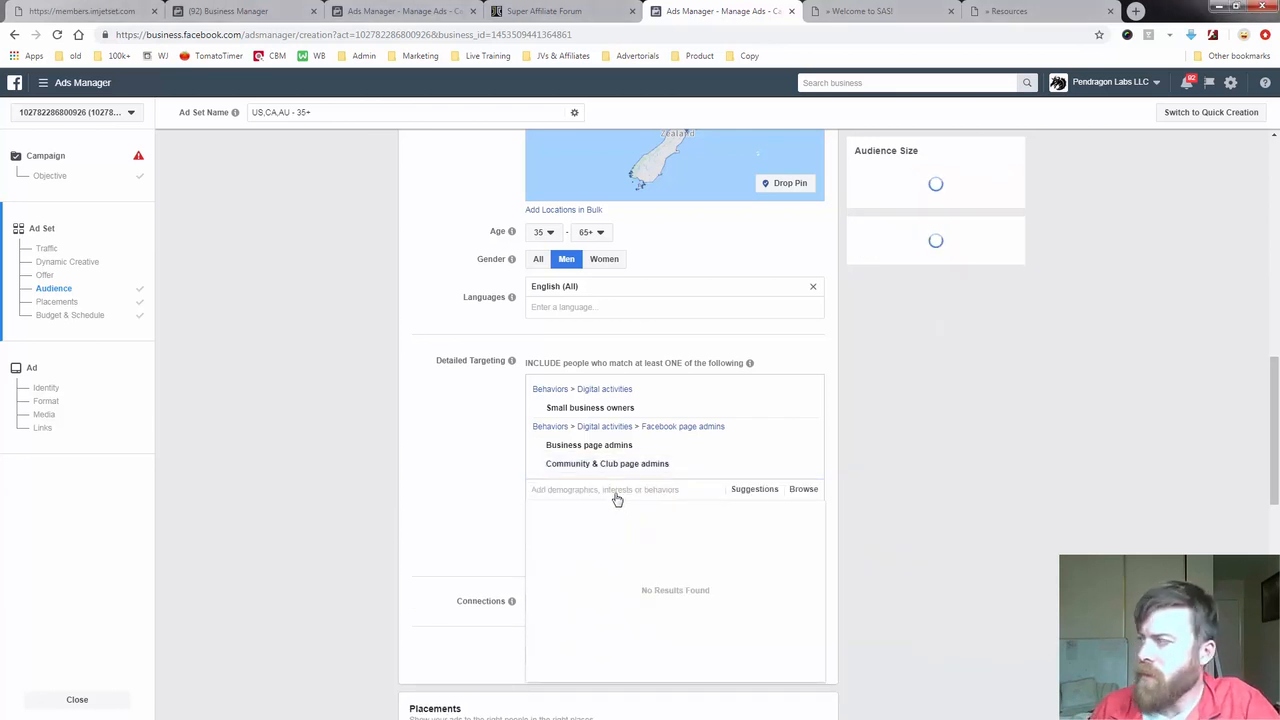
Search Detailed Targeting for "new parents", mark New parents (0-12 months) and its Demographics category in red, and add it
text(new parents)
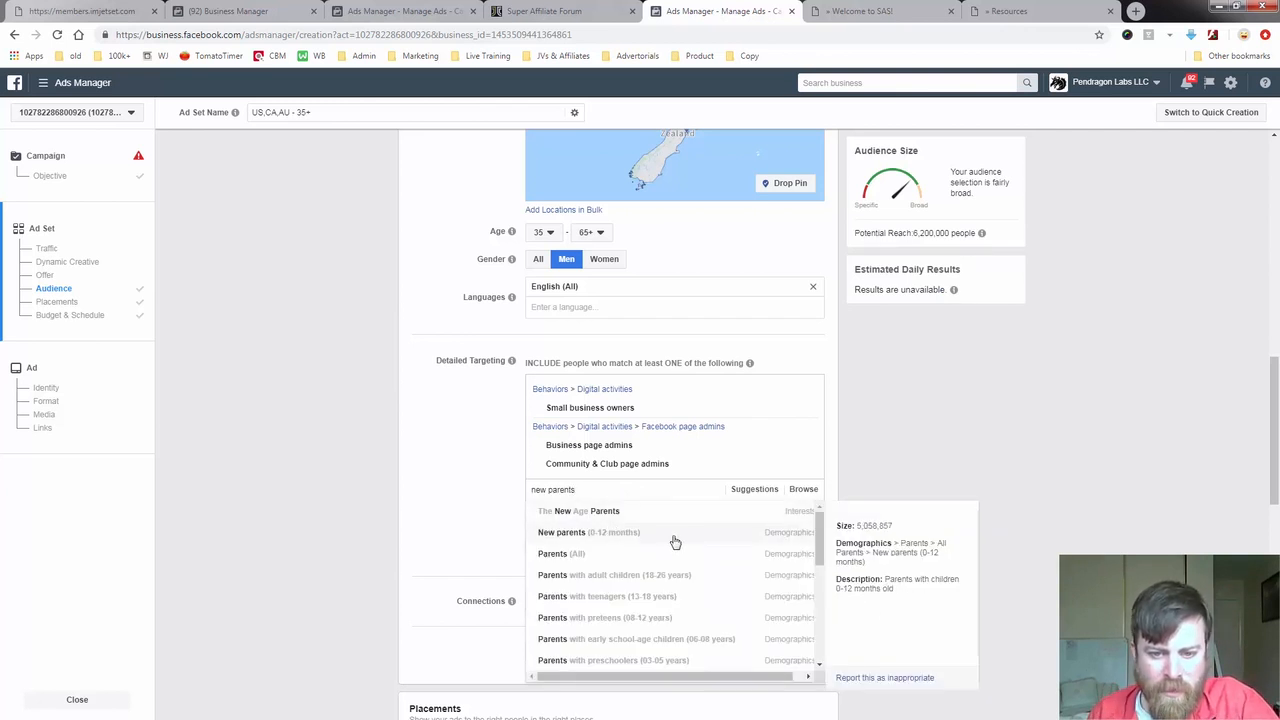
mouse_move(664, 529)
mouse_down()
mouse_move(568, 519)
mouse_move(528, 548)
mouse_move(590, 556)
mouse_move(660, 529)
mouse_move(766, 537)
mouse_move(757, 531)
mouse_up()
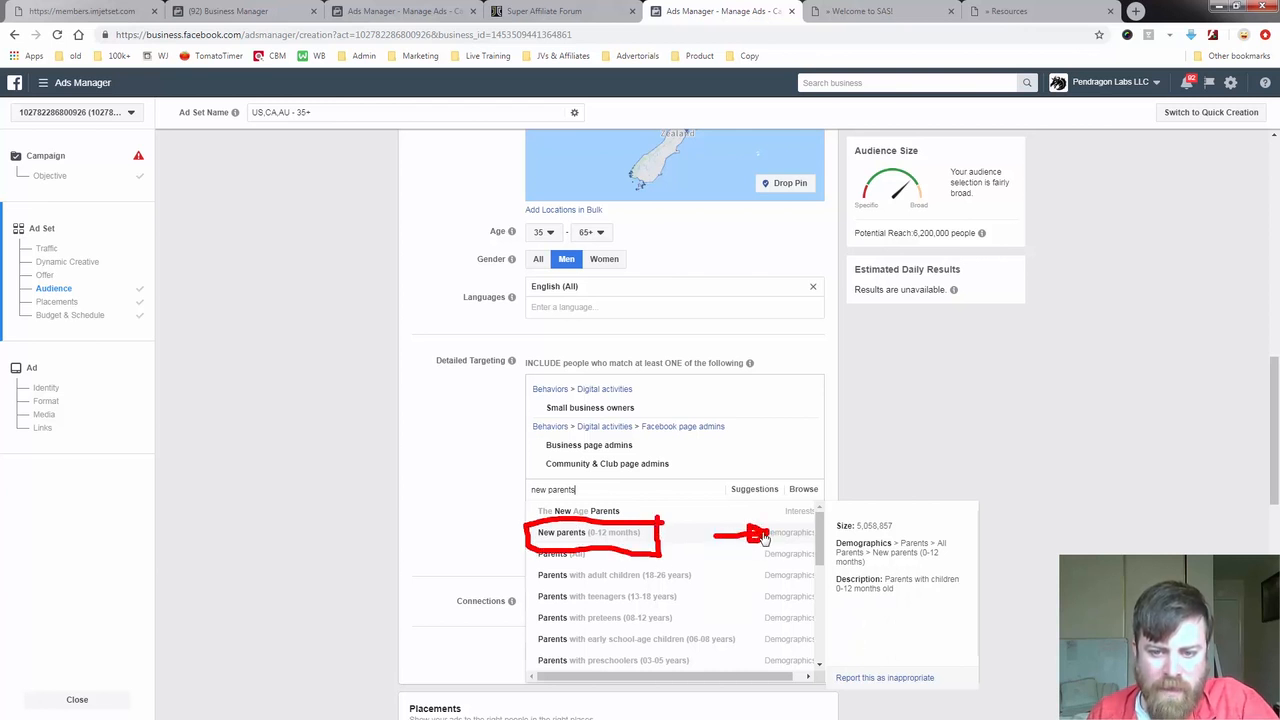
click(601, 535)
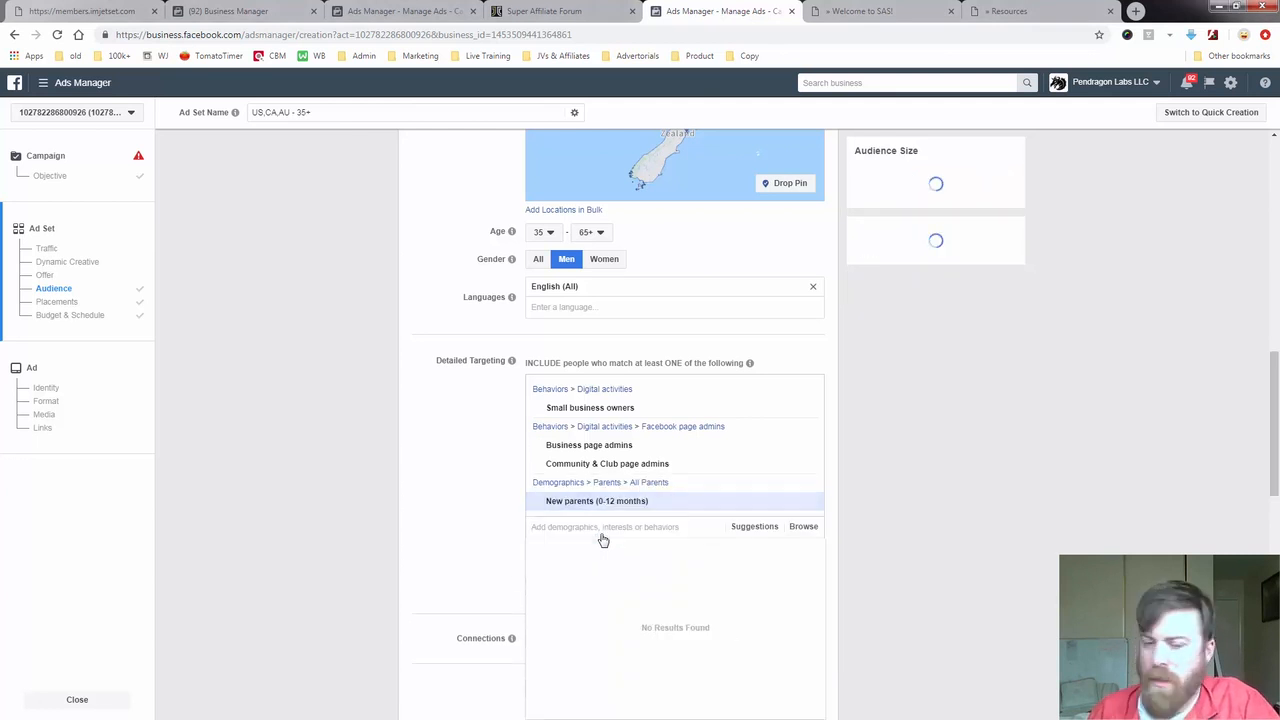
Search Detailed Targeting for "affiliate mar", mark the Affiliate marketing interest and its category in red, and add it after clearing the marks
text(aff)
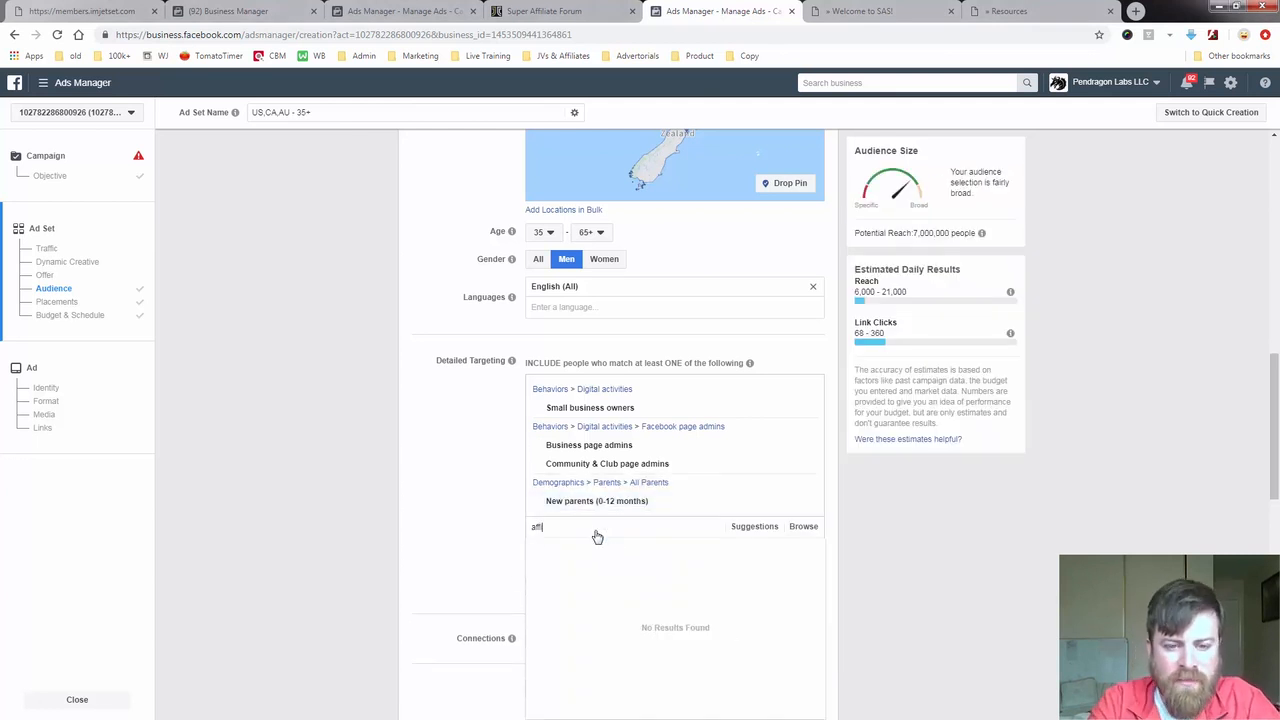
text(iliate mar)
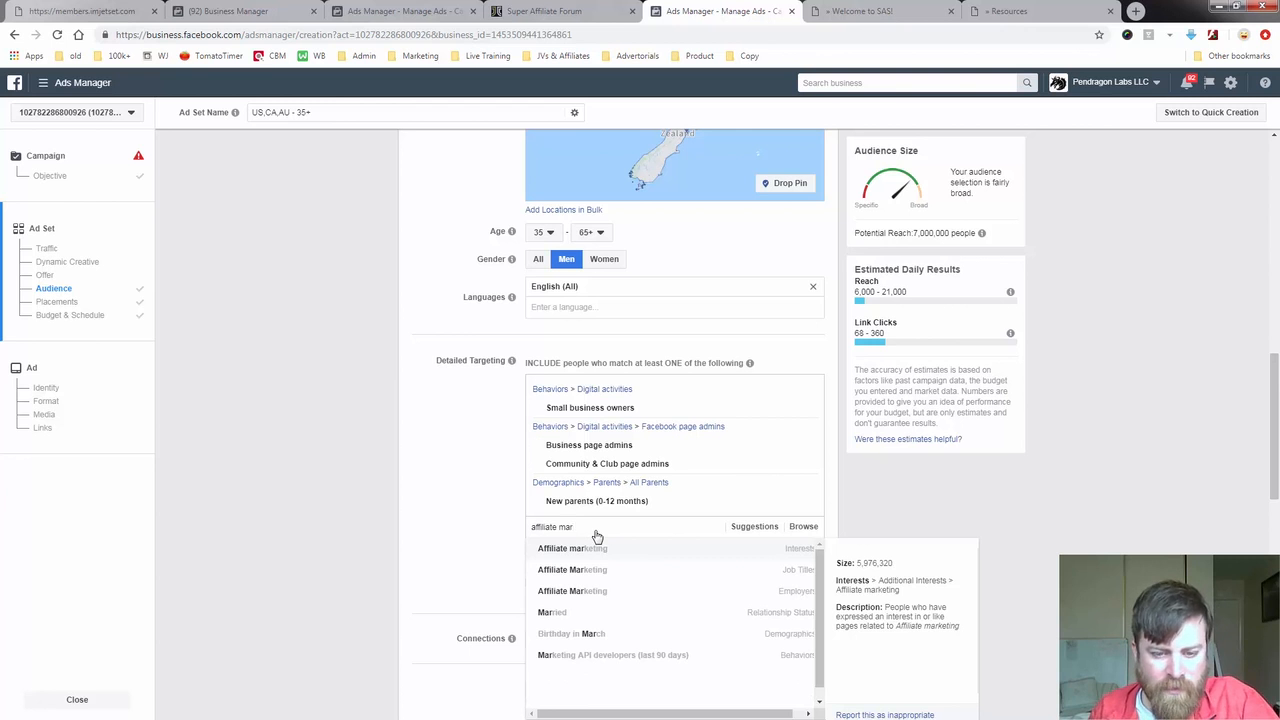
mouse_move(608, 549)
mouse_down()
mouse_move(520, 566)
mouse_move(634, 548)
mouse_move(612, 537)
mouse_up()
drag(665, 552, 763, 553)
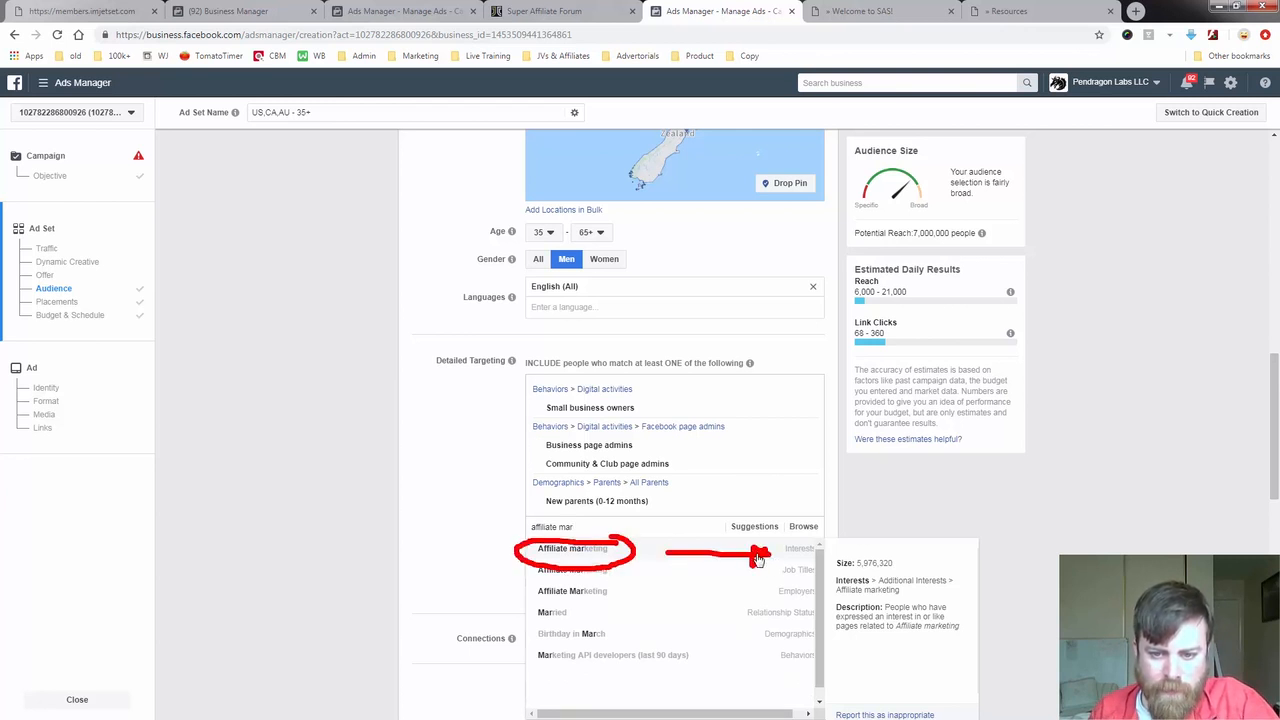
key(Escape)
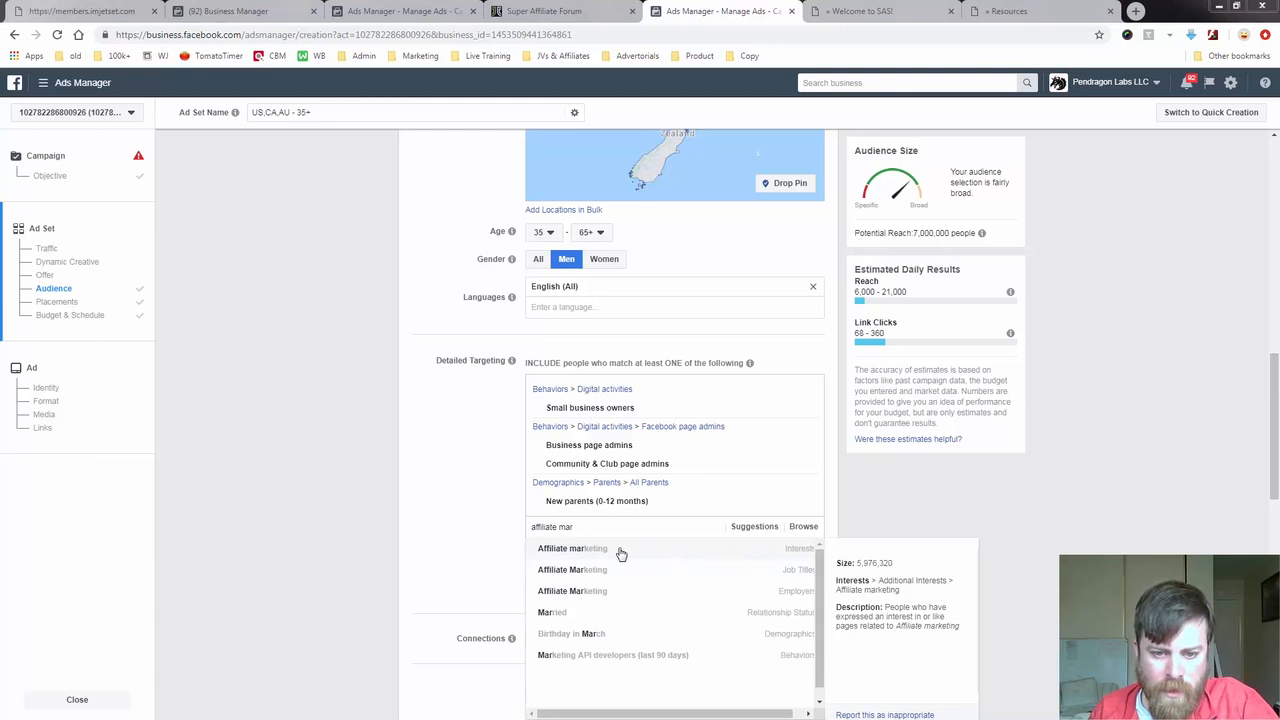
click(620, 552)
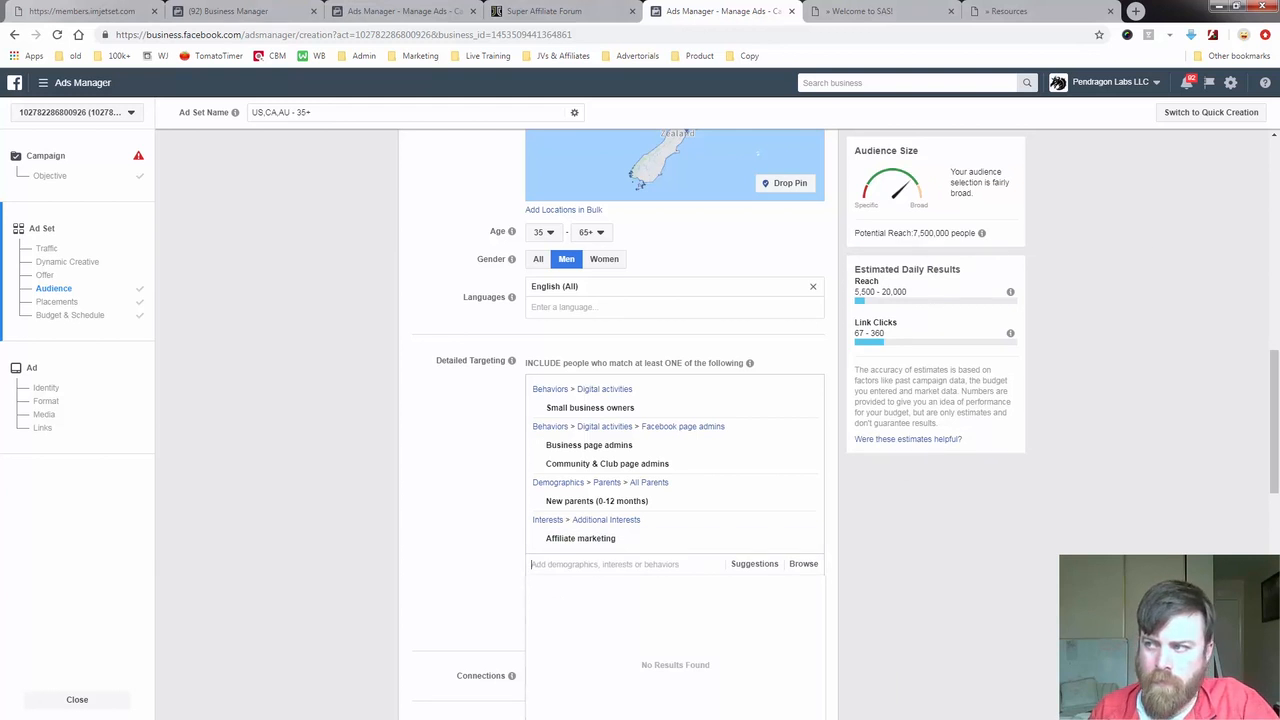
click(1029, 489)
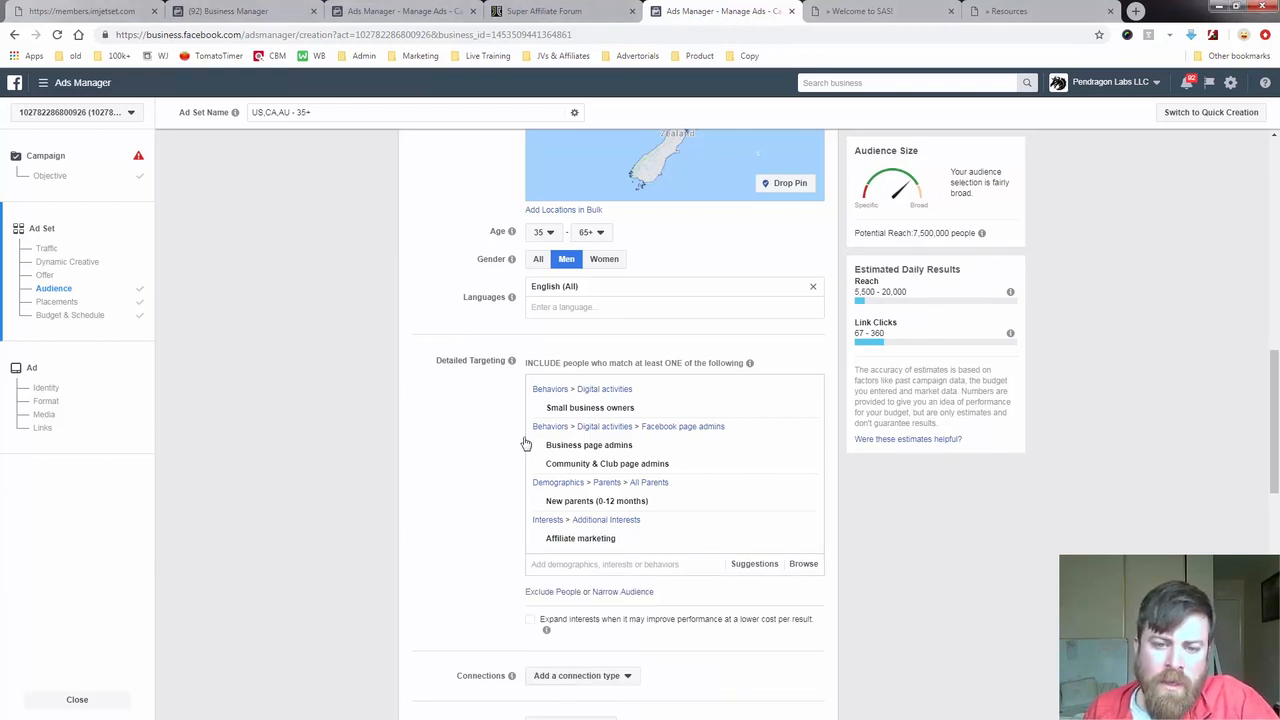
Frame the whole list of included targeting entries in red with arrows from both sides, and clear the marks
mouse_move(506, 377)
mouse_down()
mouse_move(501, 568)
mouse_move(748, 542)
mouse_move(752, 390)
mouse_move(500, 385)
mouse_up()
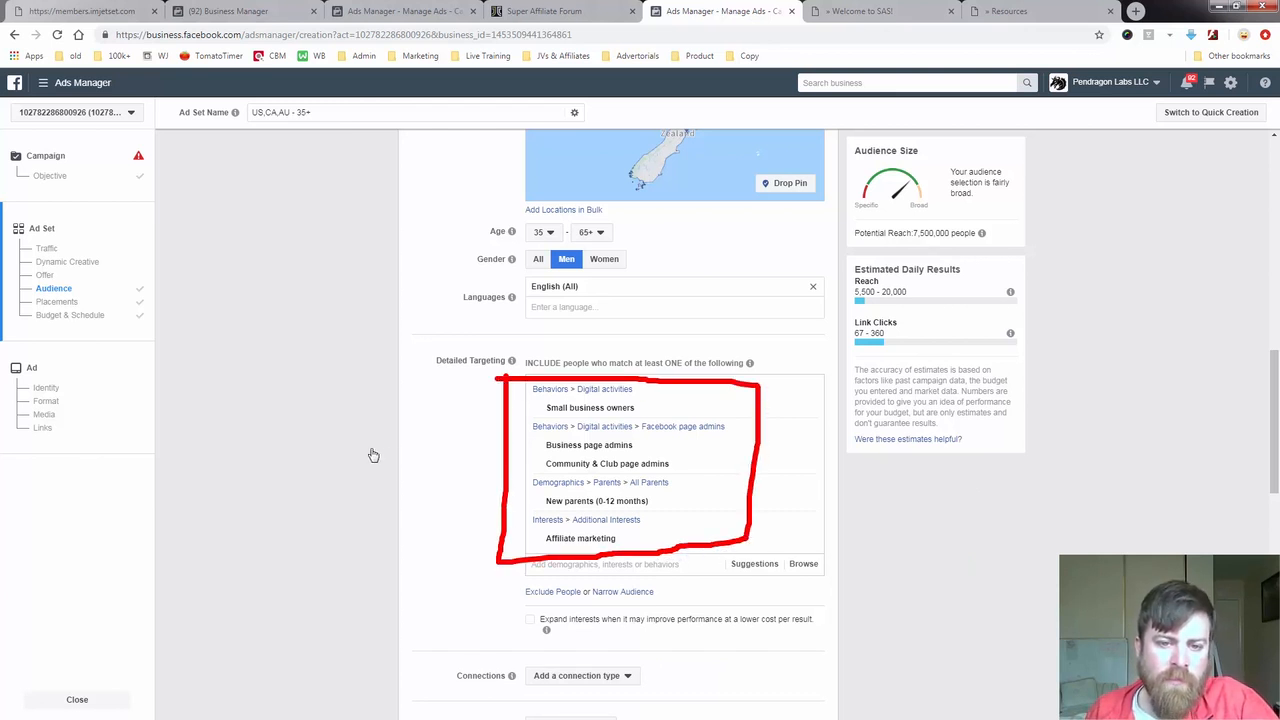
mouse_move(373, 455)
mouse_down()
mouse_move(482, 450)
mouse_move(470, 468)
mouse_move(477, 456)
mouse_up()
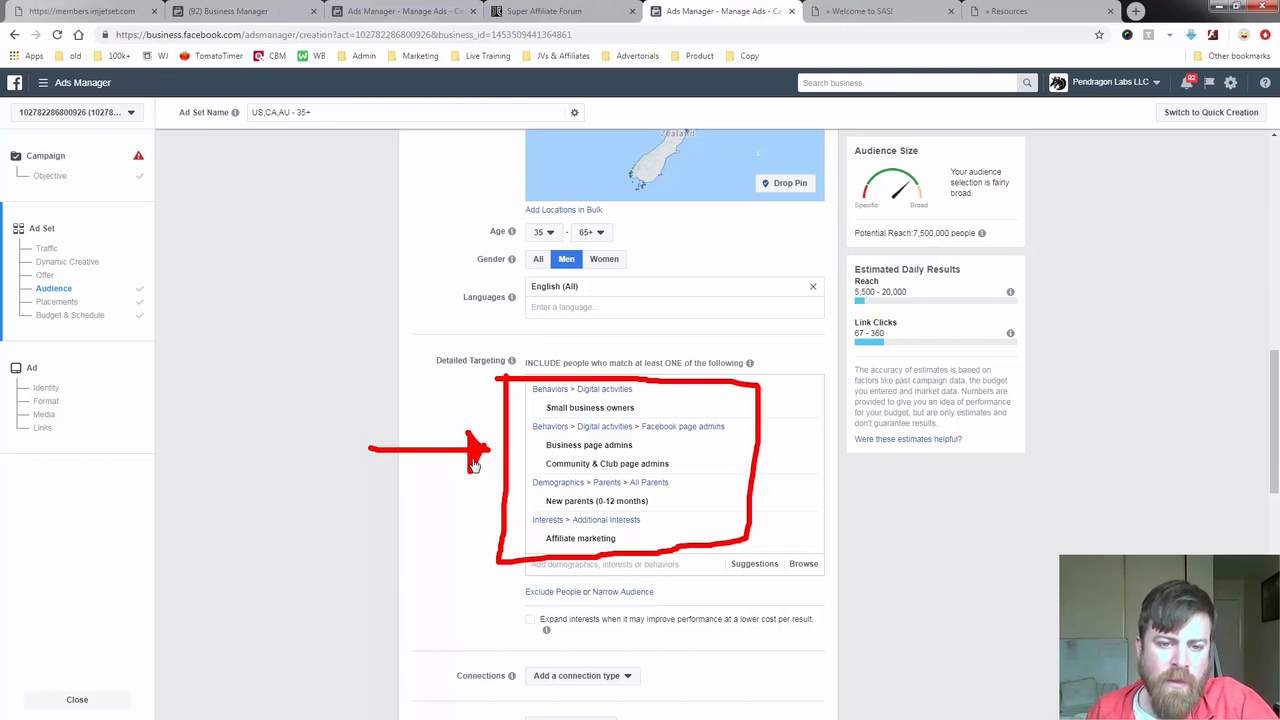
mouse_move(1013, 497)
mouse_down()
mouse_move(790, 481)
mouse_move(786, 513)
mouse_move(803, 479)
mouse_up()
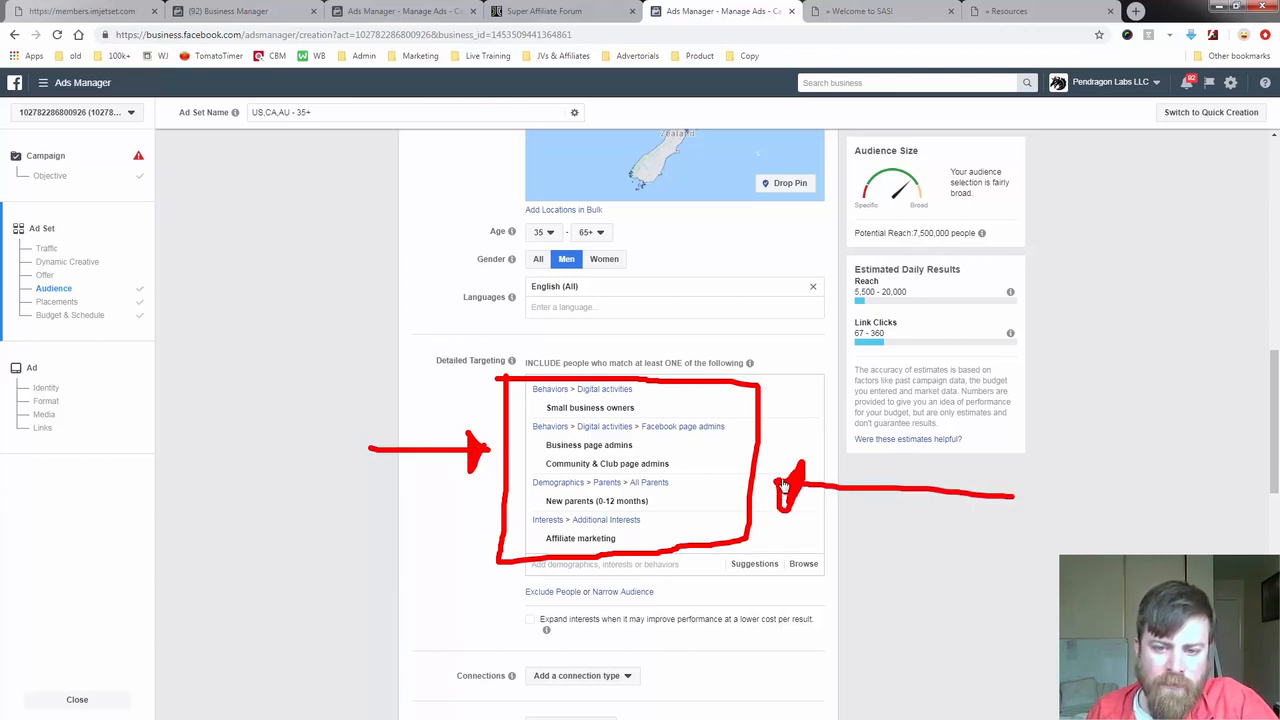
key(Escape)
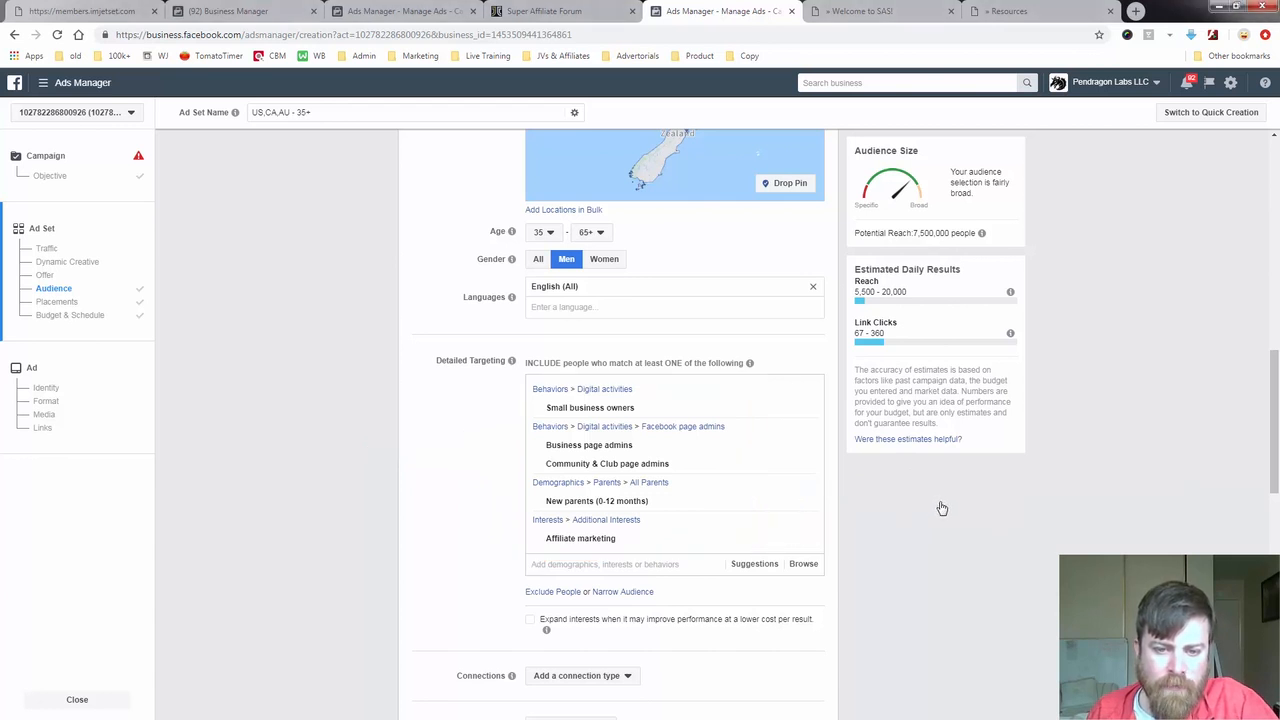
Bracket the Placements section in red, cross out Automatic Placements, and clear the marks
scroll(942, 509, down, 3)
scroll(717, 449, down, 2)
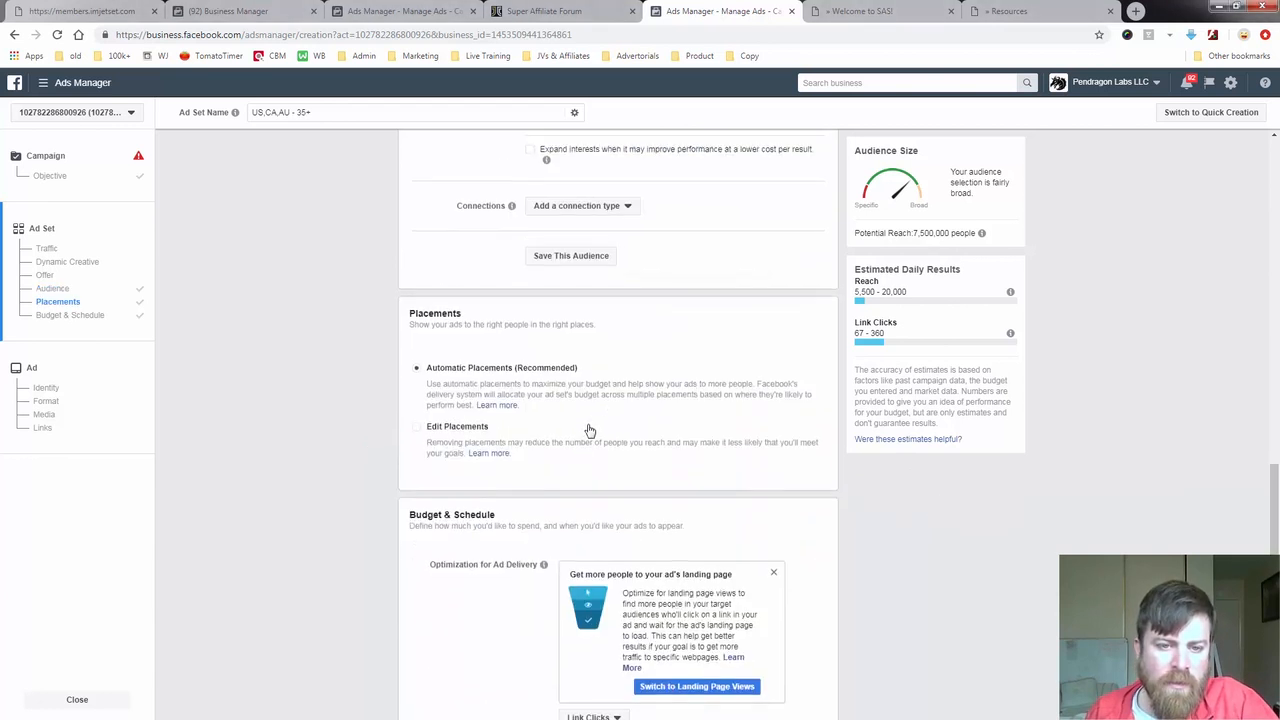
mouse_move(388, 225)
mouse_down()
mouse_move(369, 414)
mouse_move(456, 423)
mouse_up()
drag(389, 228, 508, 231)
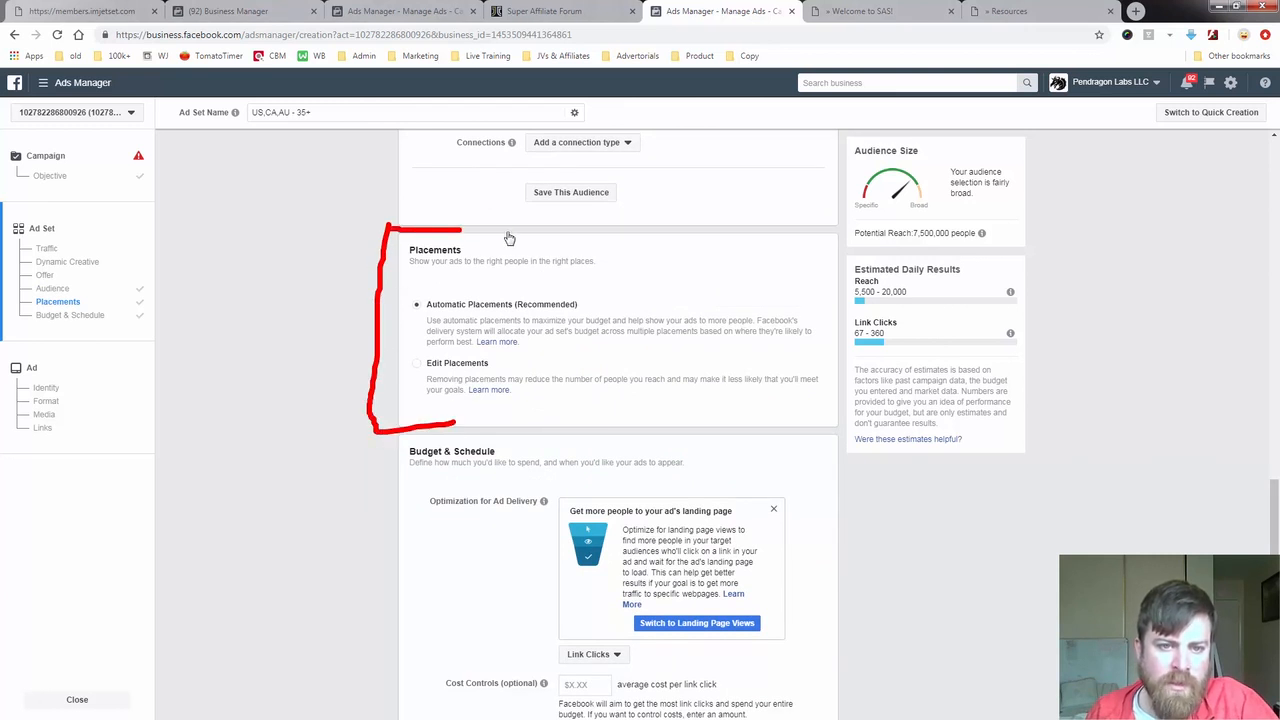
drag(402, 268, 582, 344)
drag(512, 272, 391, 365)
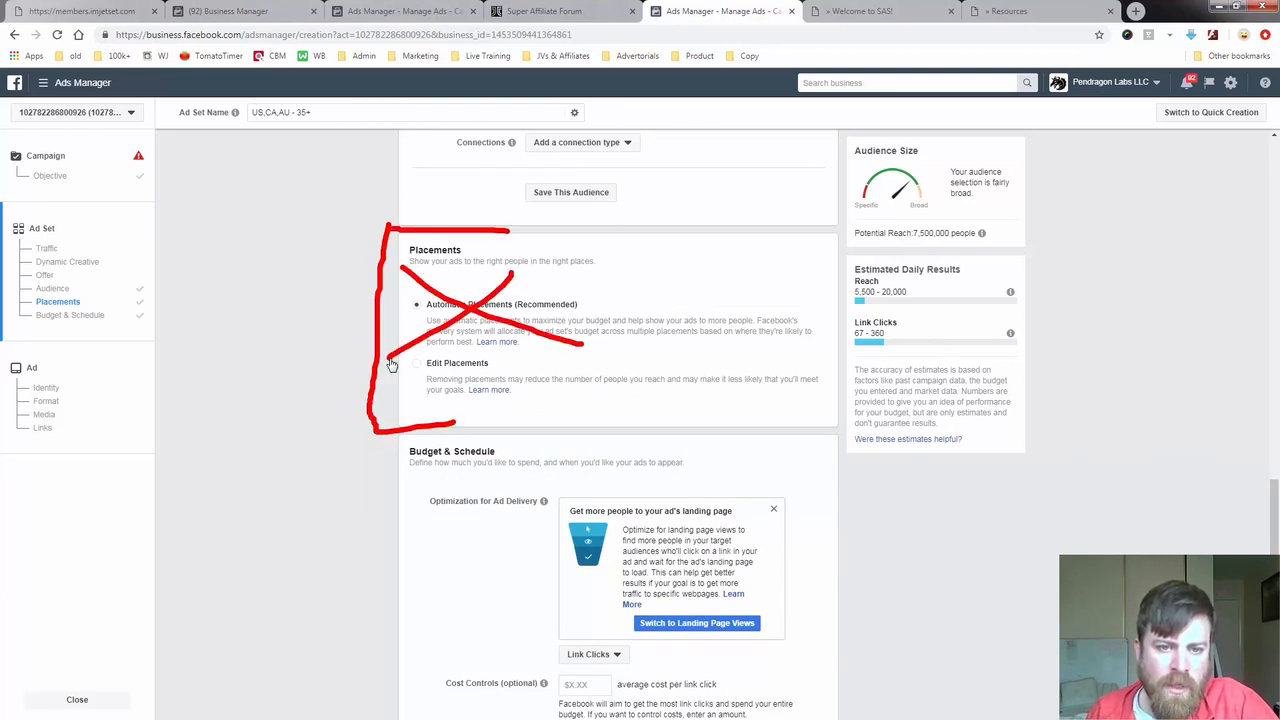
key(Escape)
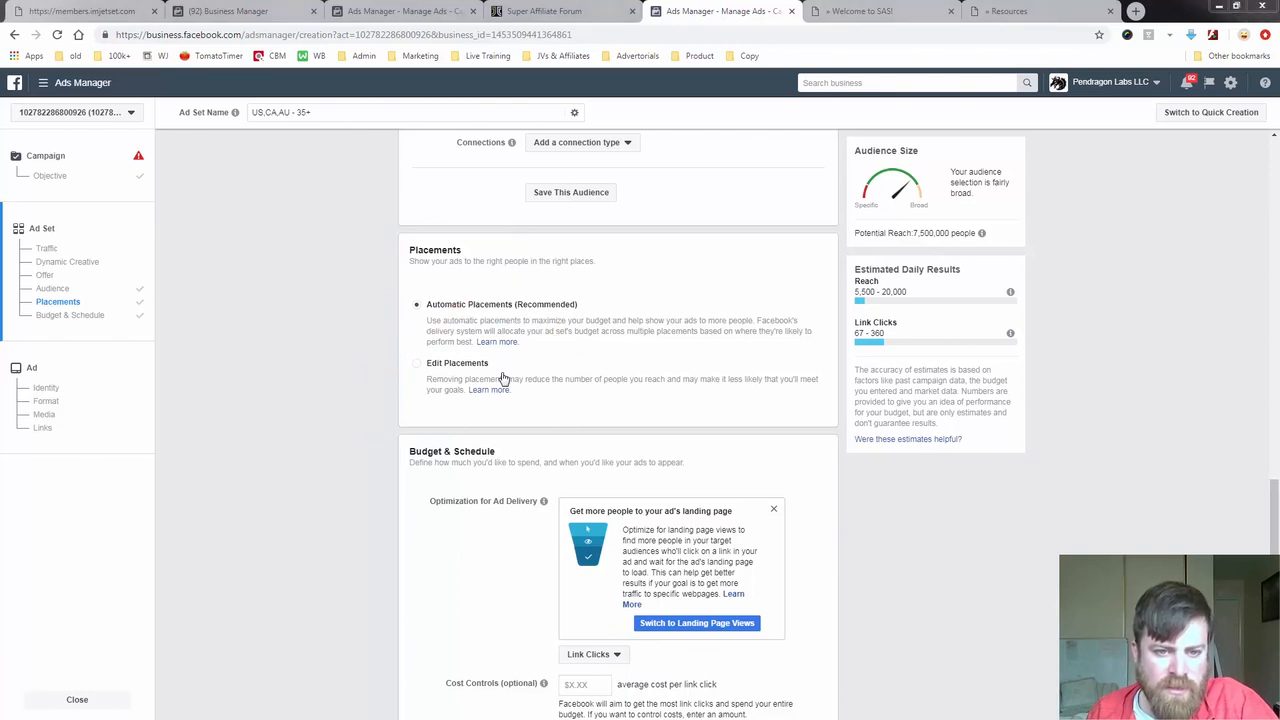
Circle the Edit Placements option in red, clear the mark and select that option
mouse_move(498, 352)
mouse_down()
mouse_move(443, 357)
mouse_move(537, 360)
mouse_move(460, 342)
mouse_up()
key(Escape)
click(417, 364)
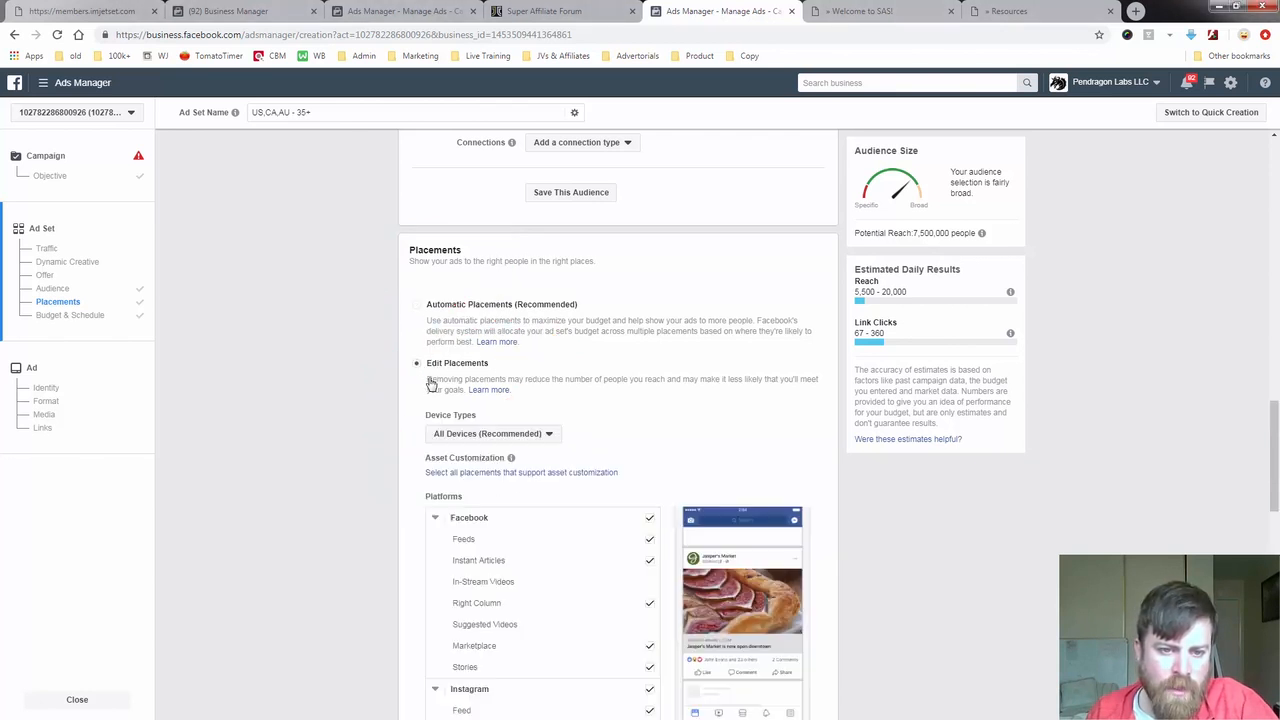
Limit Device Types to Desktop by removing Mobile, marking the setting and the Desktop entry in red and clearing the marks
scroll(606, 406, down, 2)
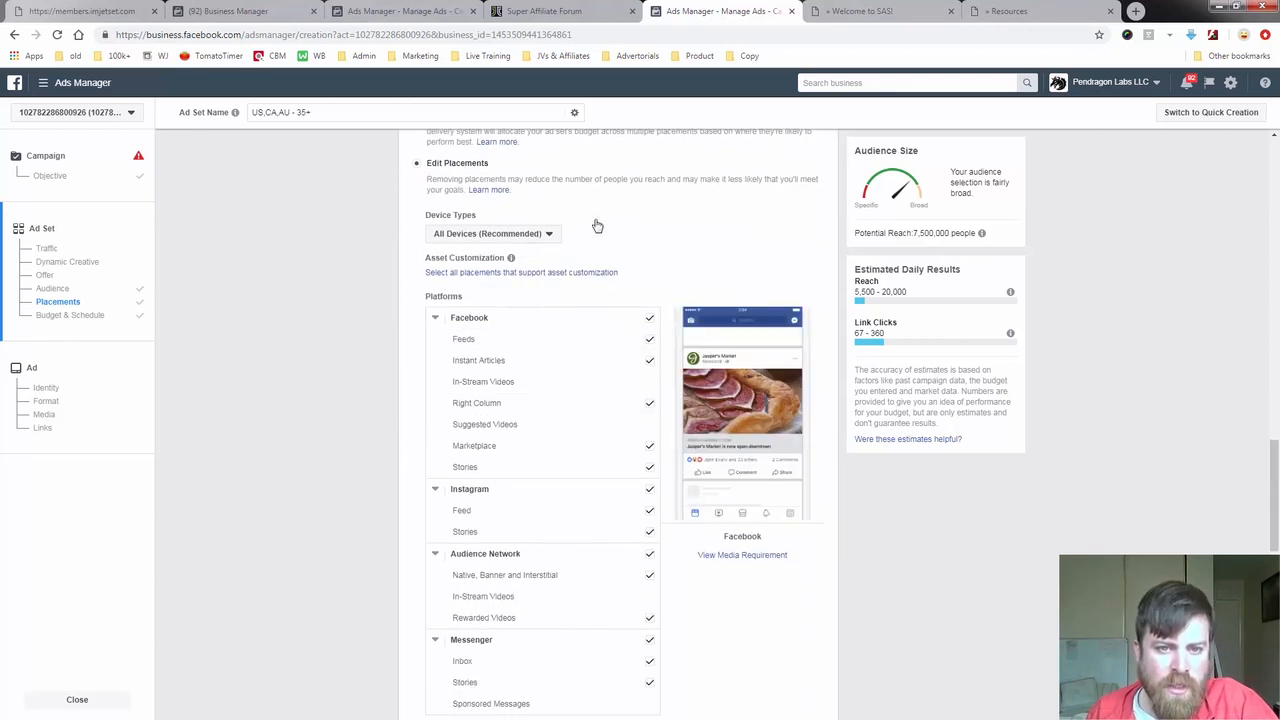
mouse_move(571, 214)
mouse_down()
mouse_move(431, 206)
mouse_move(434, 272)
mouse_move(621, 234)
mouse_move(529, 202)
mouse_up()
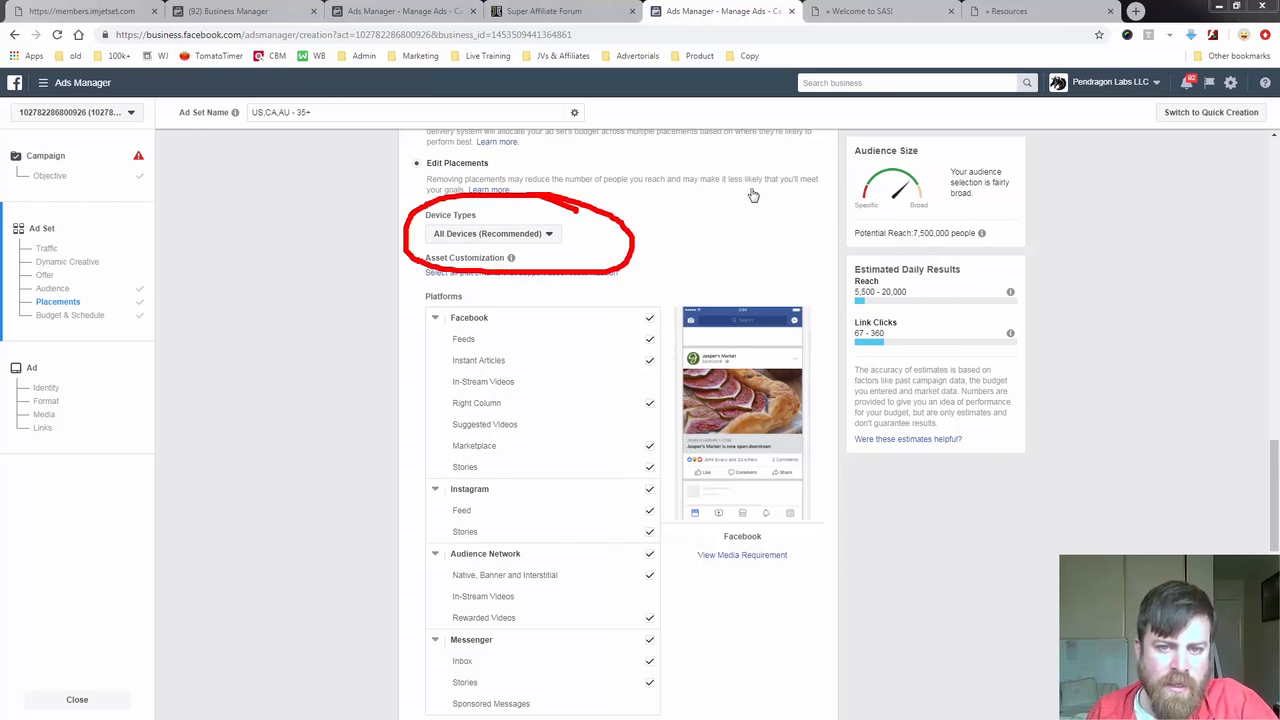
mouse_move(751, 187)
mouse_down()
mouse_move(632, 232)
mouse_move(646, 251)
mouse_move(648, 229)
mouse_up()
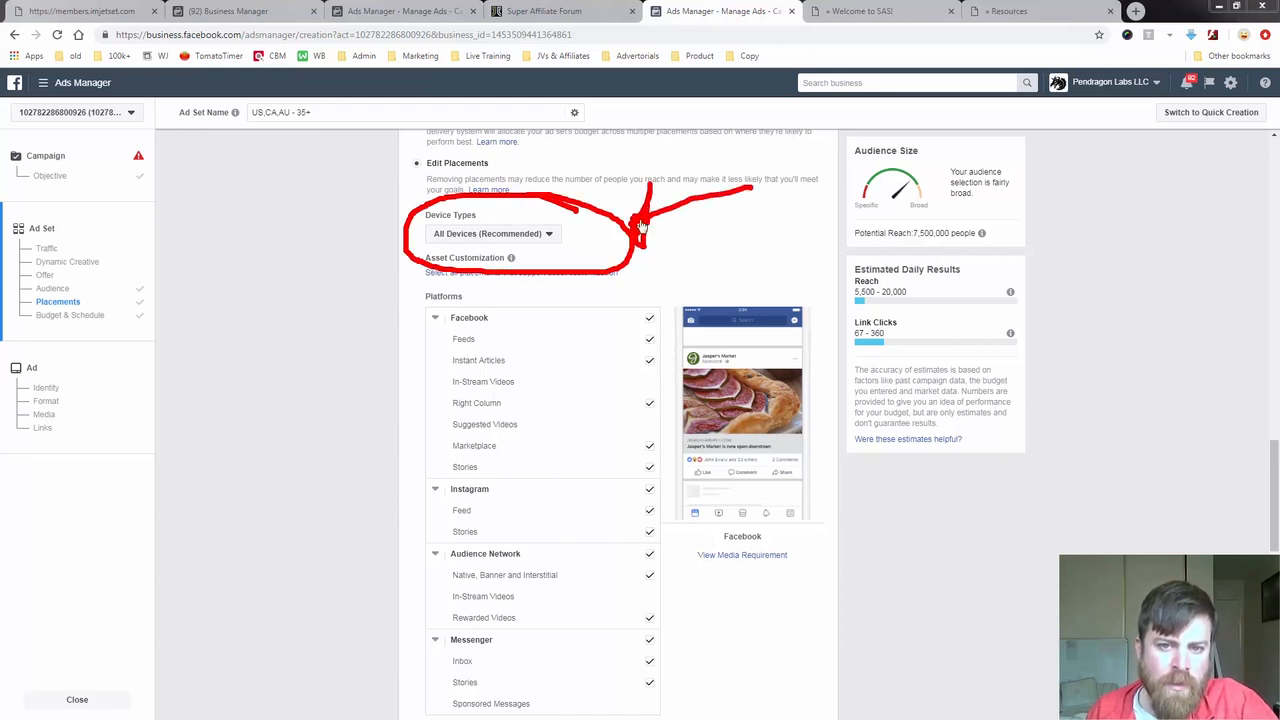
key(Escape)
click(543, 240)
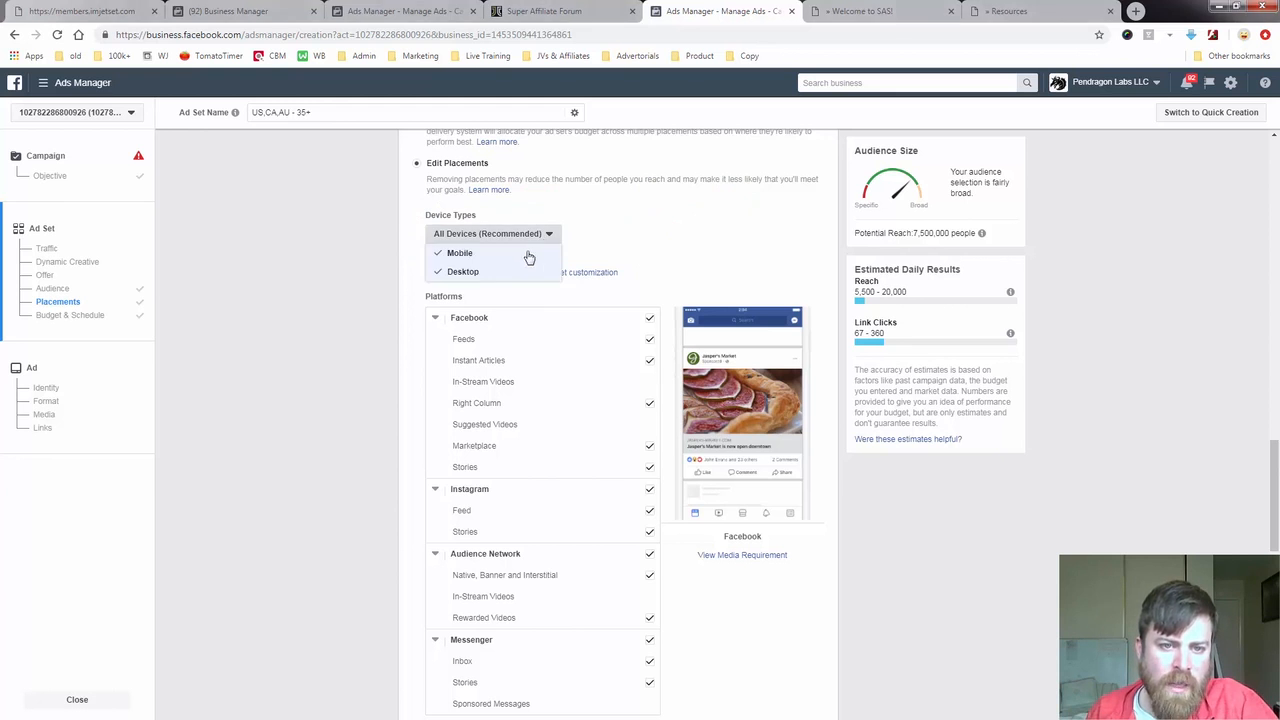
click(483, 257)
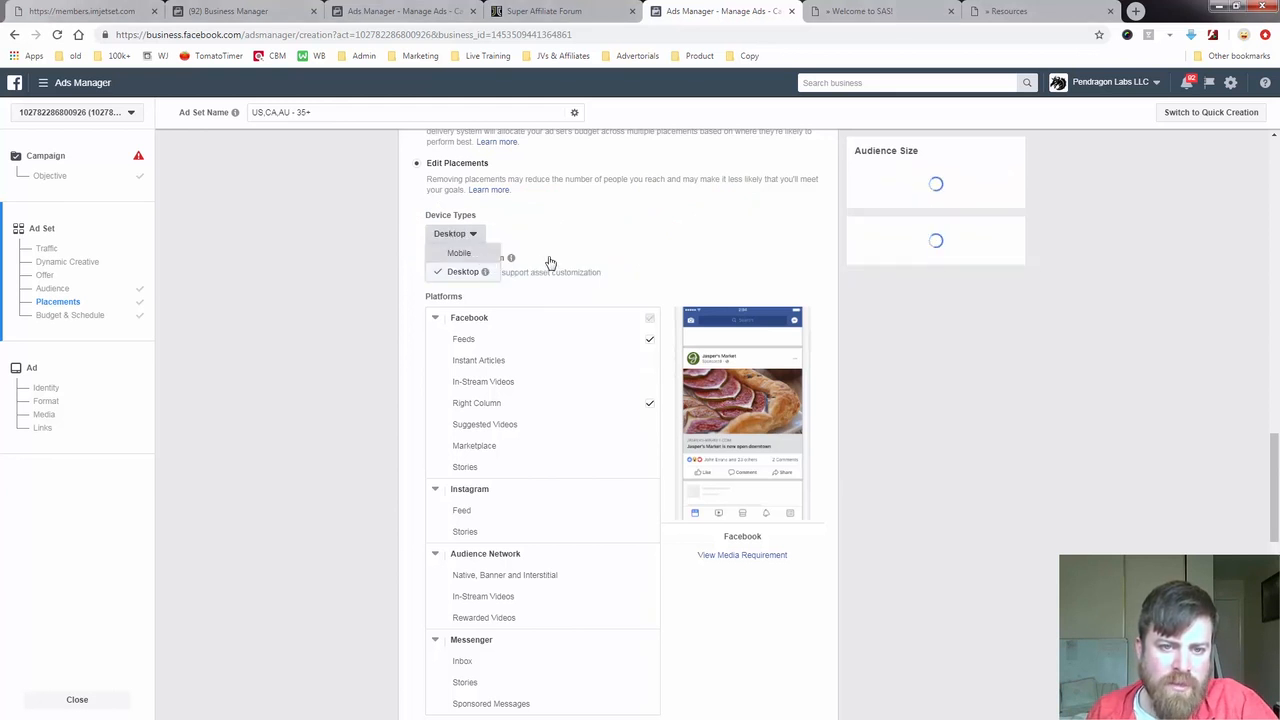
mouse_move(441, 290)
mouse_down()
mouse_move(428, 292)
mouse_move(503, 292)
mouse_move(505, 262)
mouse_move(416, 263)
mouse_move(423, 296)
mouse_up()
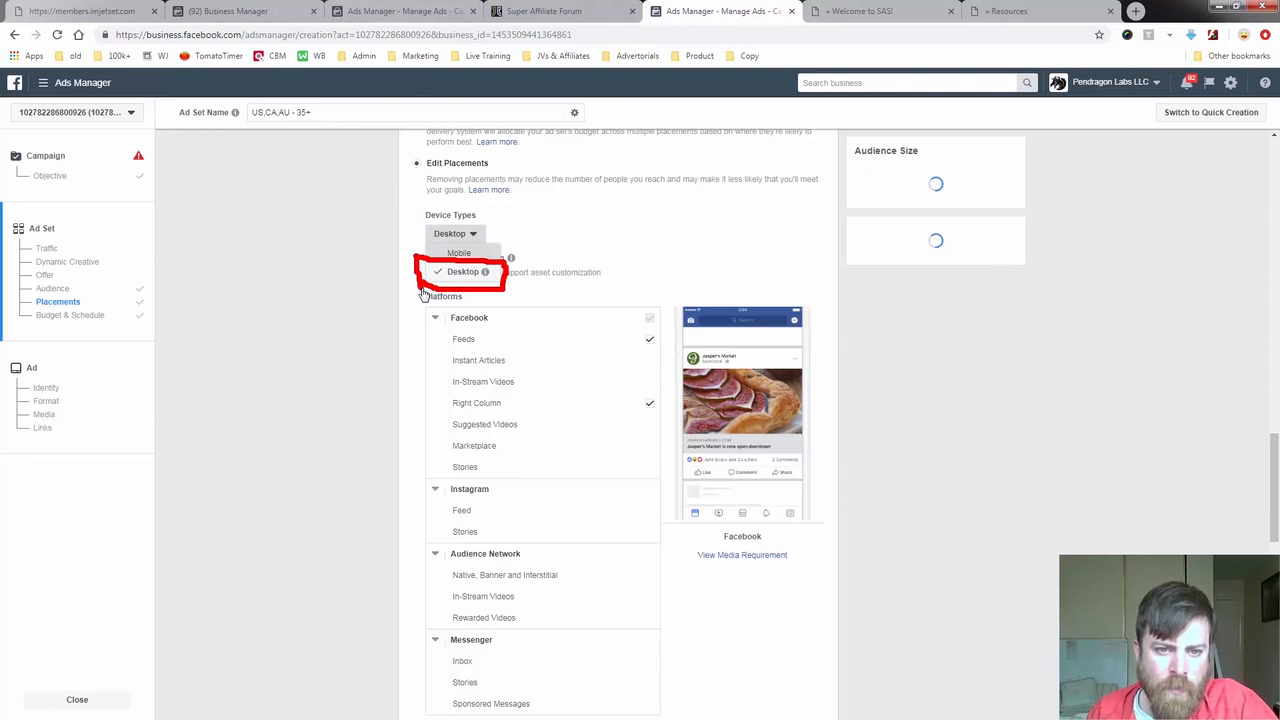
mouse_move(243, 313)
mouse_down()
mouse_move(331, 314)
mouse_move(395, 278)
mouse_move(393, 318)
mouse_move(395, 300)
mouse_up()
key(Escape)
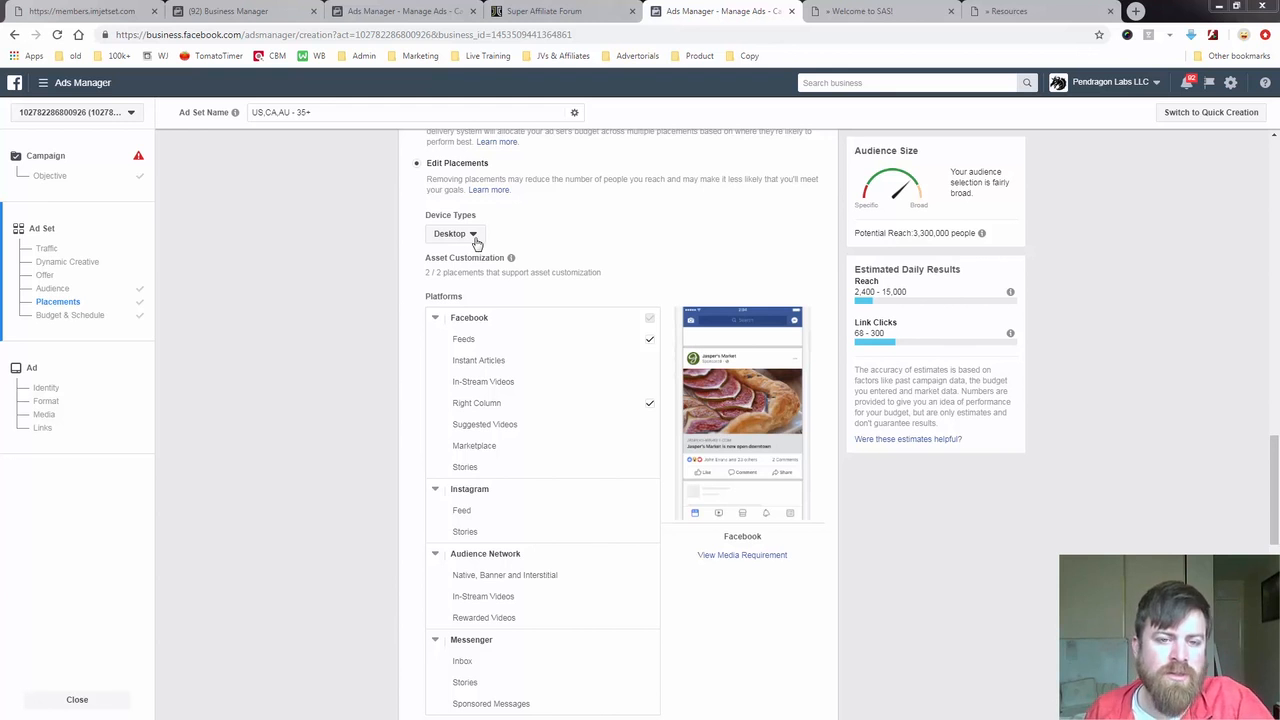
Deselect the Right Column placement under Facebook, frame Feeds in red with an arrow, and clear the marks
click(651, 406)
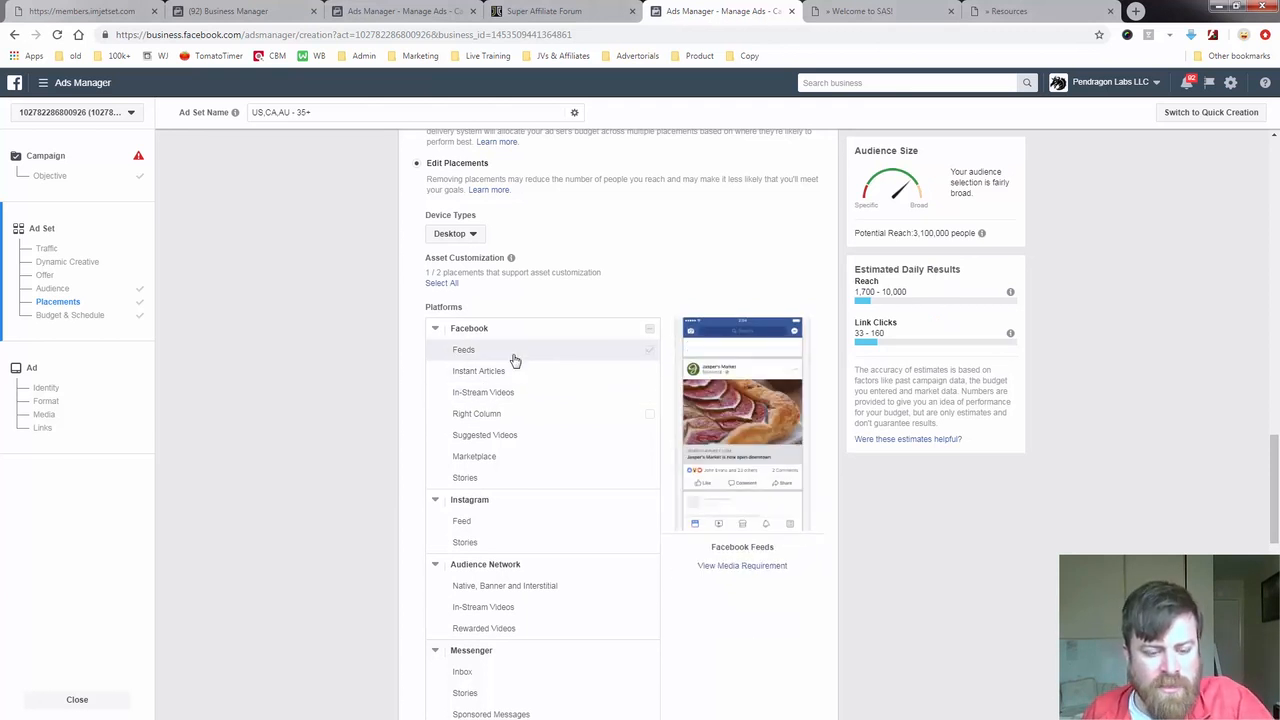
mouse_move(438, 358)
mouse_down()
mouse_move(500, 368)
mouse_move(506, 340)
mouse_move(442, 343)
mouse_move(441, 374)
mouse_move(516, 370)
mouse_up()
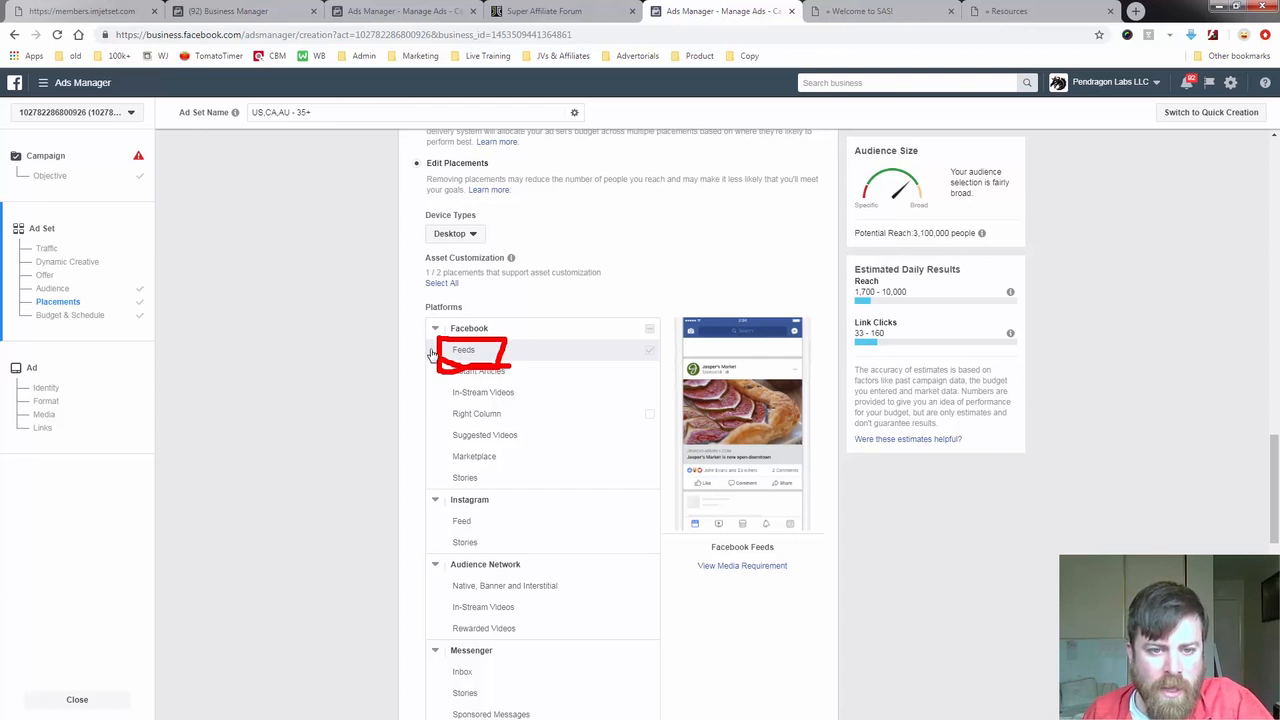
mouse_move(343, 362)
mouse_down()
mouse_move(436, 362)
mouse_move(420, 372)
mouse_up()
key(Escape)
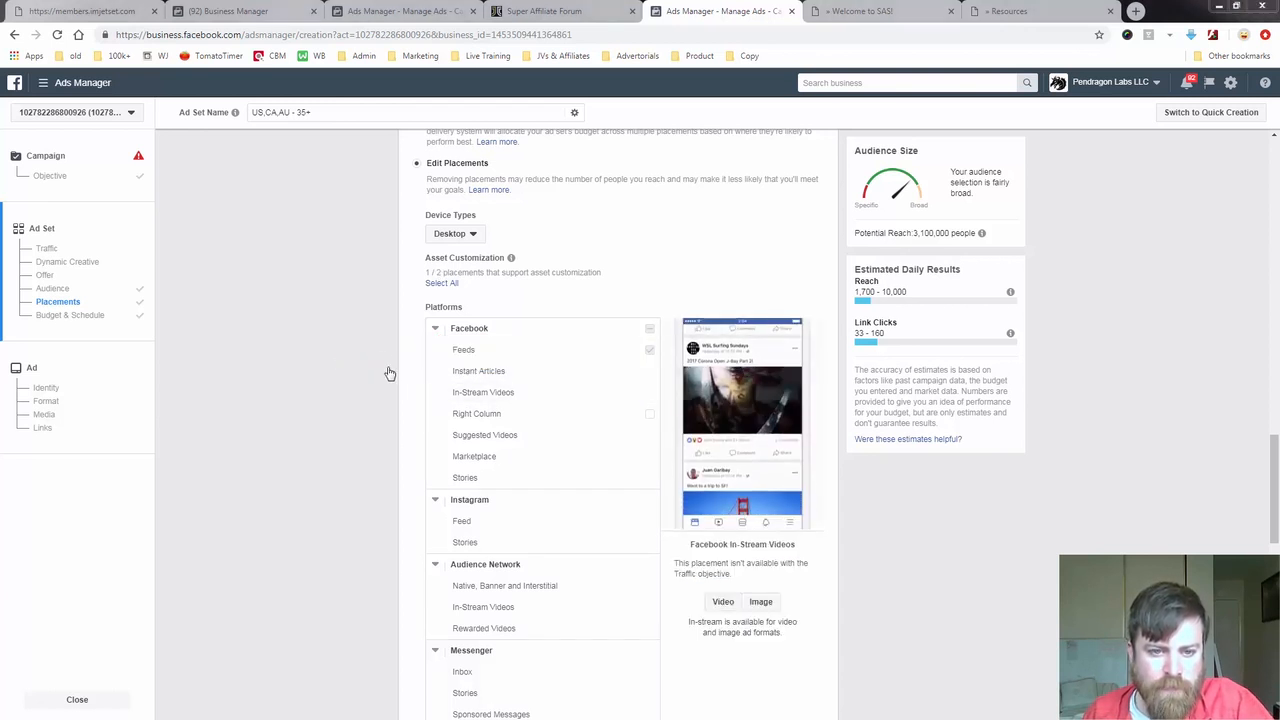
Try a Lifetime Budget of $100 in Budget & Schedule and switch the ad set back to Daily Budget
scroll(382, 355, down, 3)
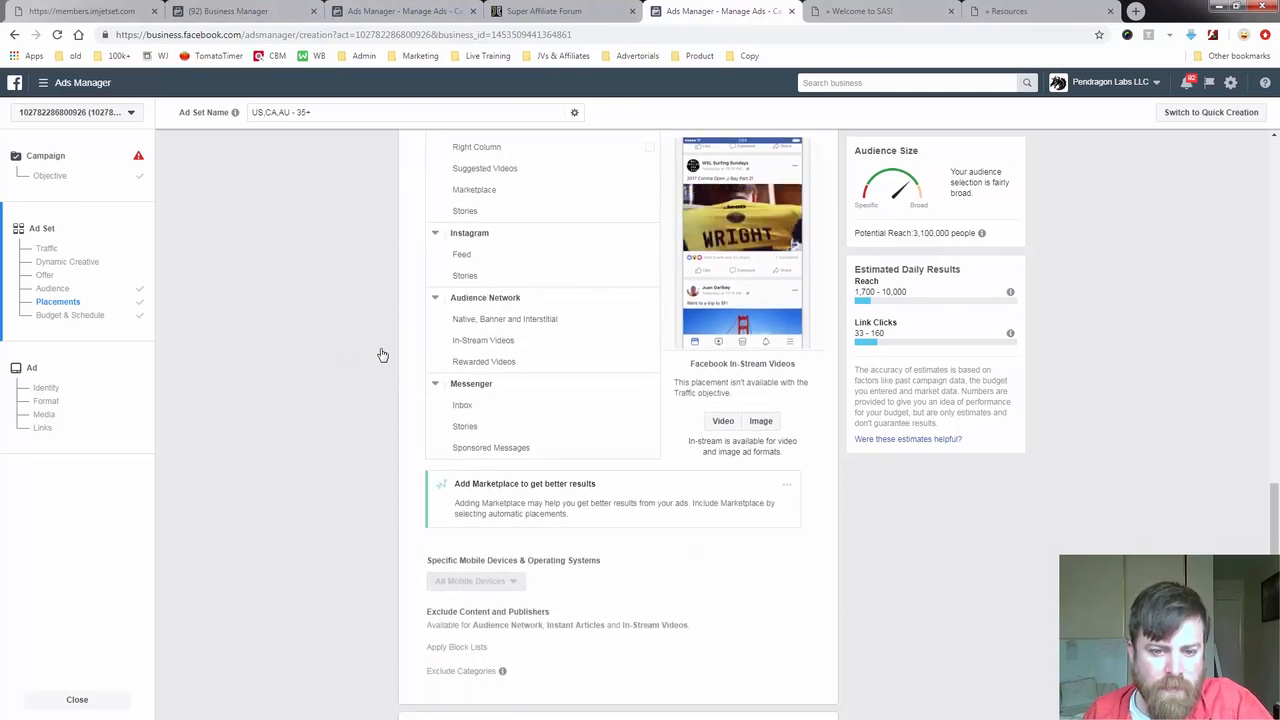
scroll(382, 355, down, 2)
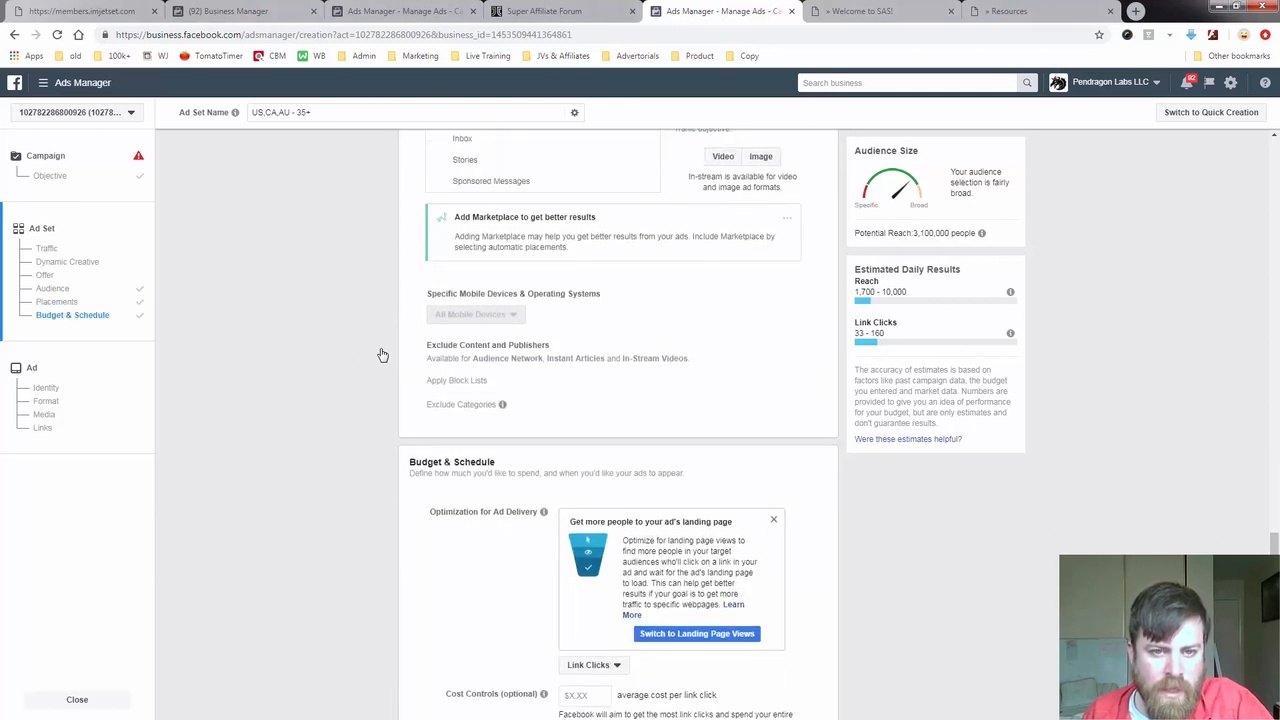
scroll(382, 355, down, 3)
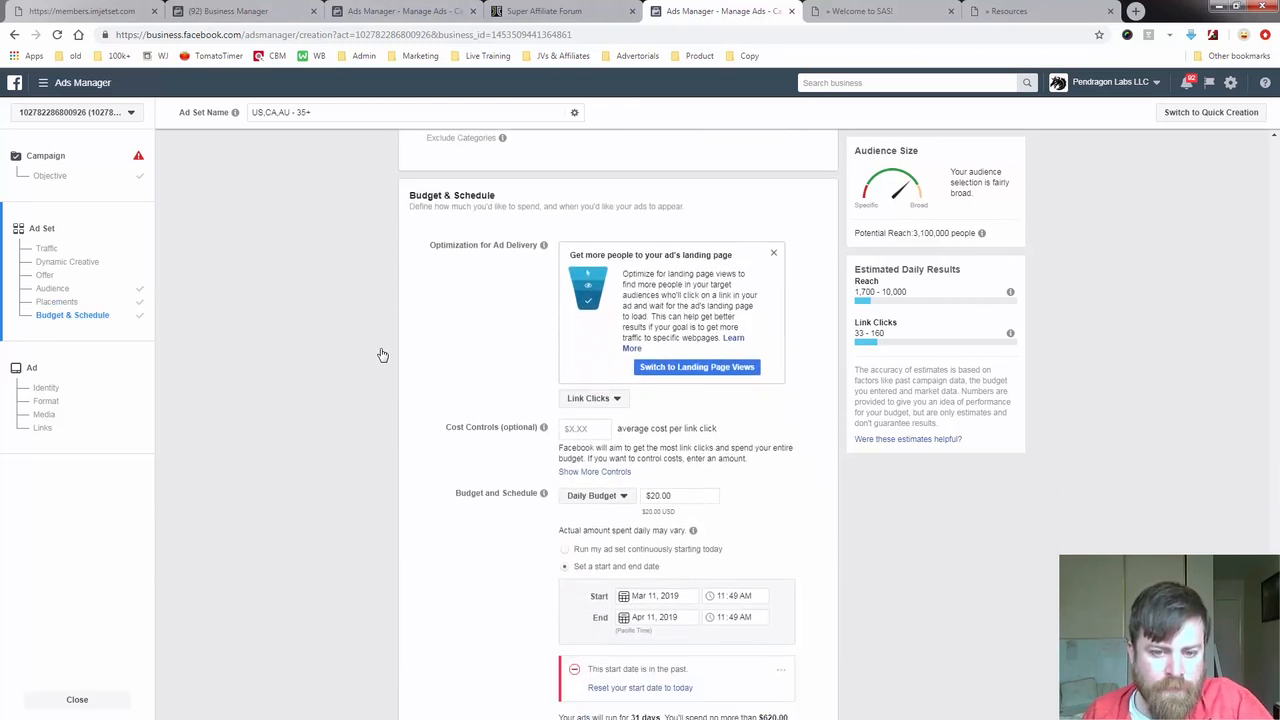
scroll(382, 355, down, 1)
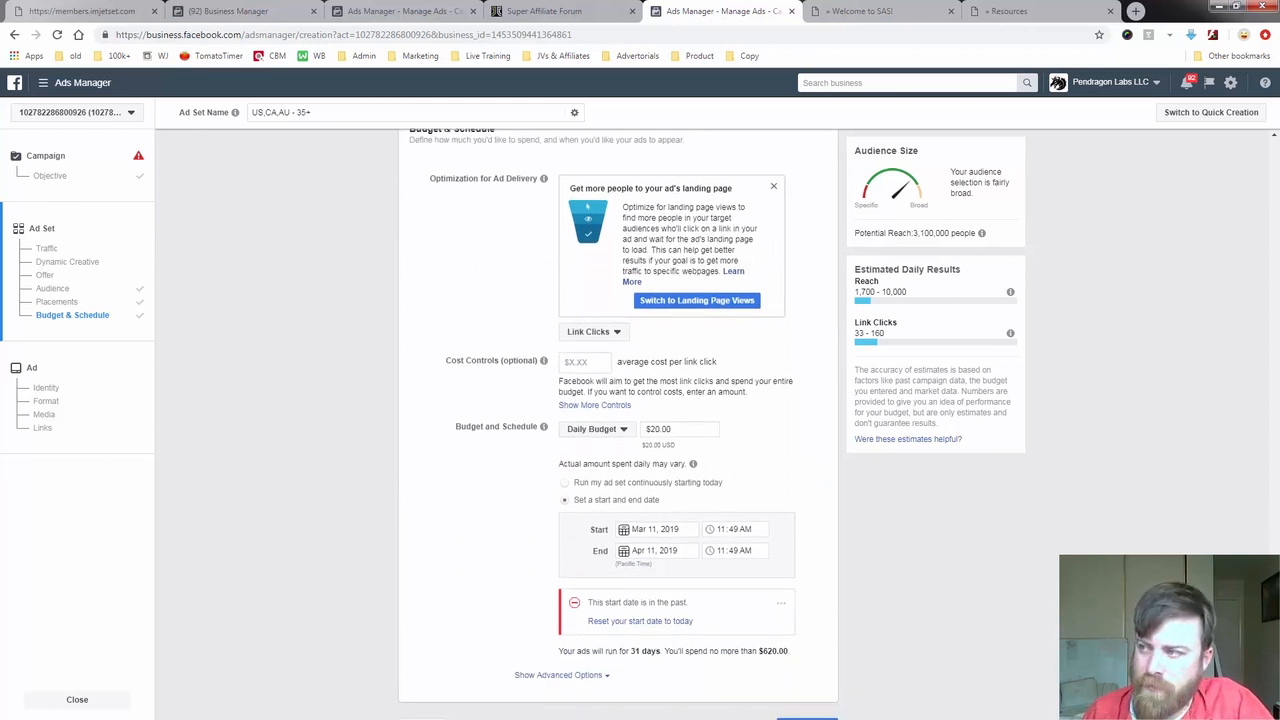
scroll(618, 420, up, 1)
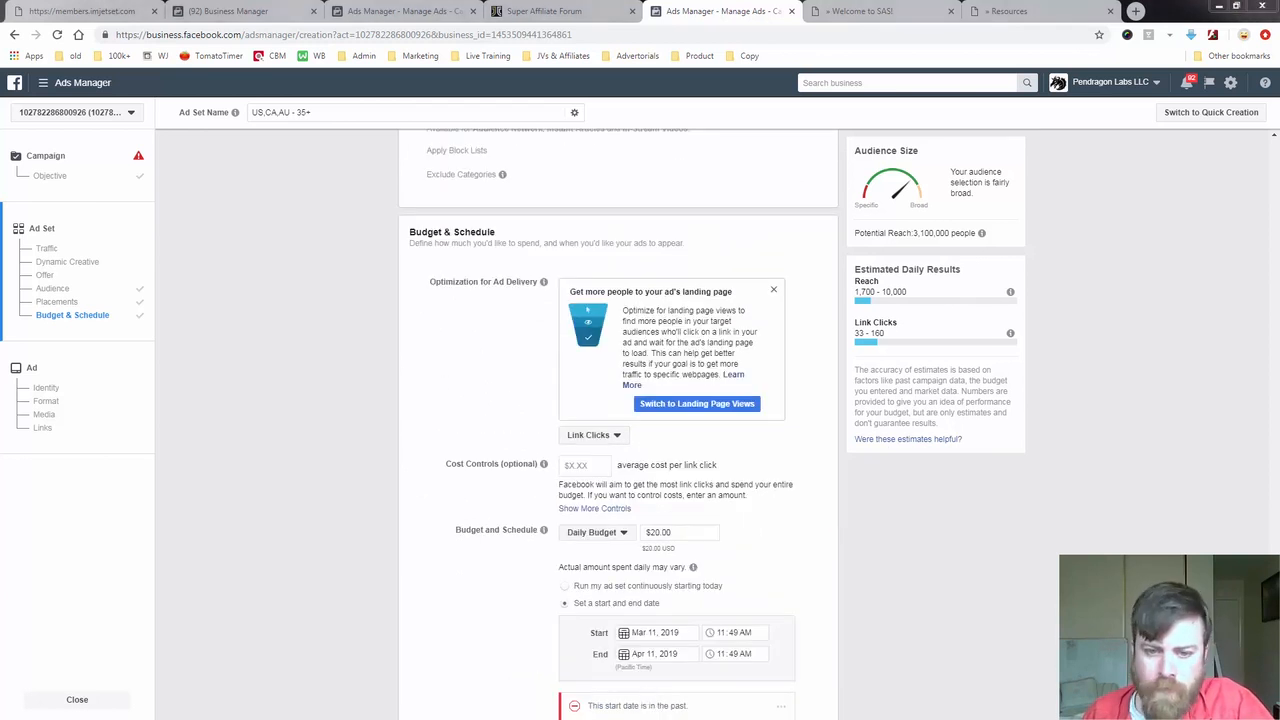
click(609, 535)
click(608, 569)
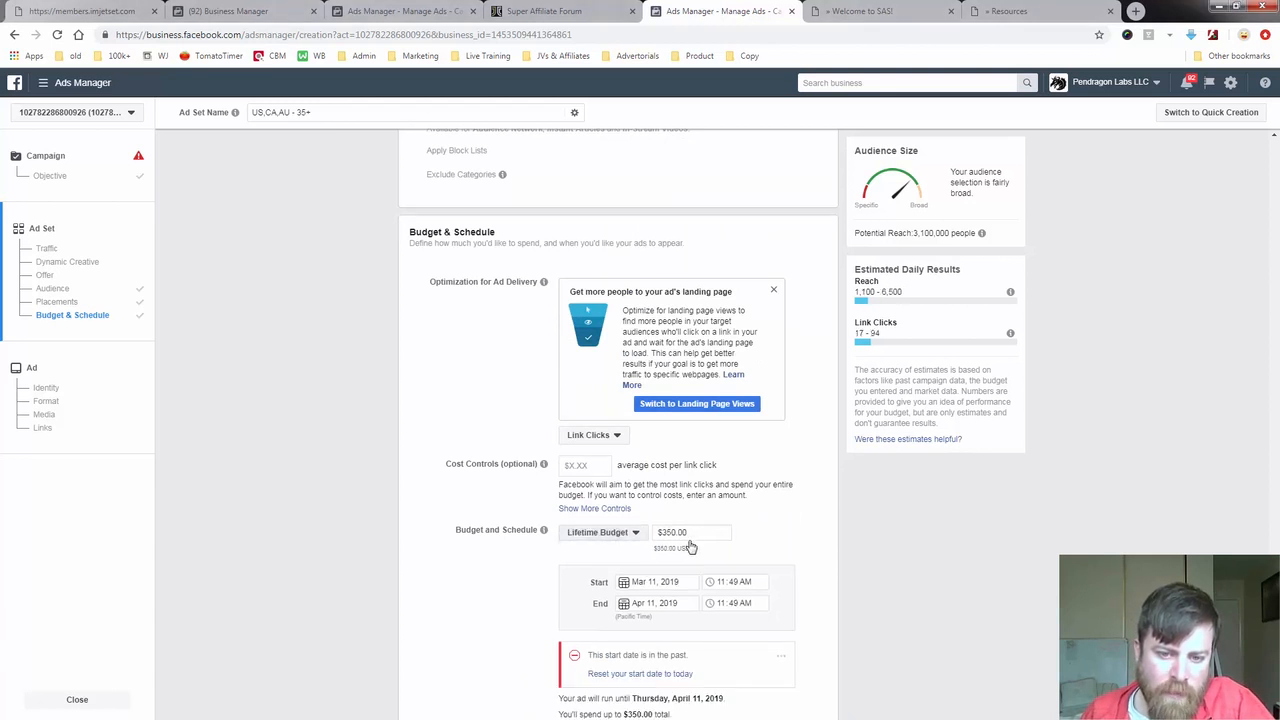
drag(701, 536, 619, 533)
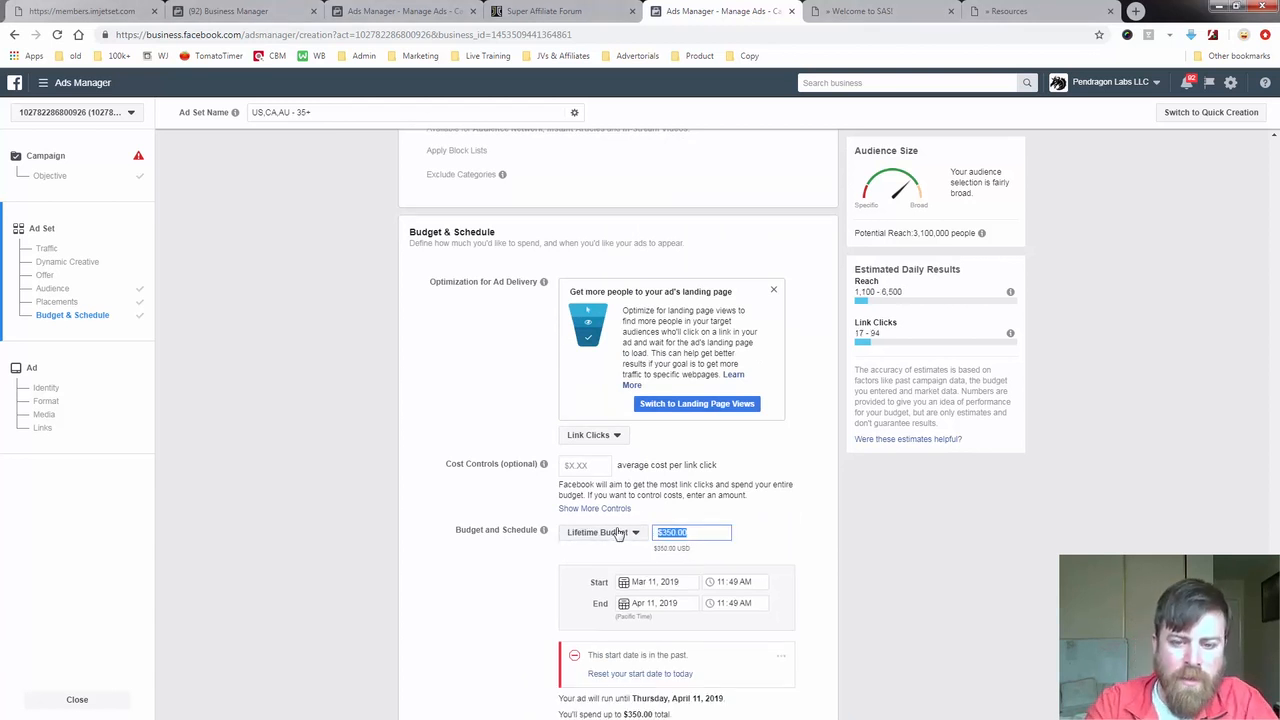
text(100)
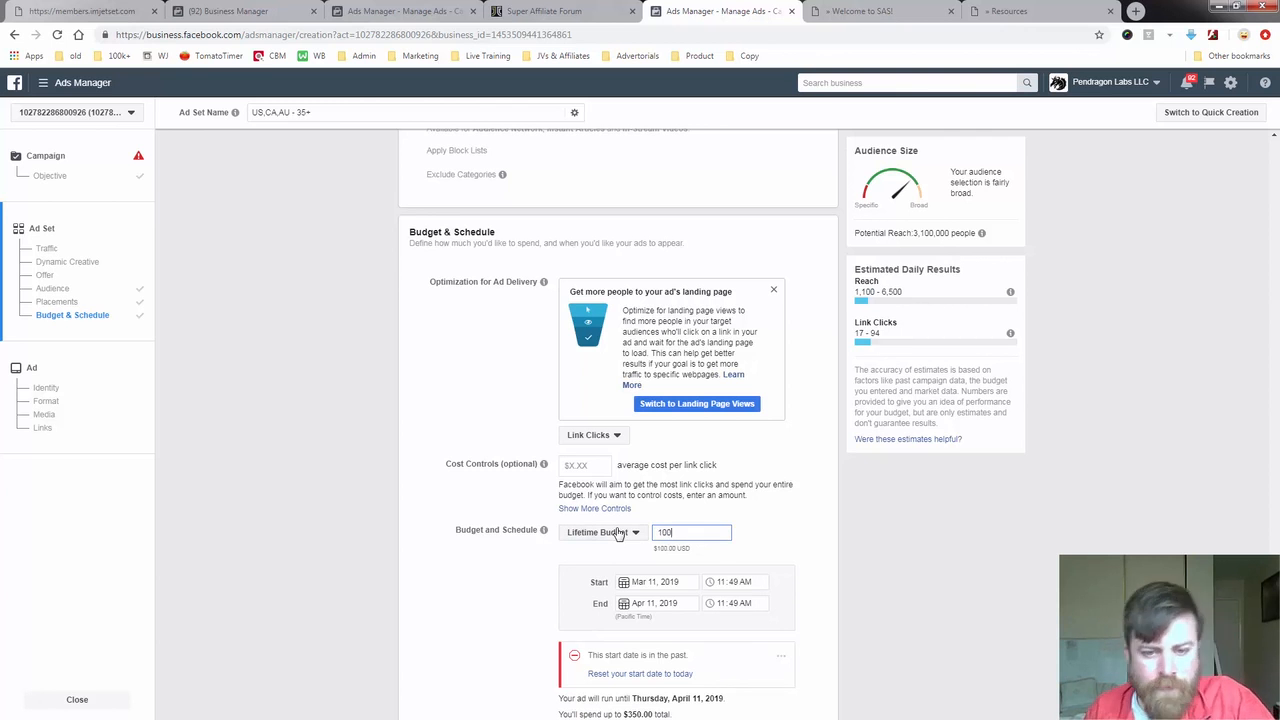
click(630, 533)
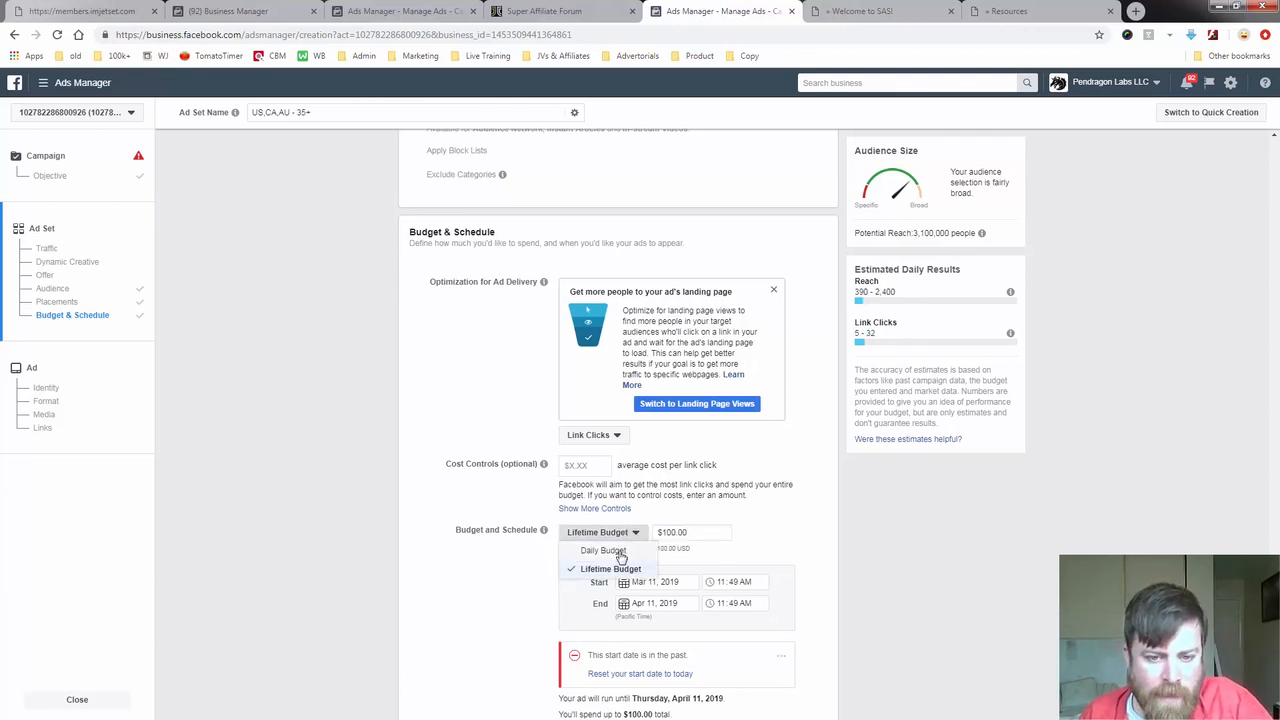
click(700, 549)
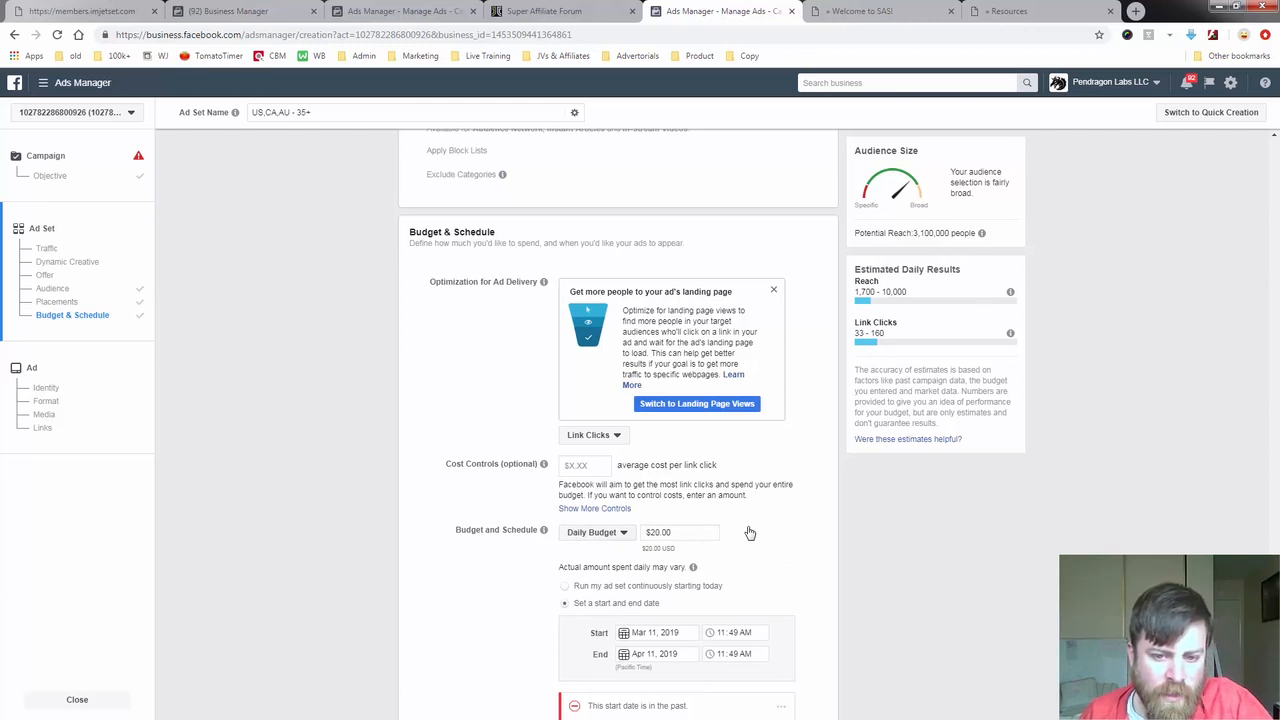
Set the ad set's schedule end date to March 16, 2019, trying March 17 first
scroll(750, 533, down, 2)
mouse_move(707, 441)
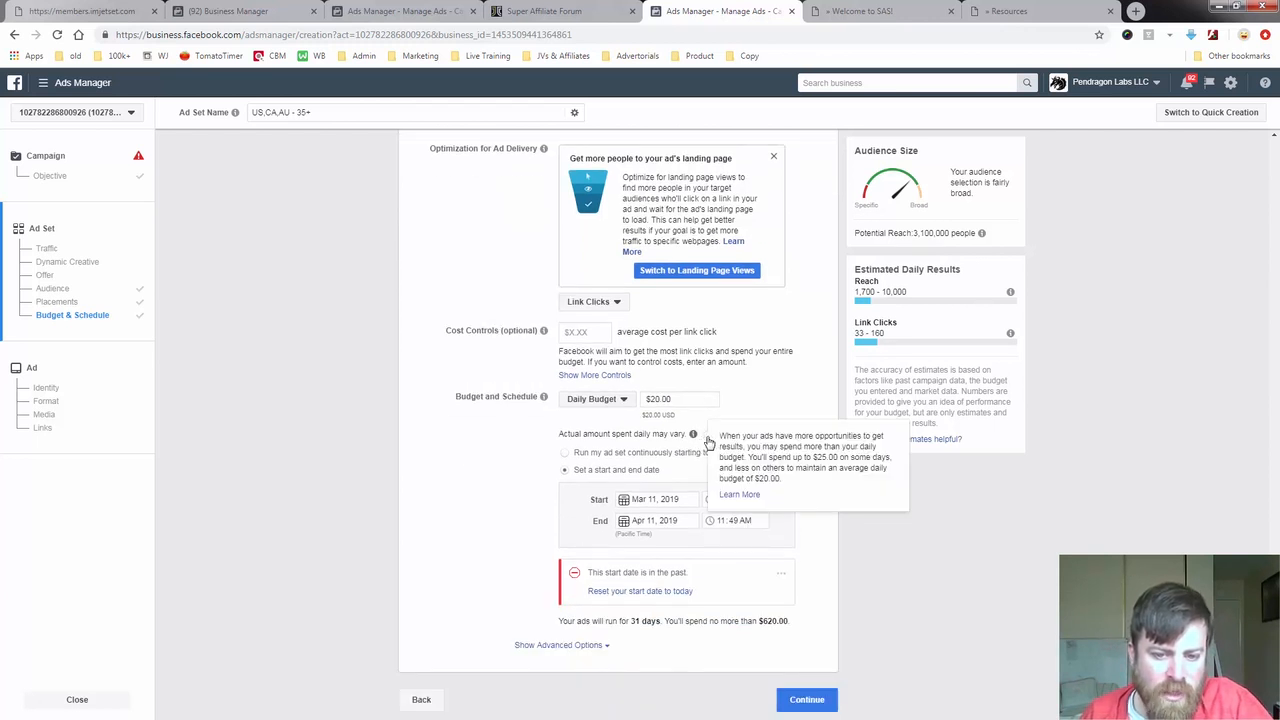
click(675, 528)
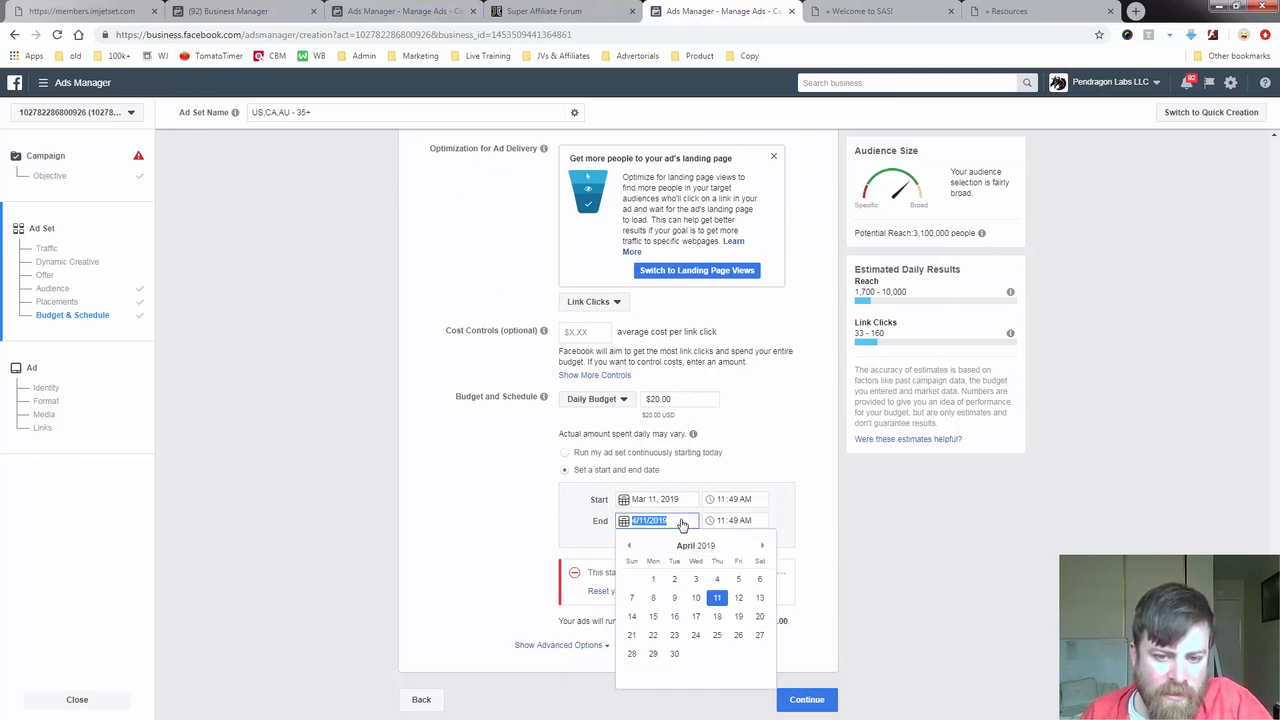
click(629, 545)
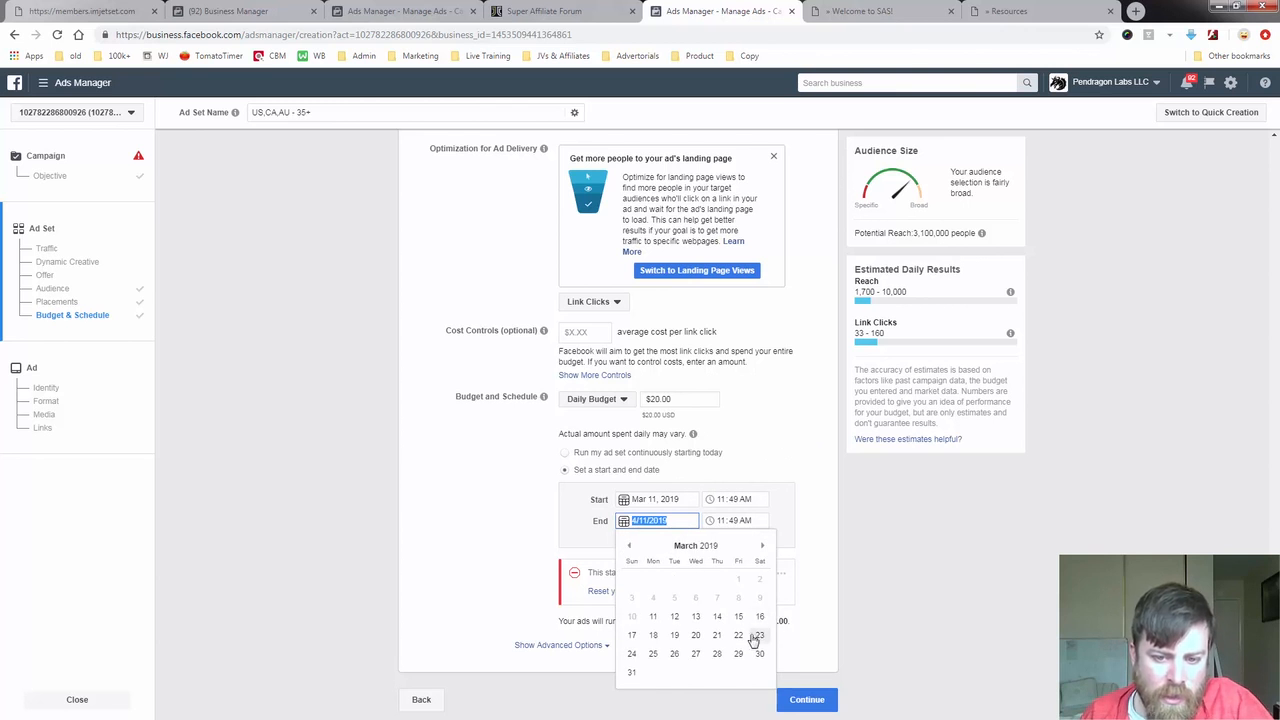
click(638, 636)
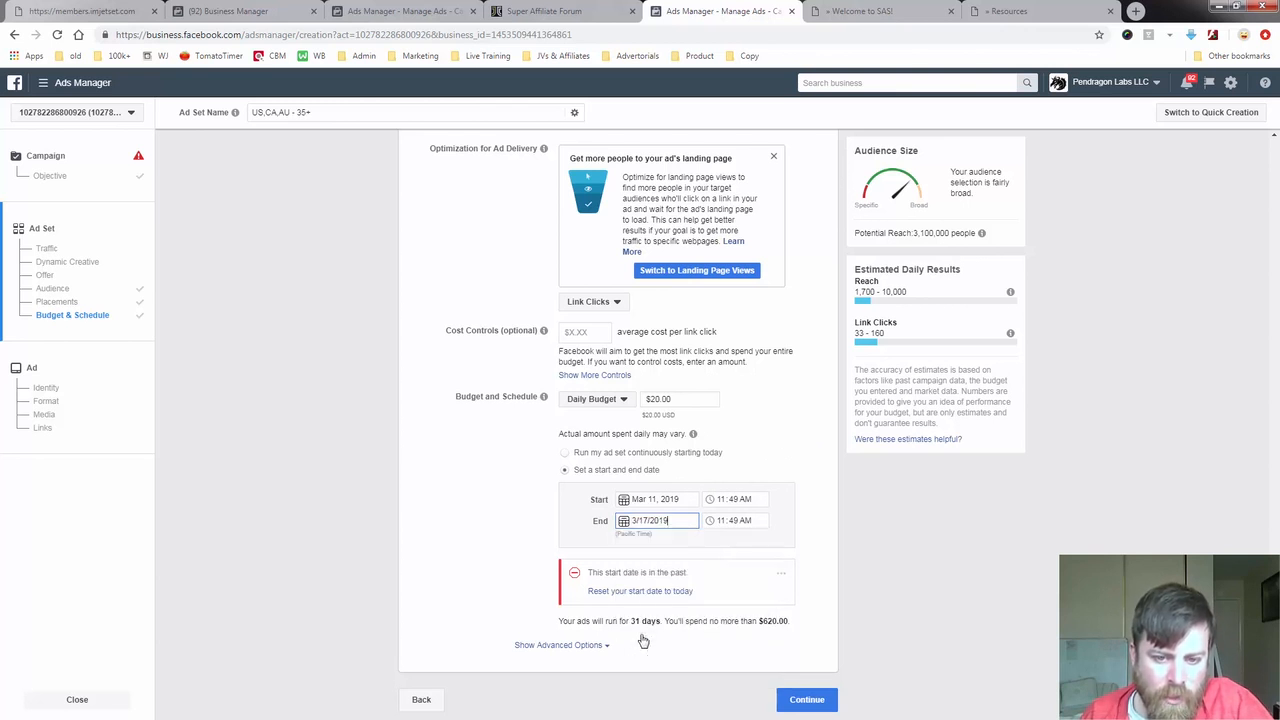
click(660, 522)
click(762, 616)
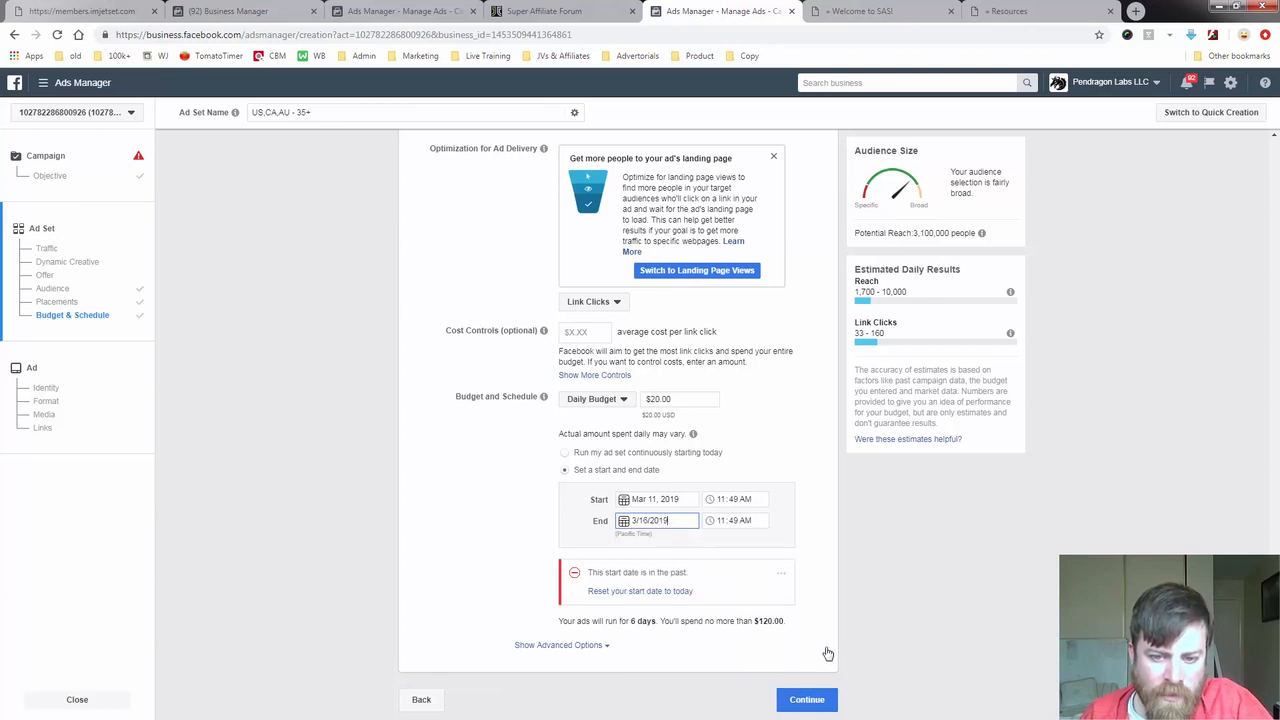
Highlight the maximum-spend amount below the schedule twice and clear the highlight each time
drag(757, 623, 785, 625)
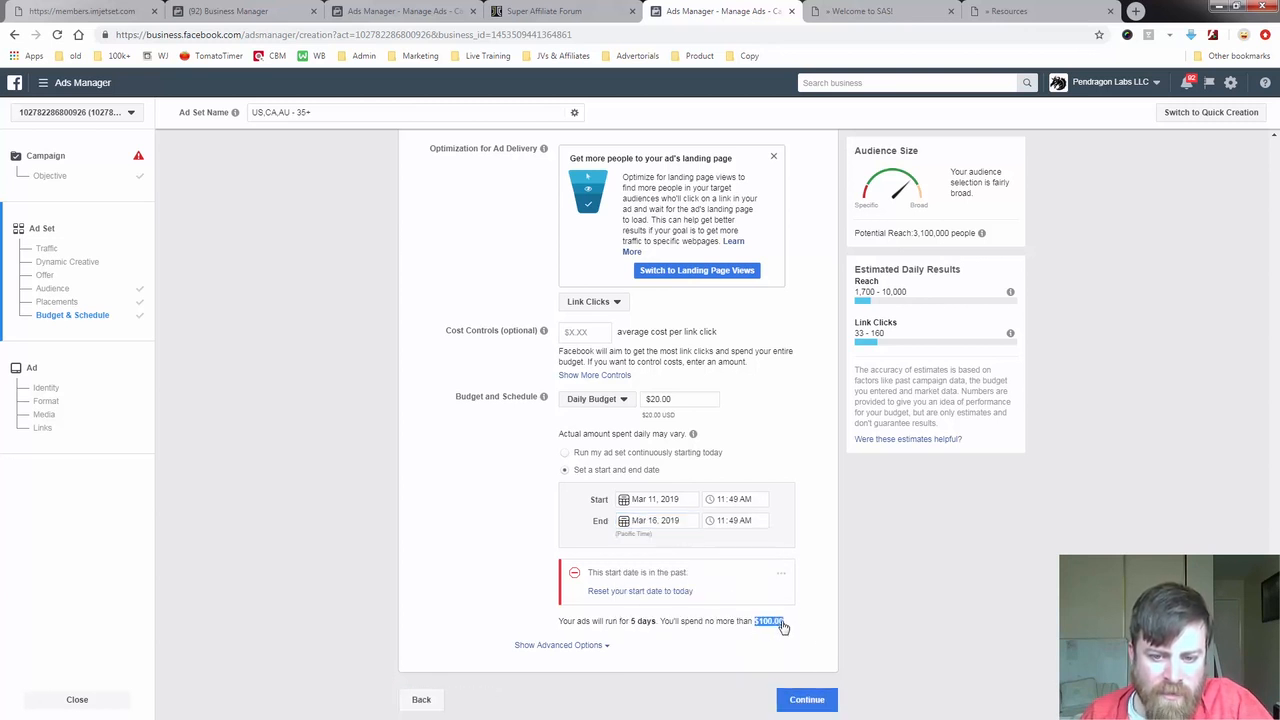
click(785, 625)
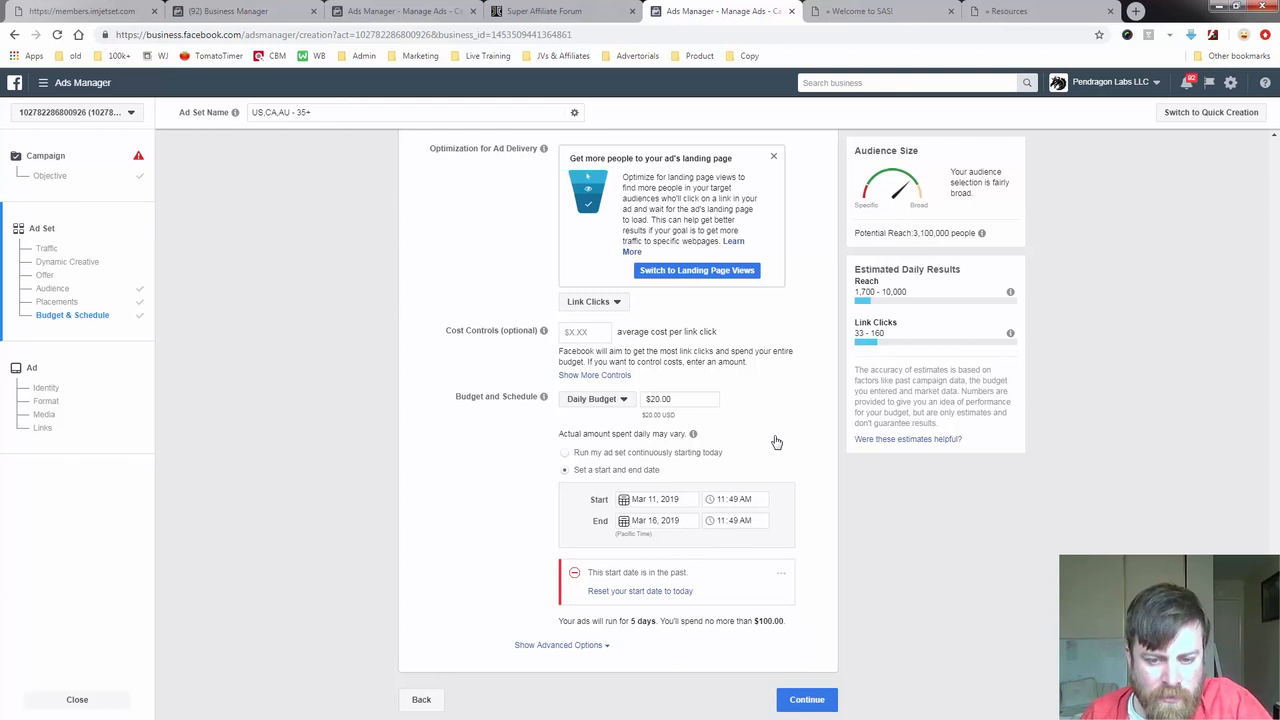
drag(757, 623, 787, 621)
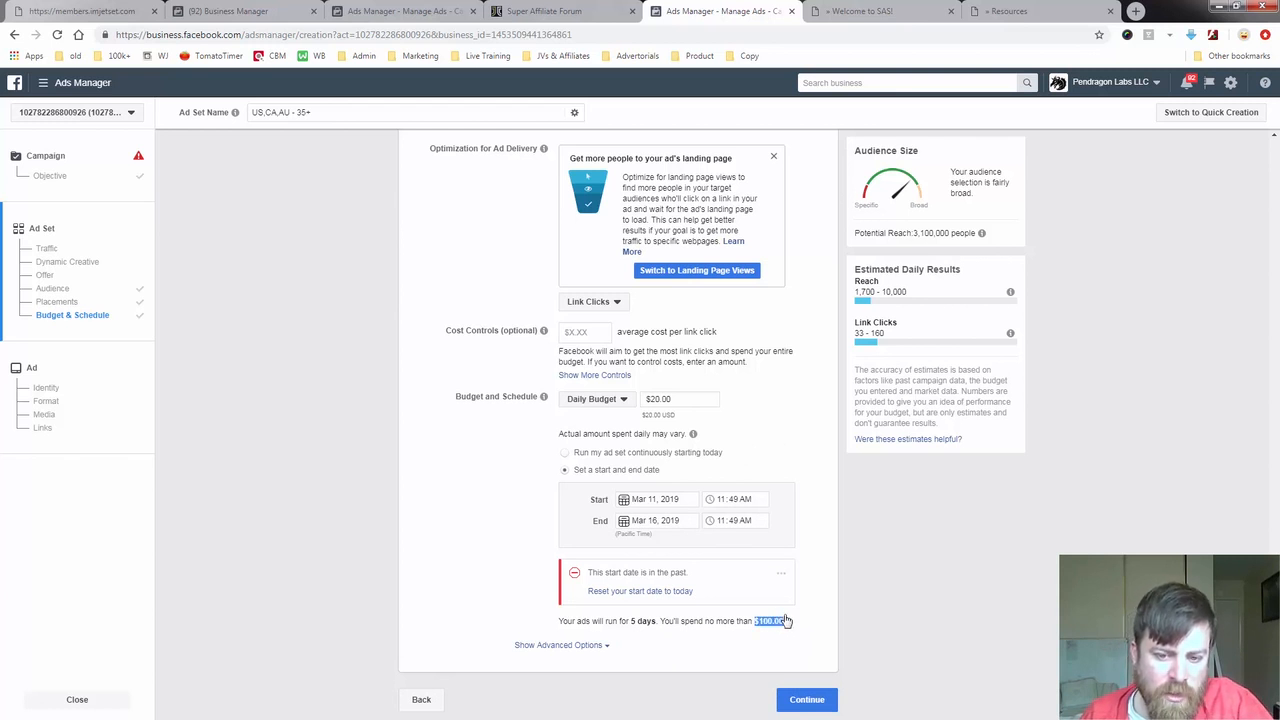
click(787, 621)
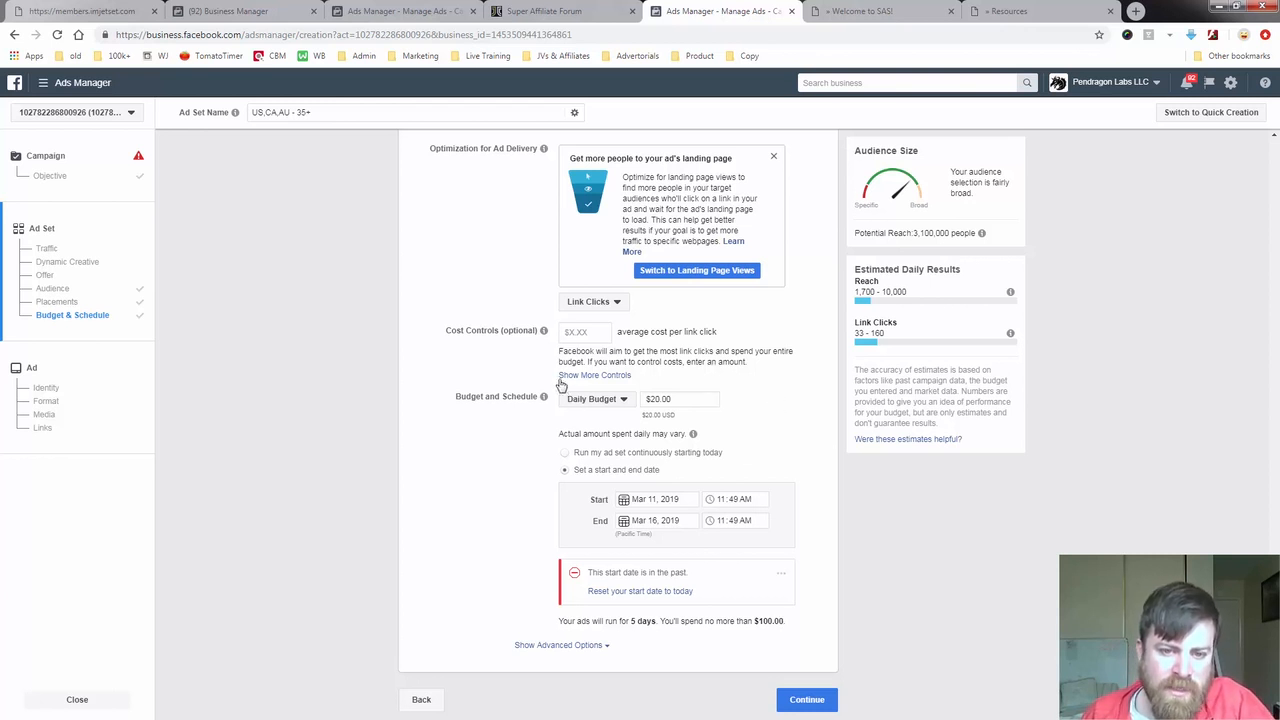
Frame the Daily Budget setting and the maximum-spend amount in red and clear the marks
mouse_move(562, 385)
mouse_down()
mouse_move(553, 420)
mouse_move(733, 426)
mouse_move(734, 380)
mouse_move(553, 390)
mouse_up()
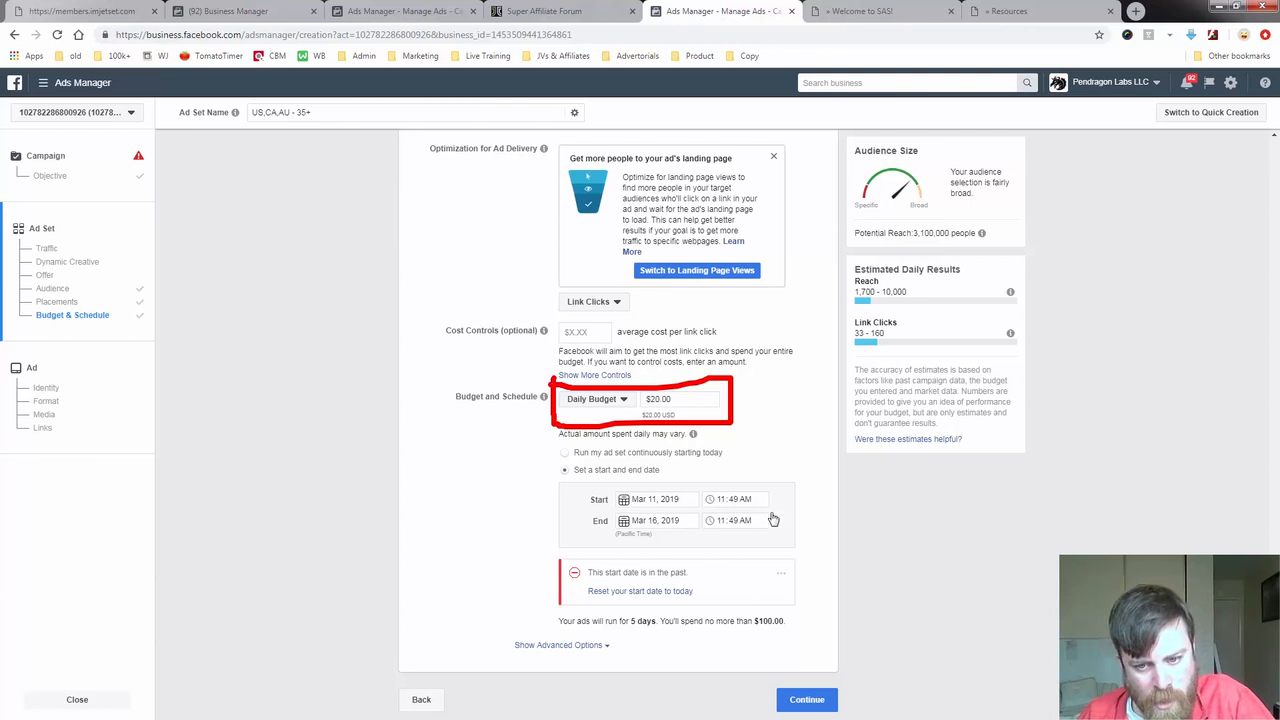
mouse_move(755, 618)
mouse_down()
mouse_move(775, 655)
mouse_move(796, 602)
mouse_move(745, 614)
mouse_move(752, 640)
mouse_up()
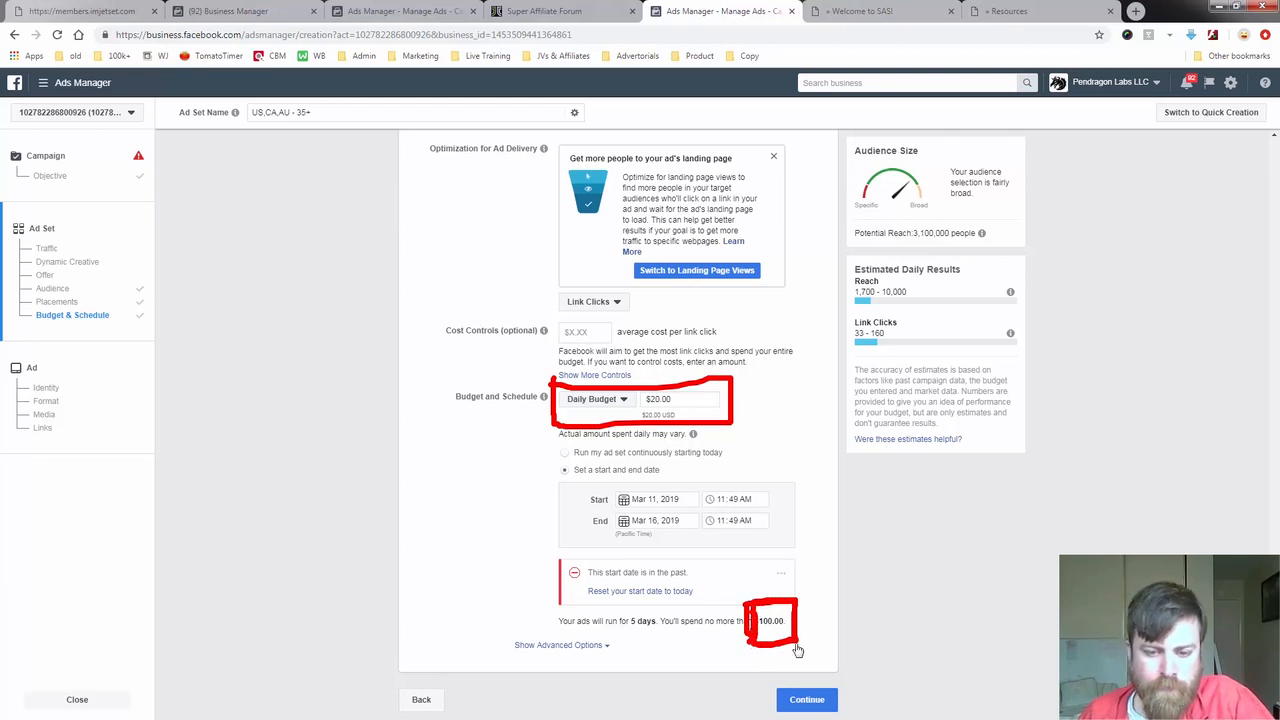
key(Escape)
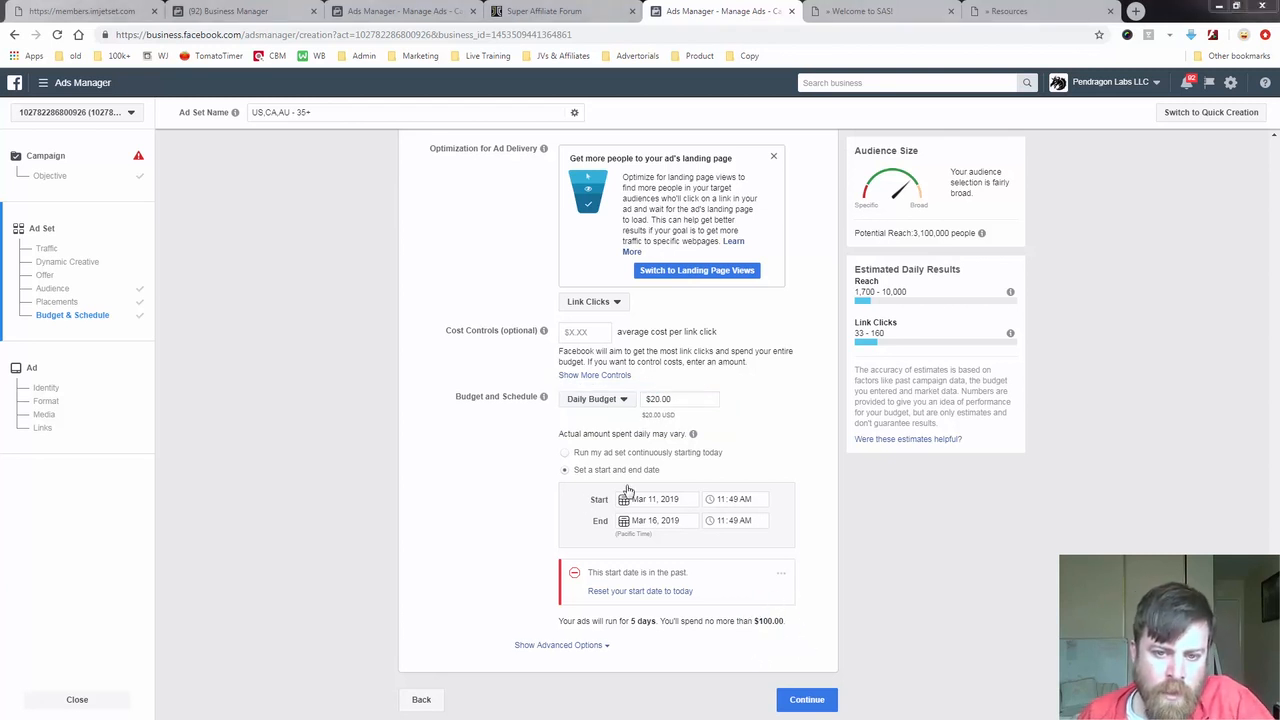
mouse_move(810, 612)
mouse_down()
mouse_move(794, 606)
mouse_move(751, 634)
mouse_move(820, 620)
mouse_move(800, 602)
mouse_up()
key(Escape)
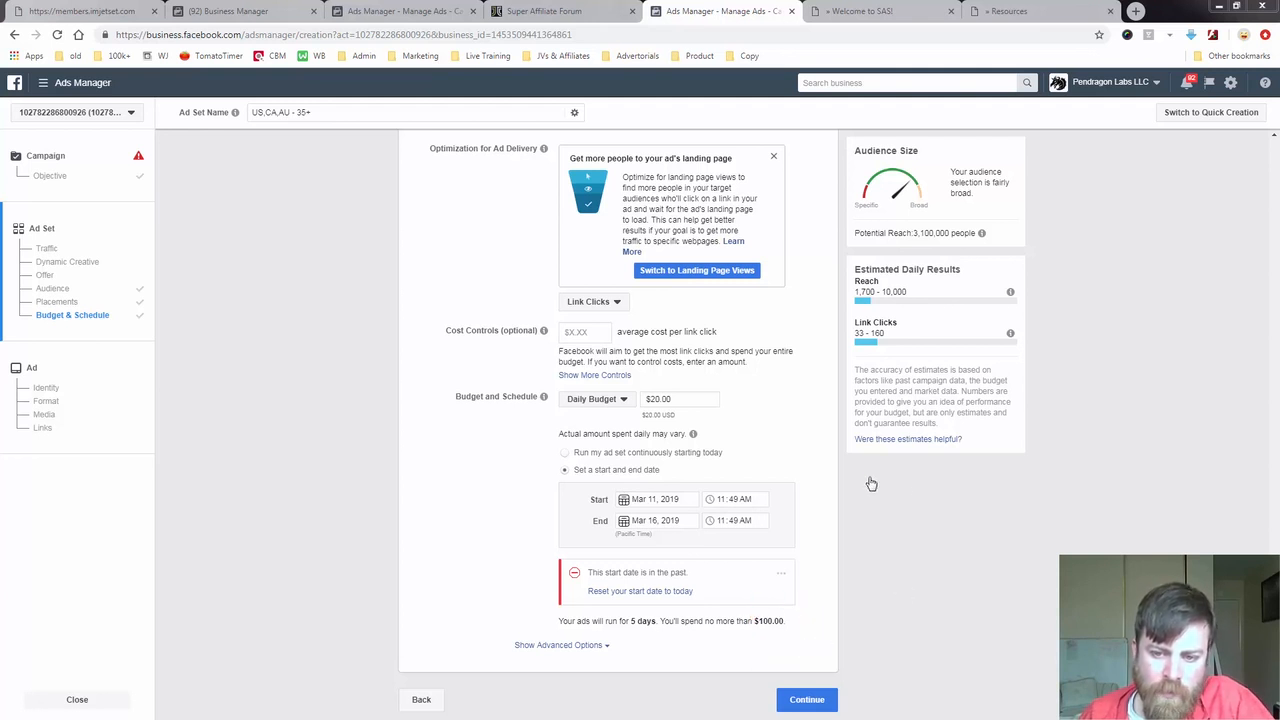
Handwrite and underline a red note starting with "2 o.f." below the estimated daily results, and clear it
mouse_move(868, 480)
mouse_down()
mouse_move(912, 526)
mouse_move(938, 524)
mouse_up()
mouse_move(1064, 506)
mouse_down()
mouse_move(1020, 530)
mouse_move(1068, 508)
mouse_move(1123, 443)
mouse_up()
mouse_move(1086, 487)
mouse_down()
mouse_move(1204, 513)
mouse_move(1207, 481)
mouse_move(1238, 483)
mouse_move(1240, 513)
mouse_up()
drag(1251, 485, 1263, 521)
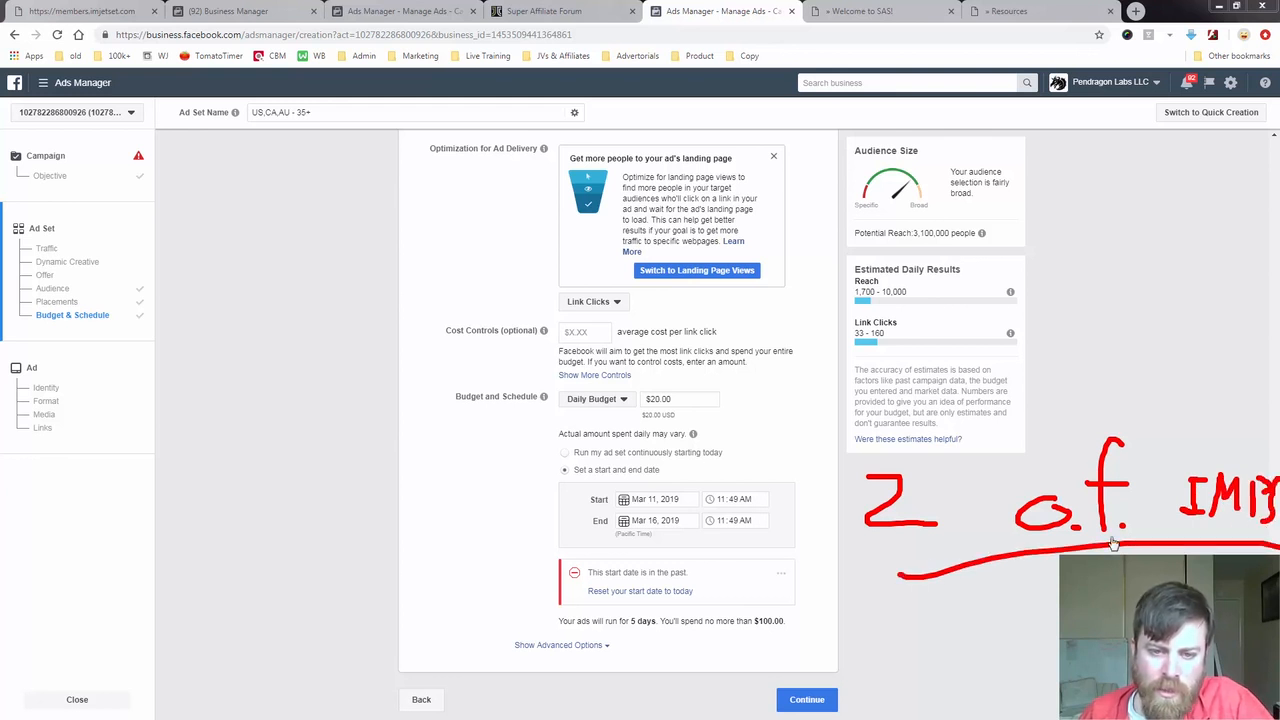
key(Escape)
Mark the maximum-spend amount and the daily budget in red, and frame the Ad section with an arrow pointing at it
mouse_move(693, 434)
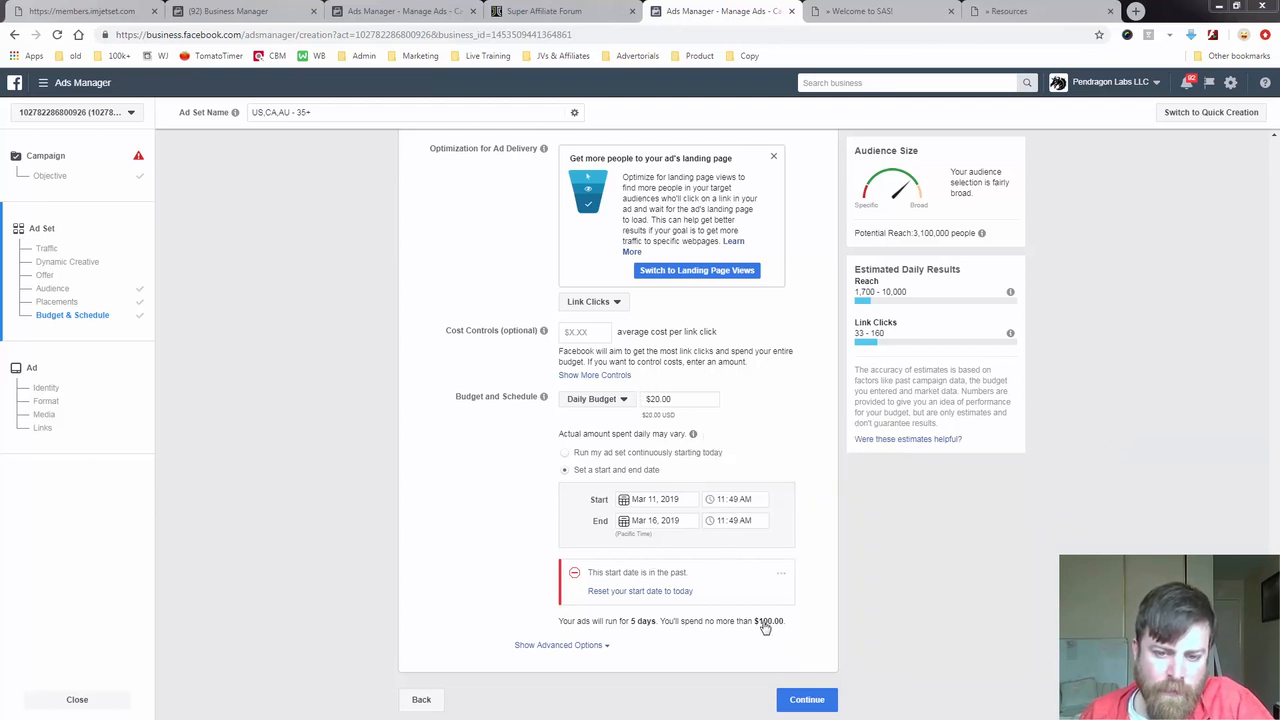
mouse_move(748, 616)
mouse_down()
mouse_move(780, 652)
mouse_move(795, 625)
mouse_move(755, 620)
mouse_up()
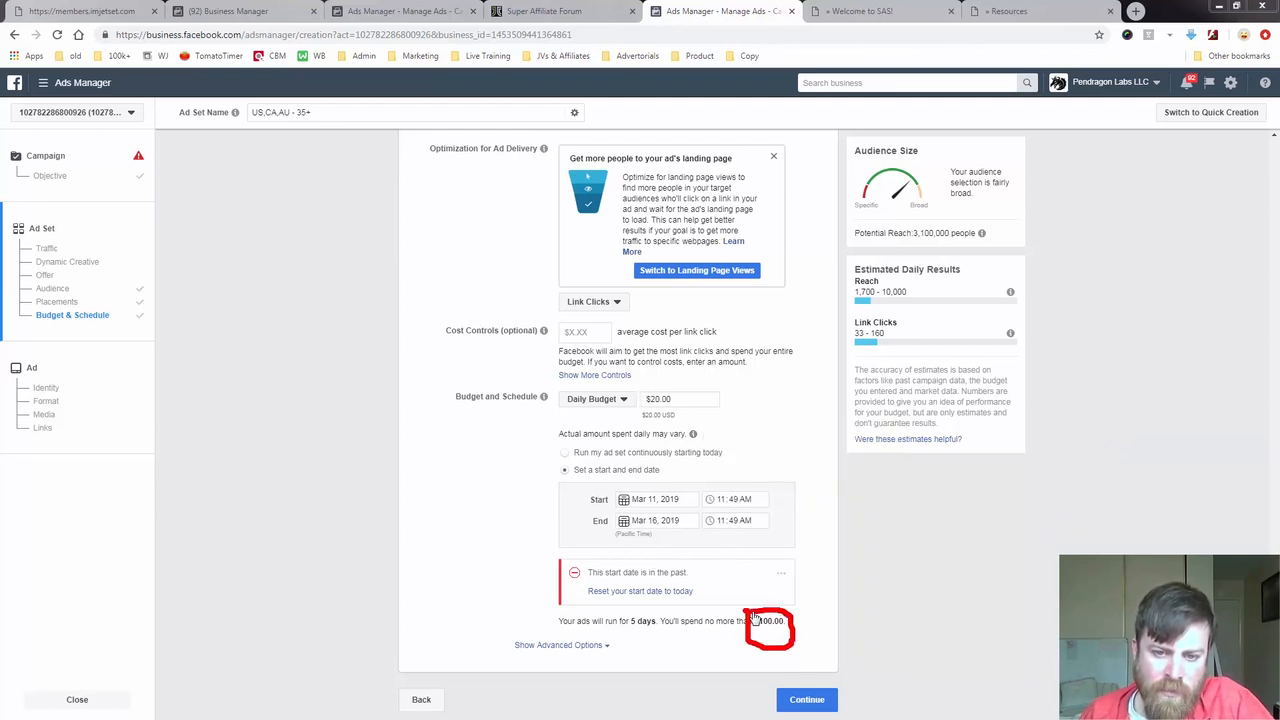
drag(628, 407, 708, 403)
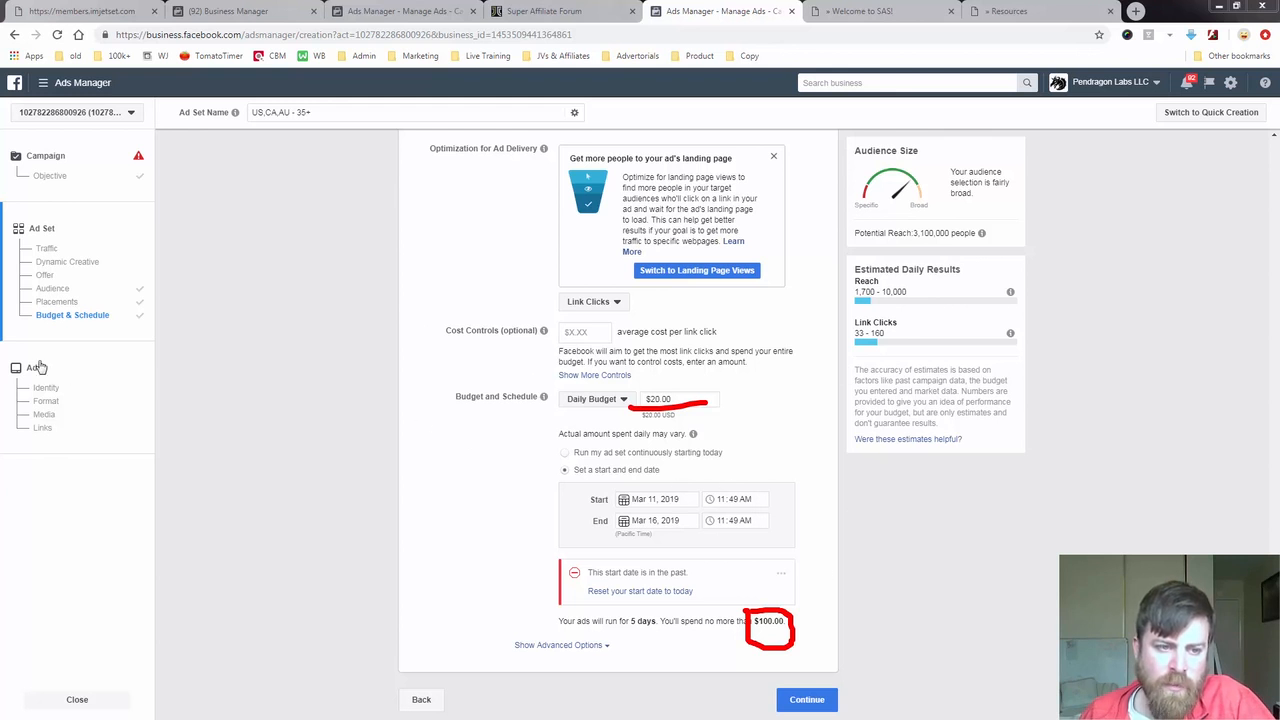
mouse_move(8, 341)
mouse_down()
mouse_move(6, 430)
mouse_move(30, 456)
mouse_move(90, 434)
mouse_move(13, 348)
mouse_up()
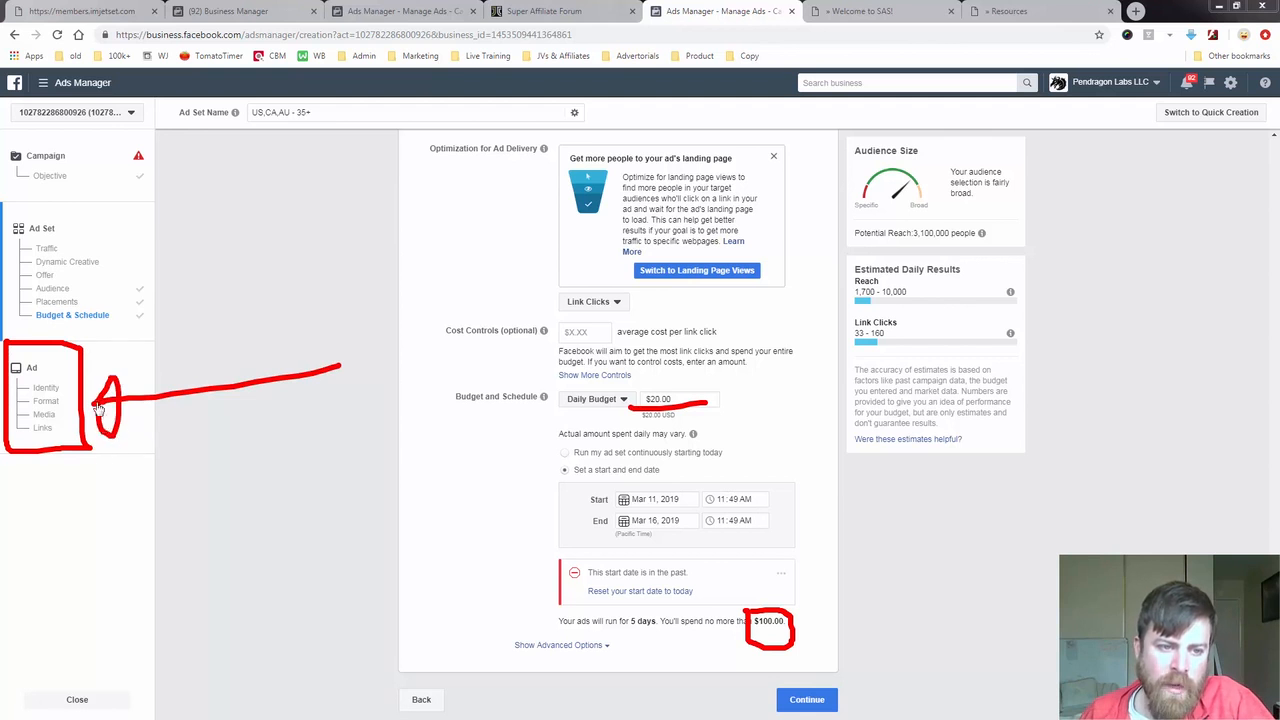